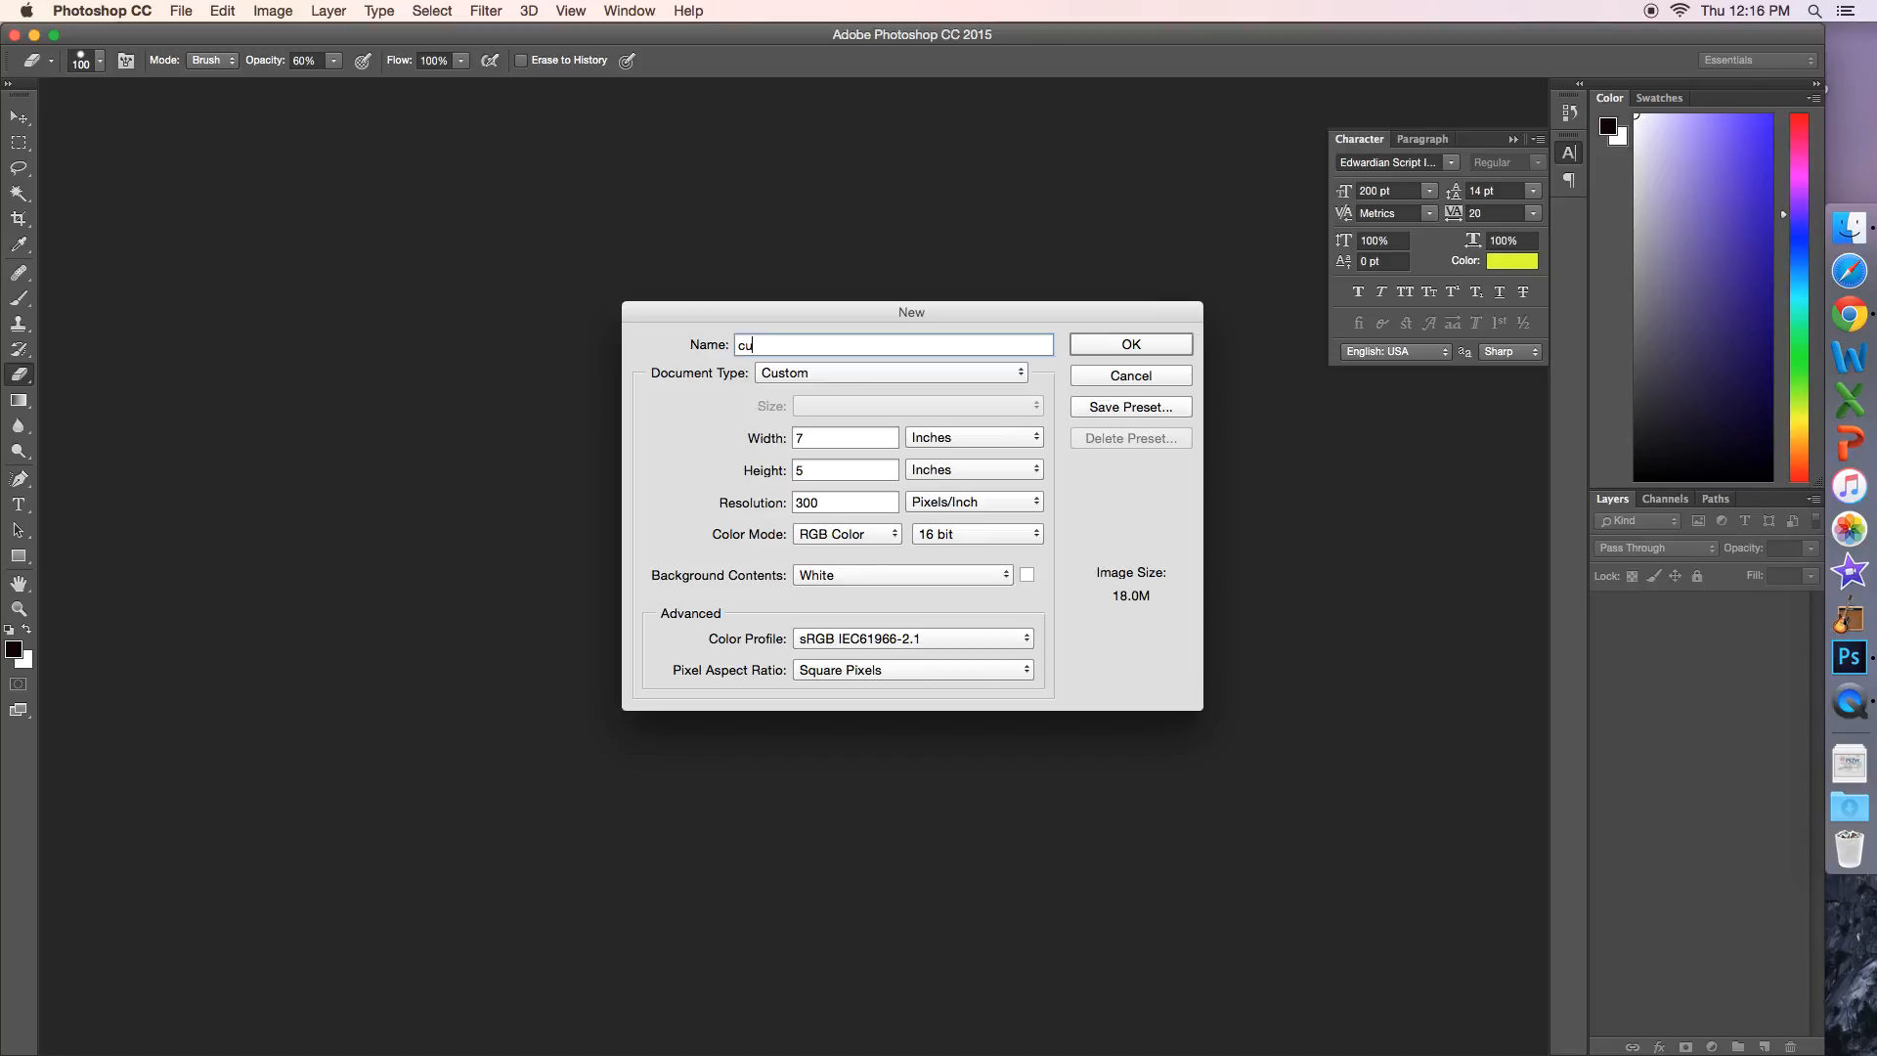
Step: Name the new document cuphead
text(head)
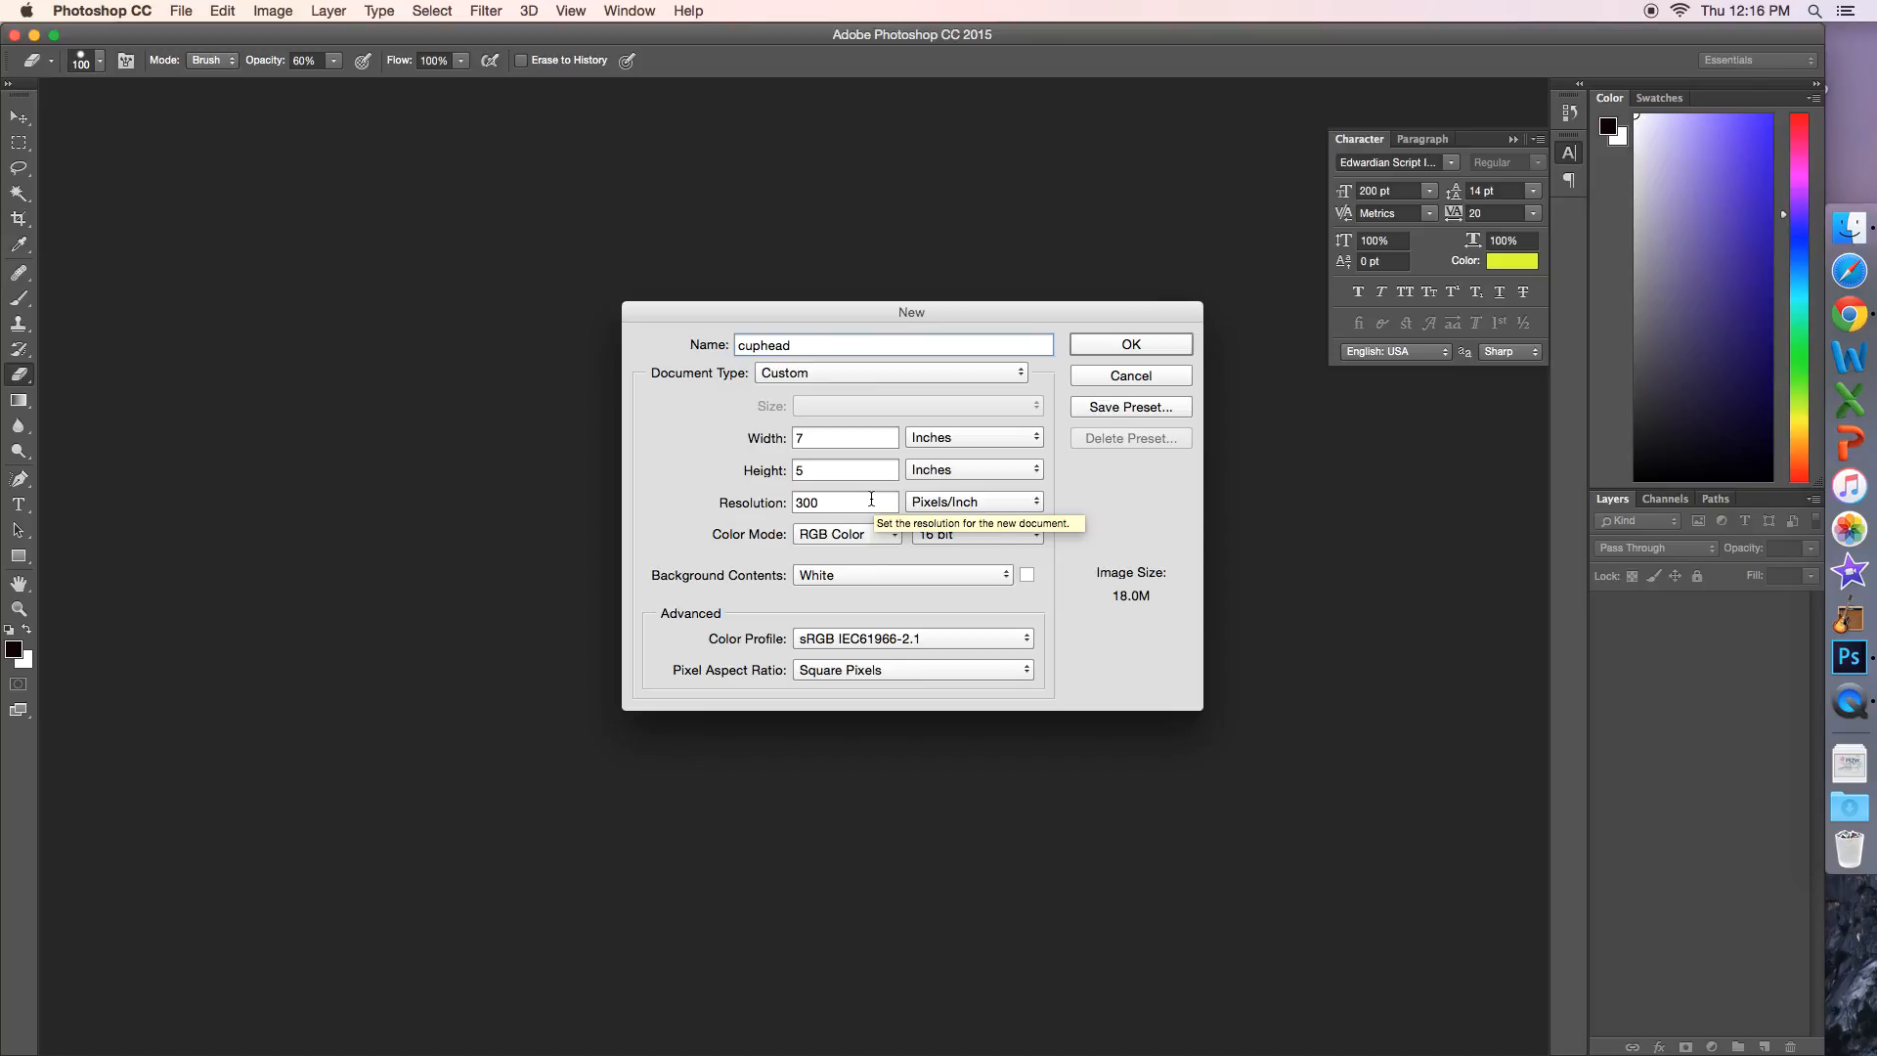
Step: Review the available width units, resolution units and color modes for the new document
click(989, 437)
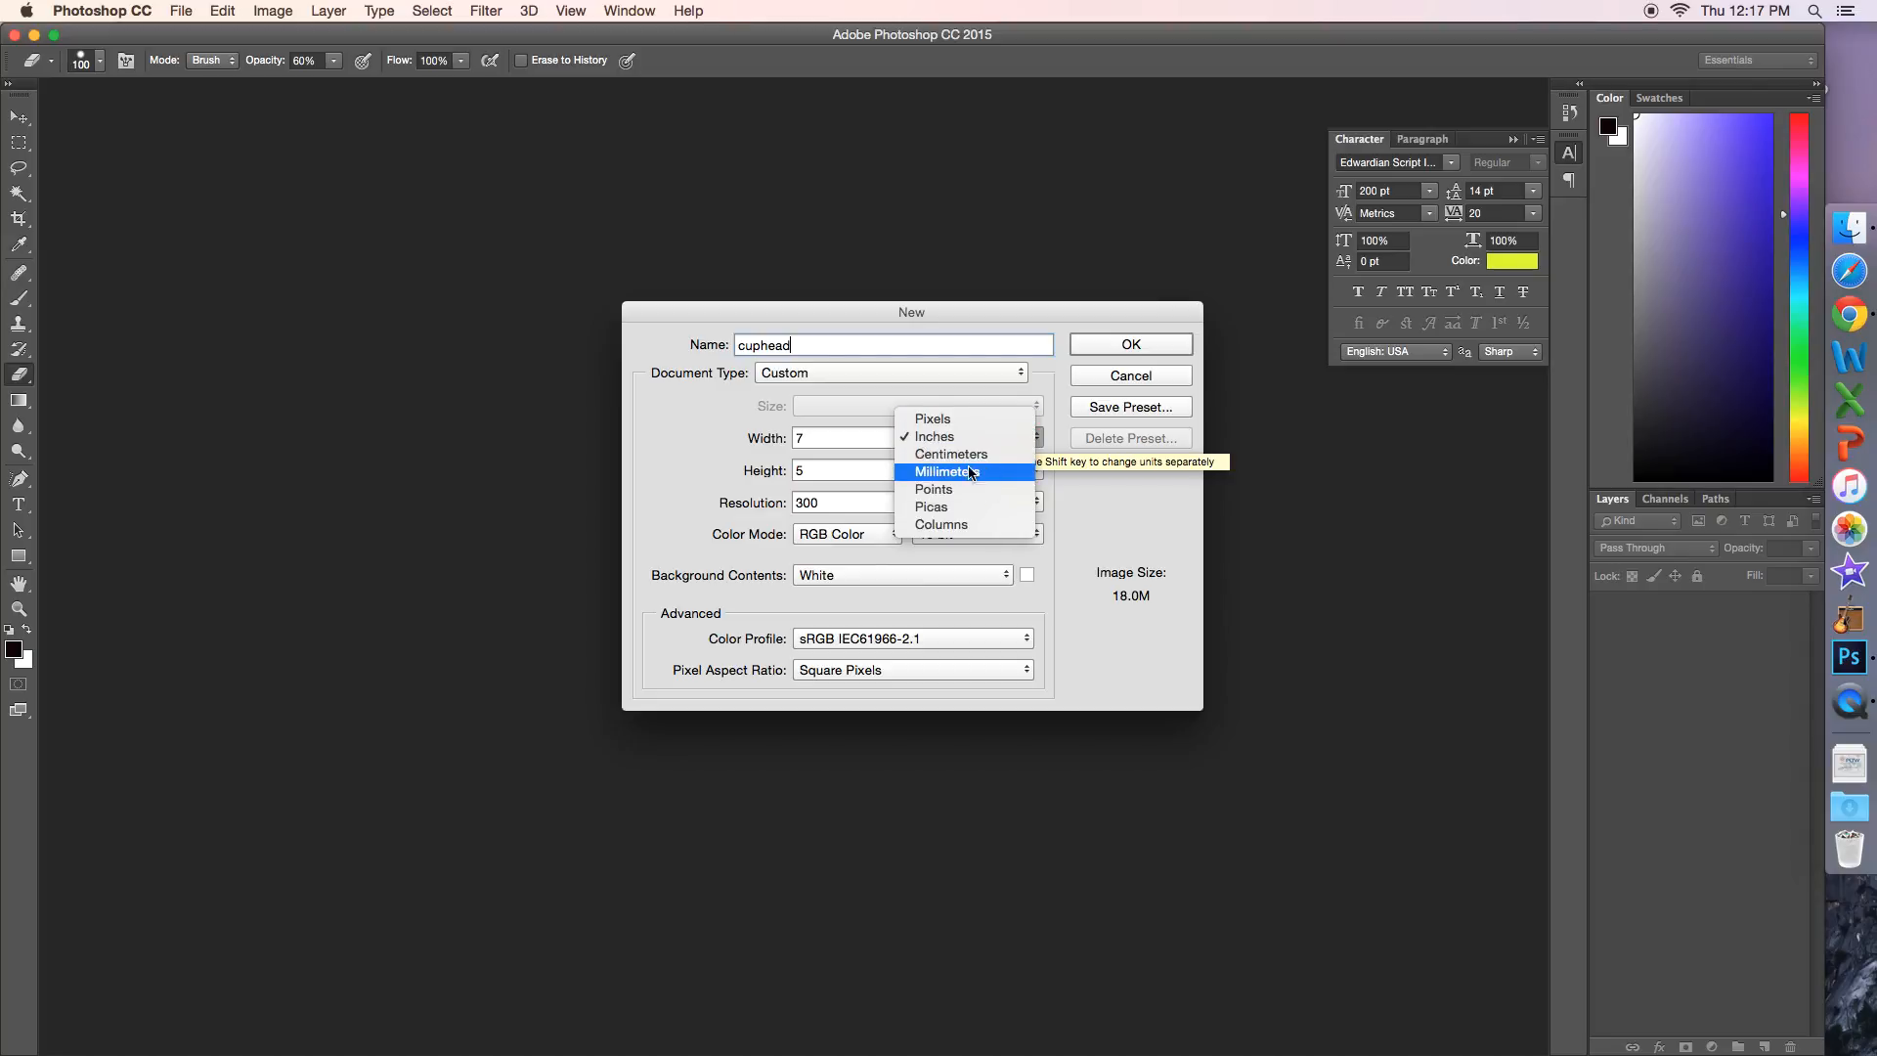
click(746, 496)
click(886, 504)
click(876, 504)
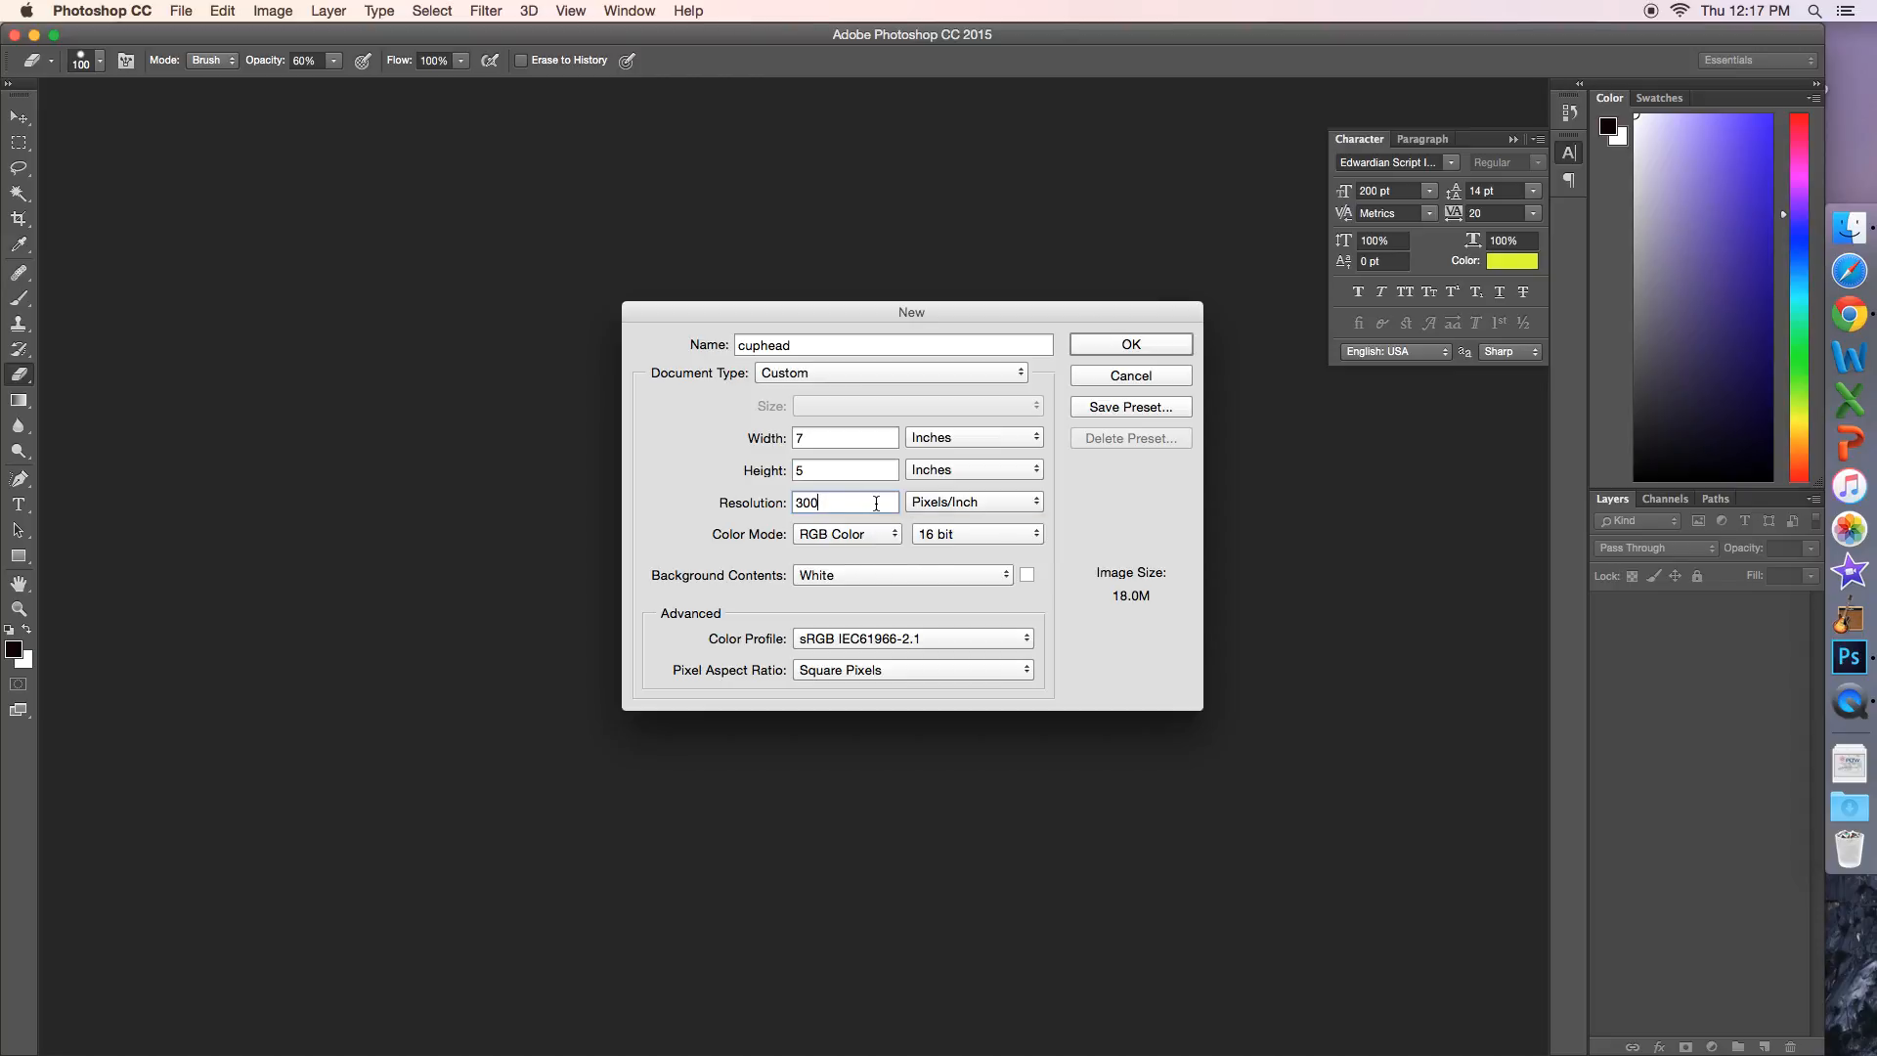
click(1007, 499)
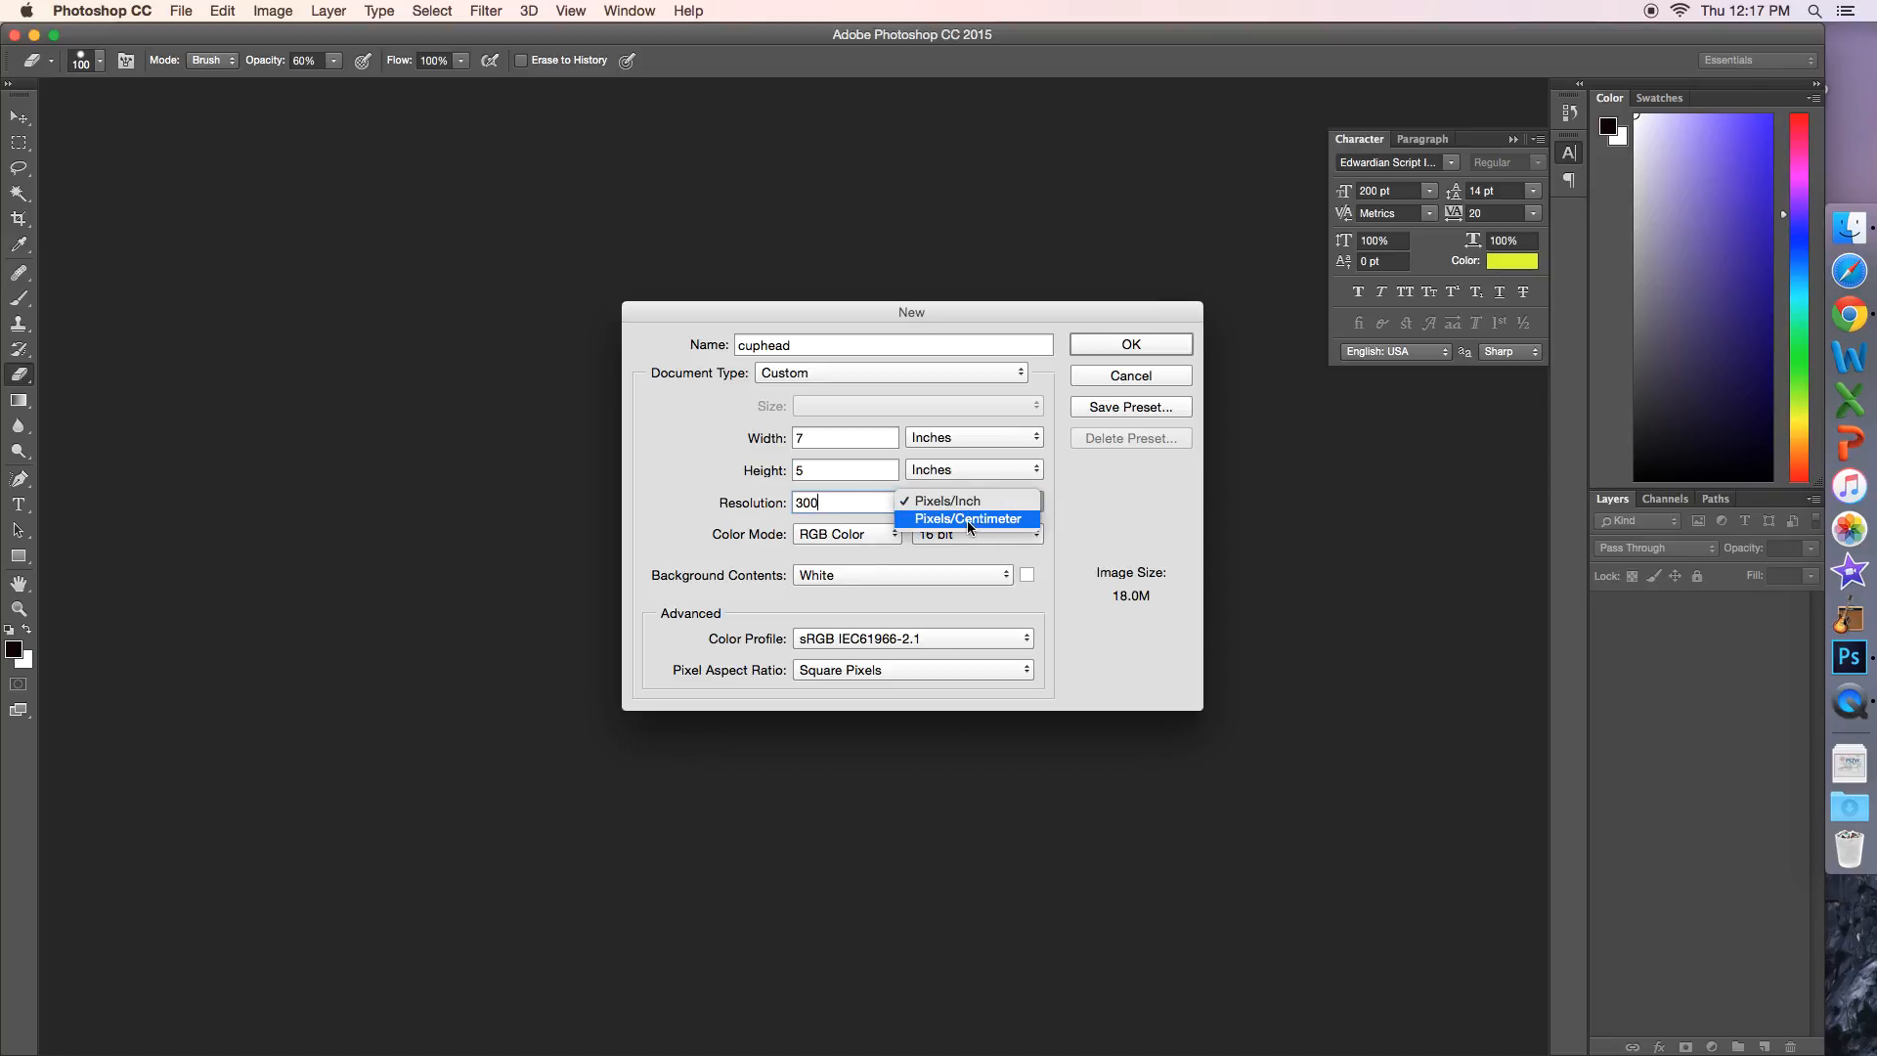
click(733, 503)
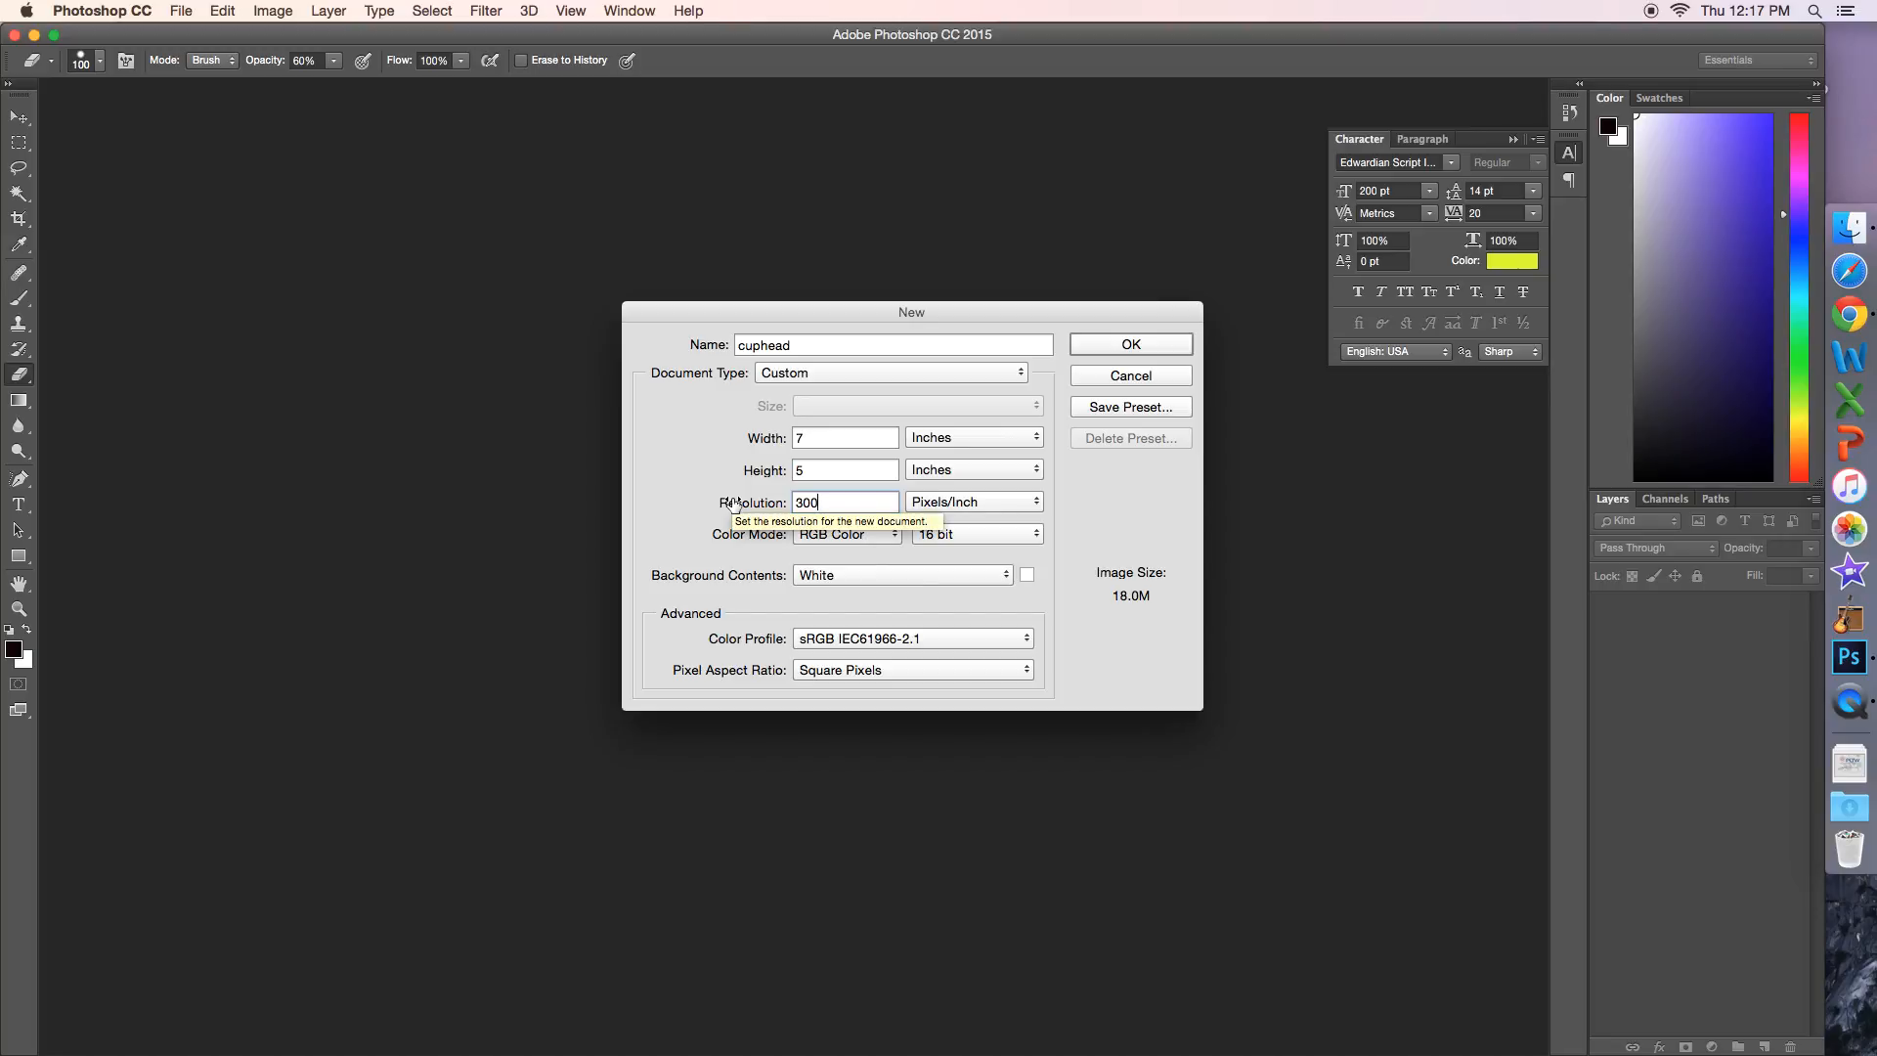
click(865, 537)
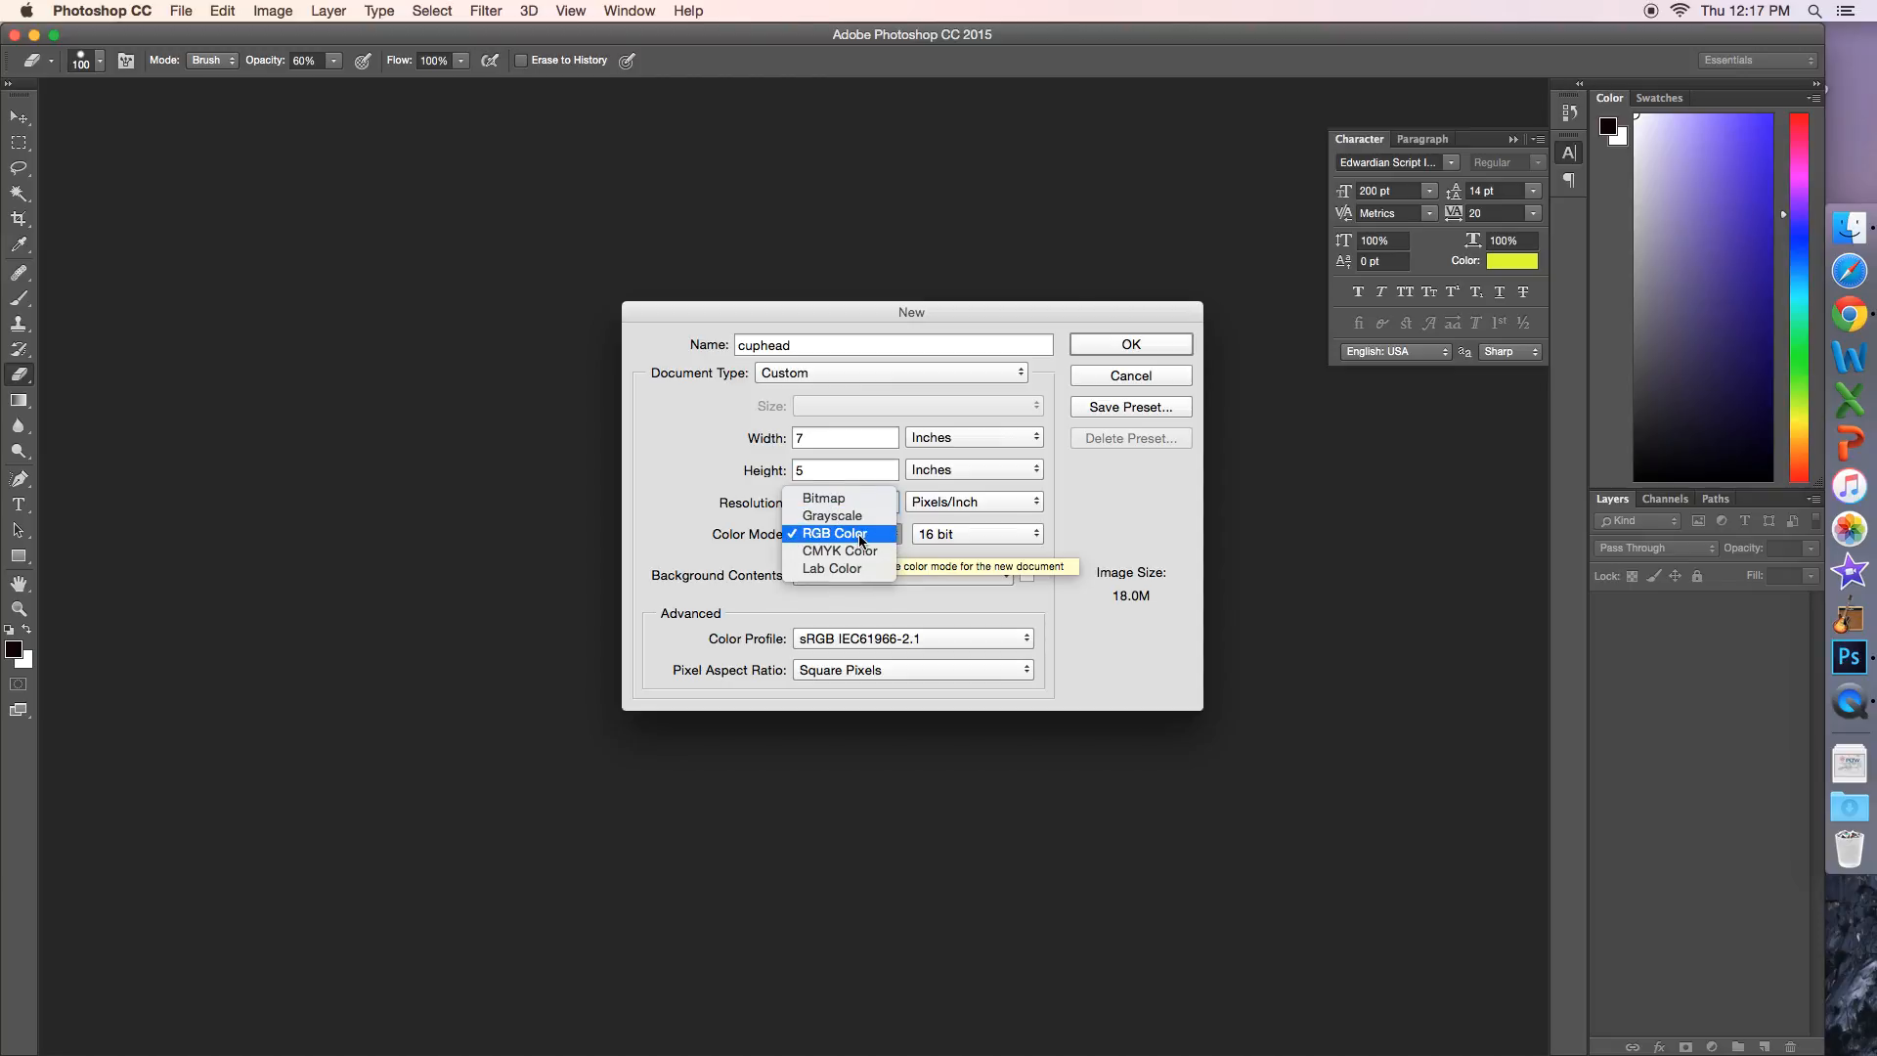
click(861, 536)
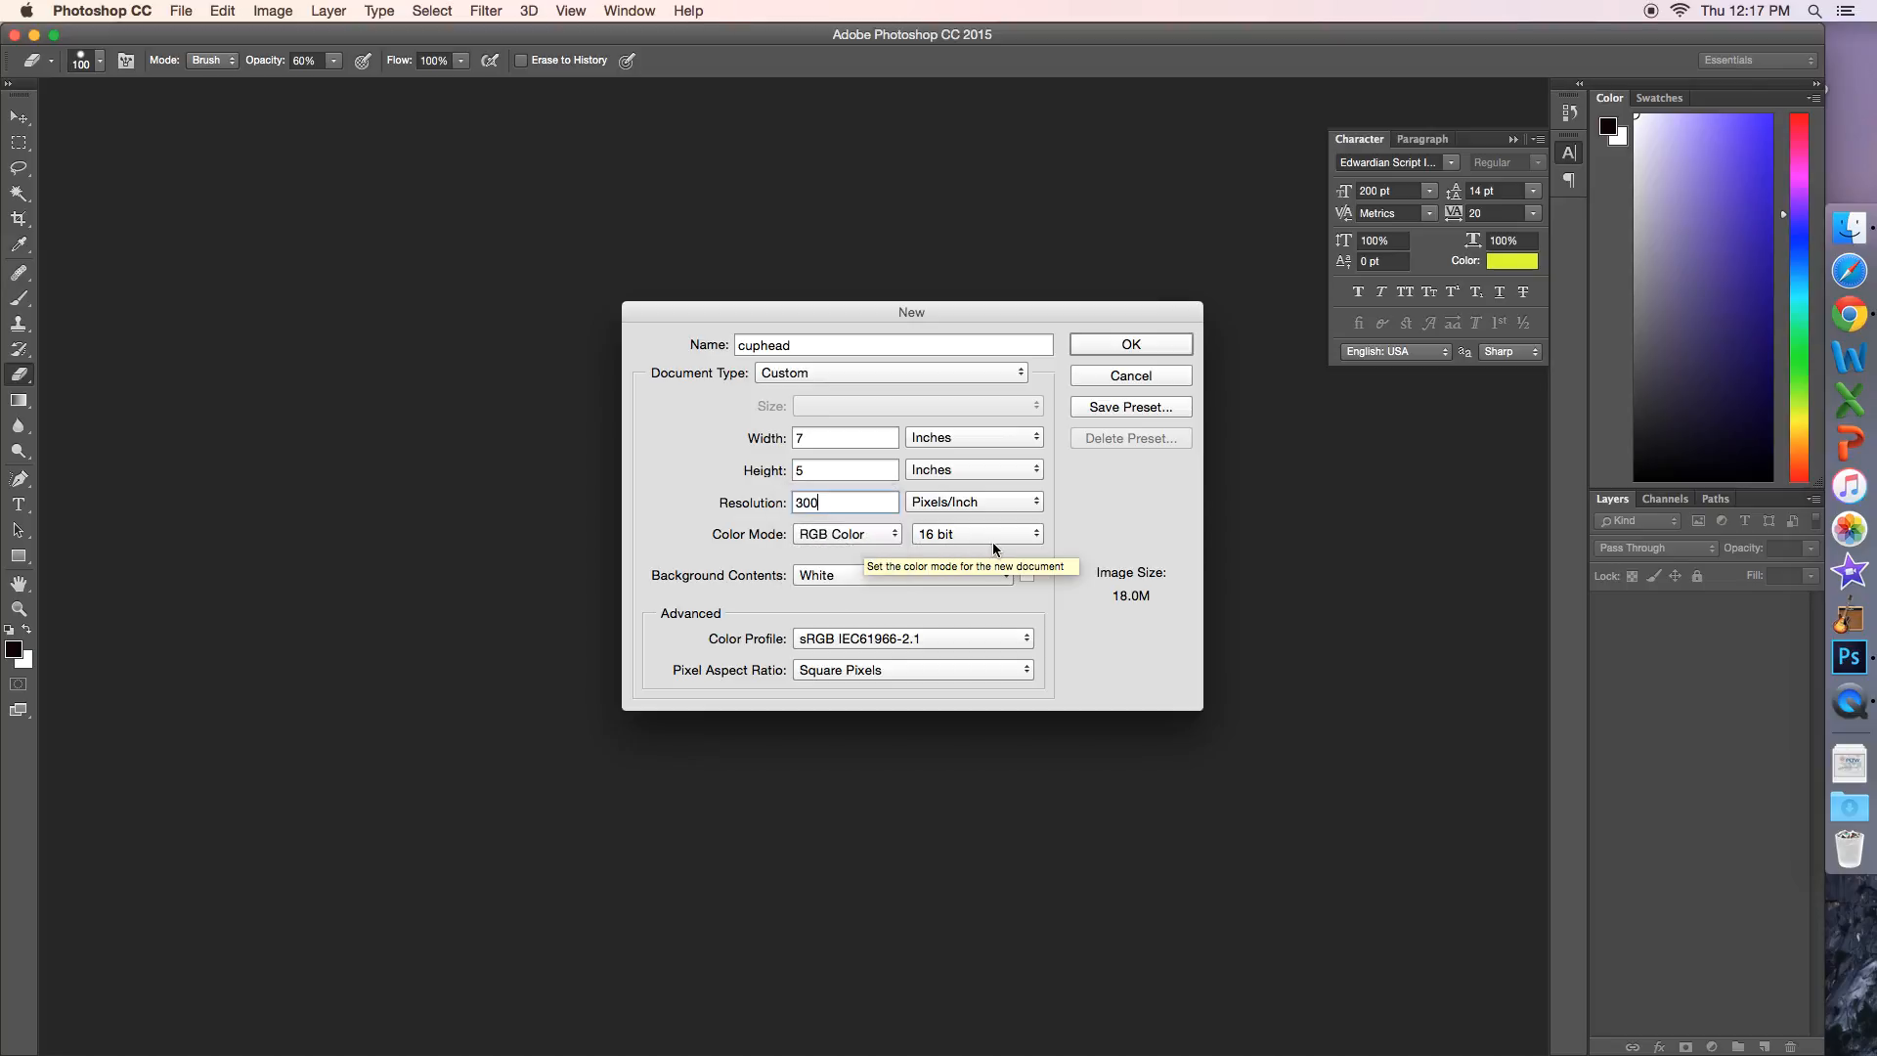
click(856, 536)
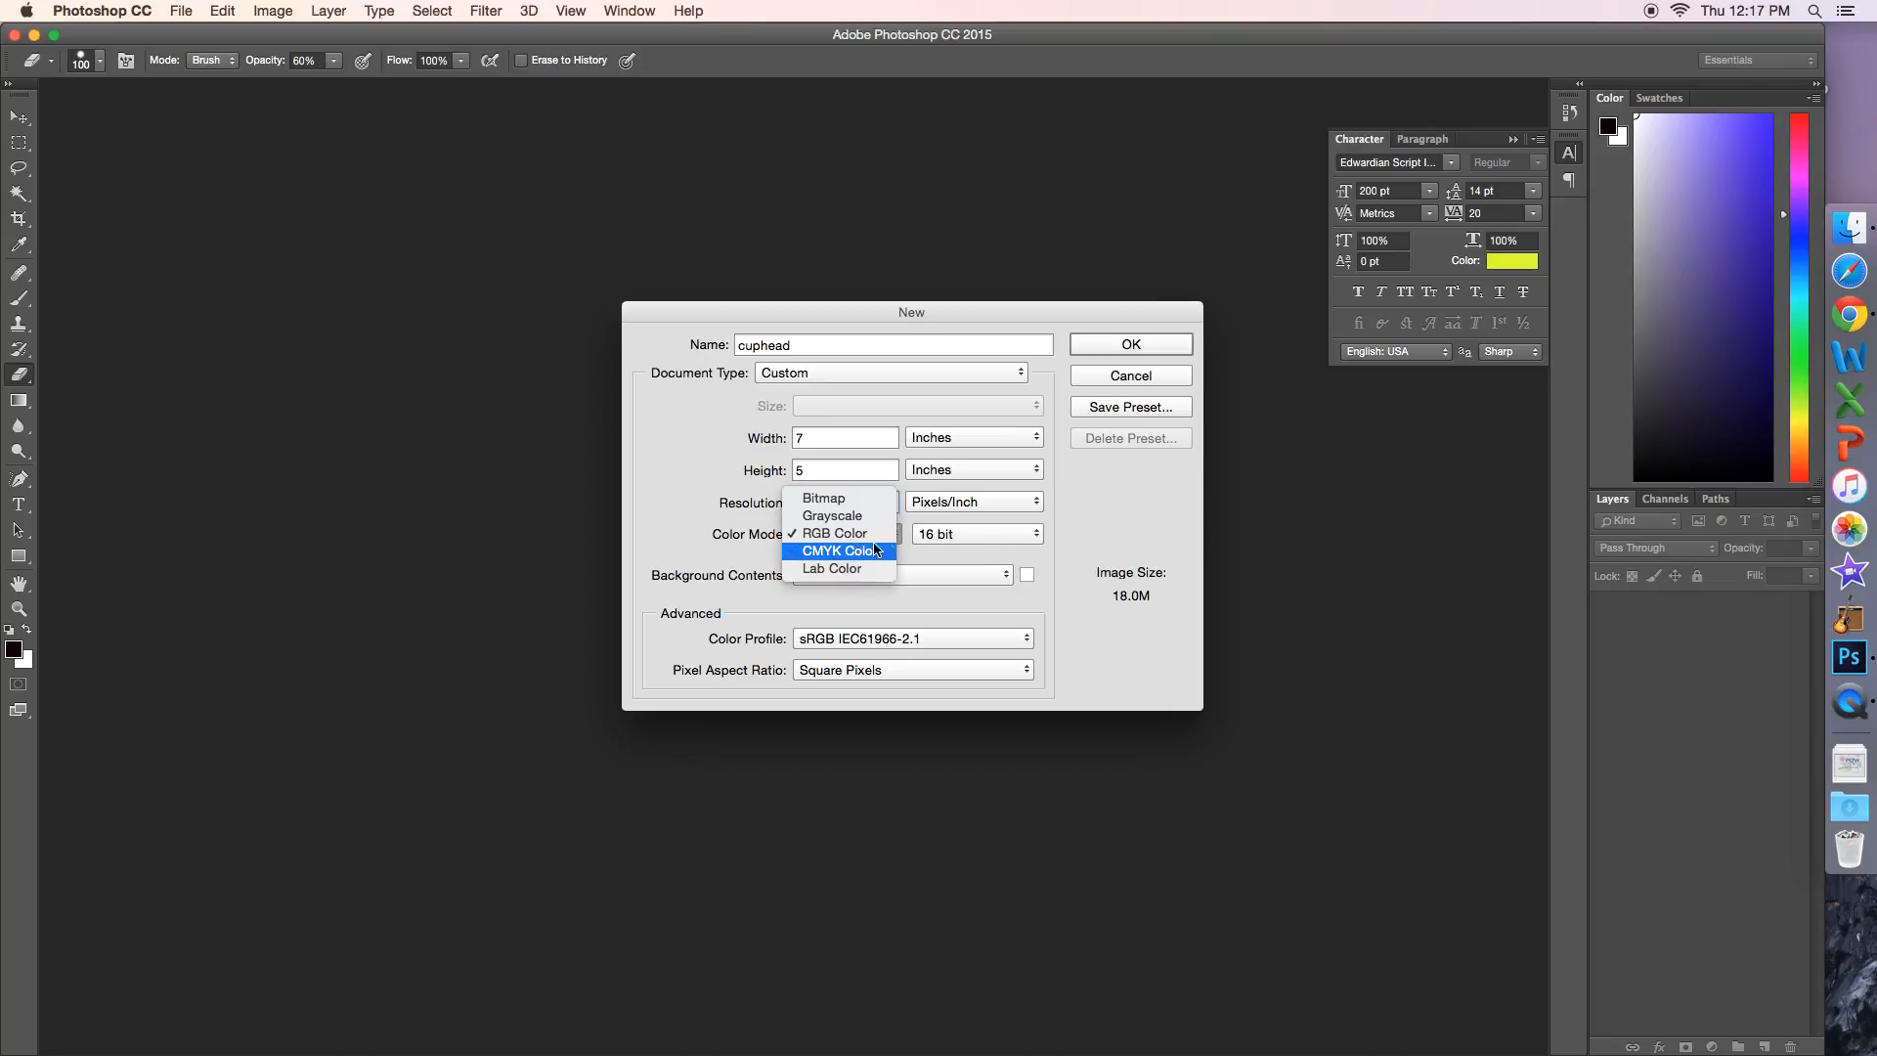
click(931, 537)
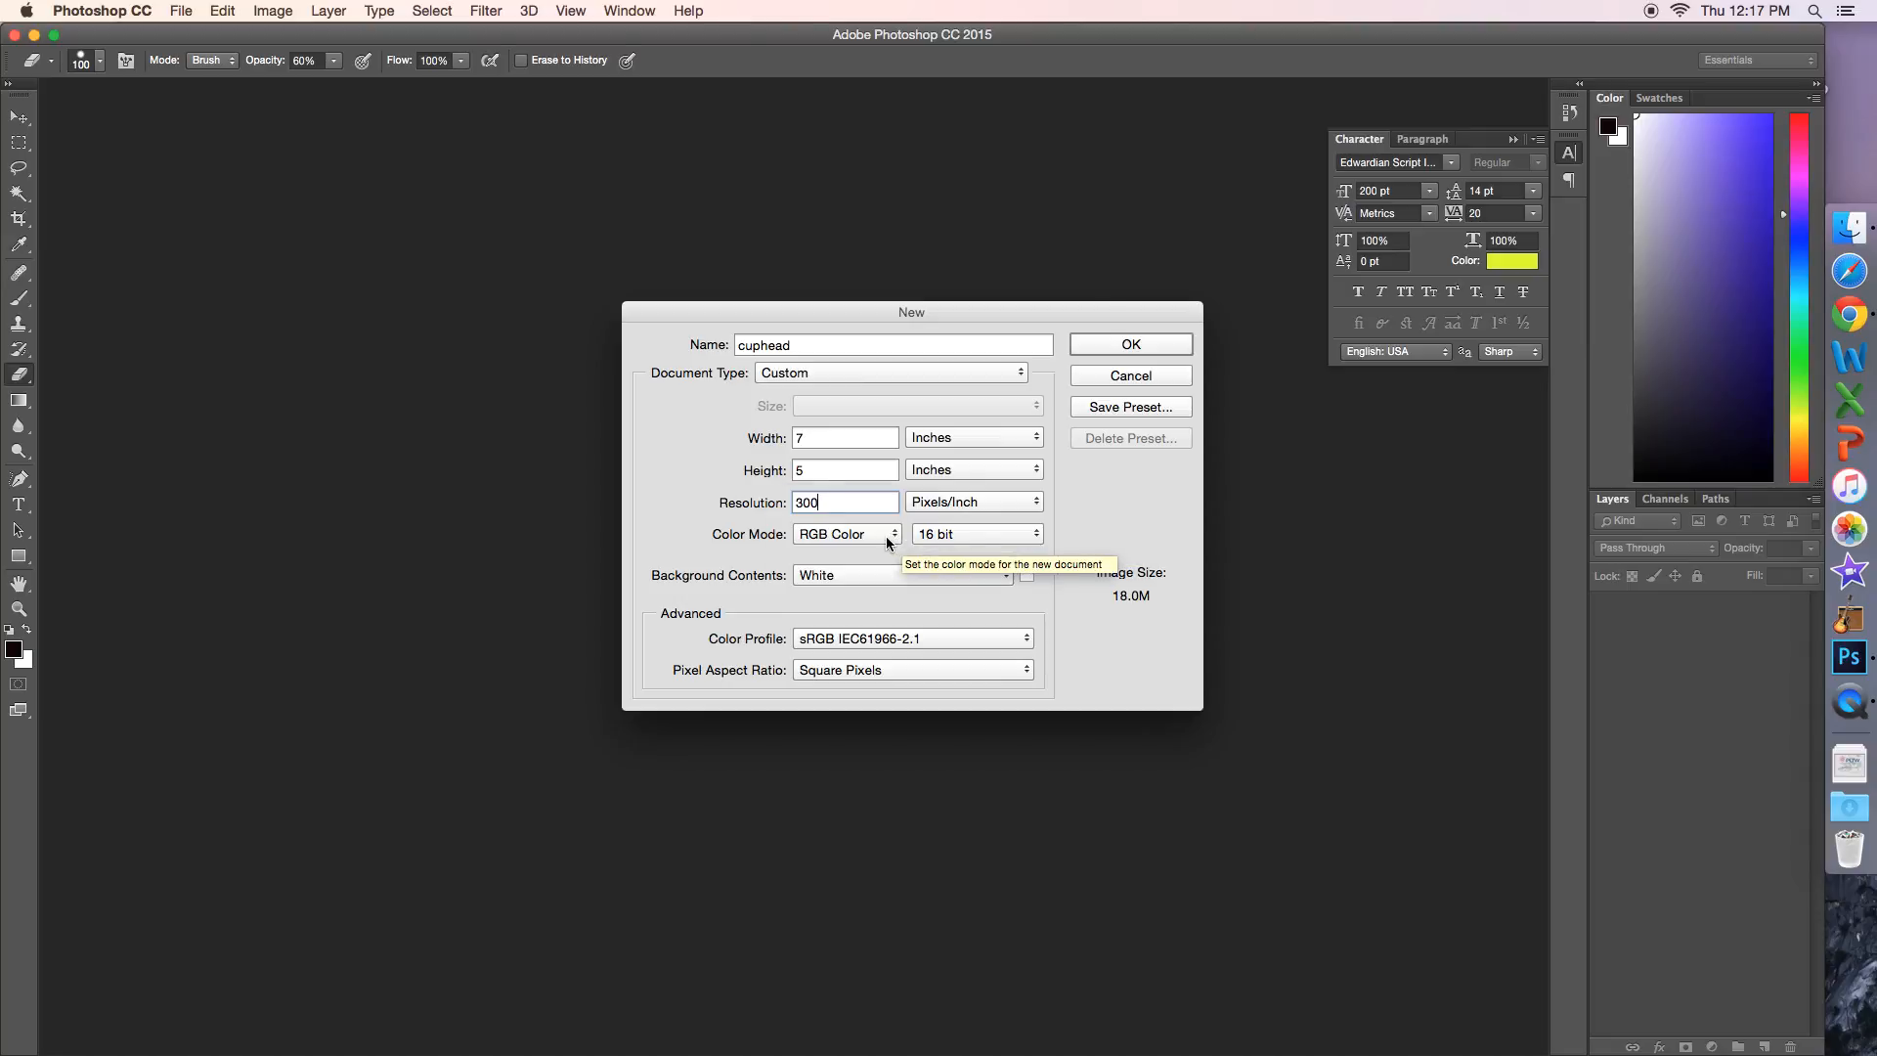
click(885, 535)
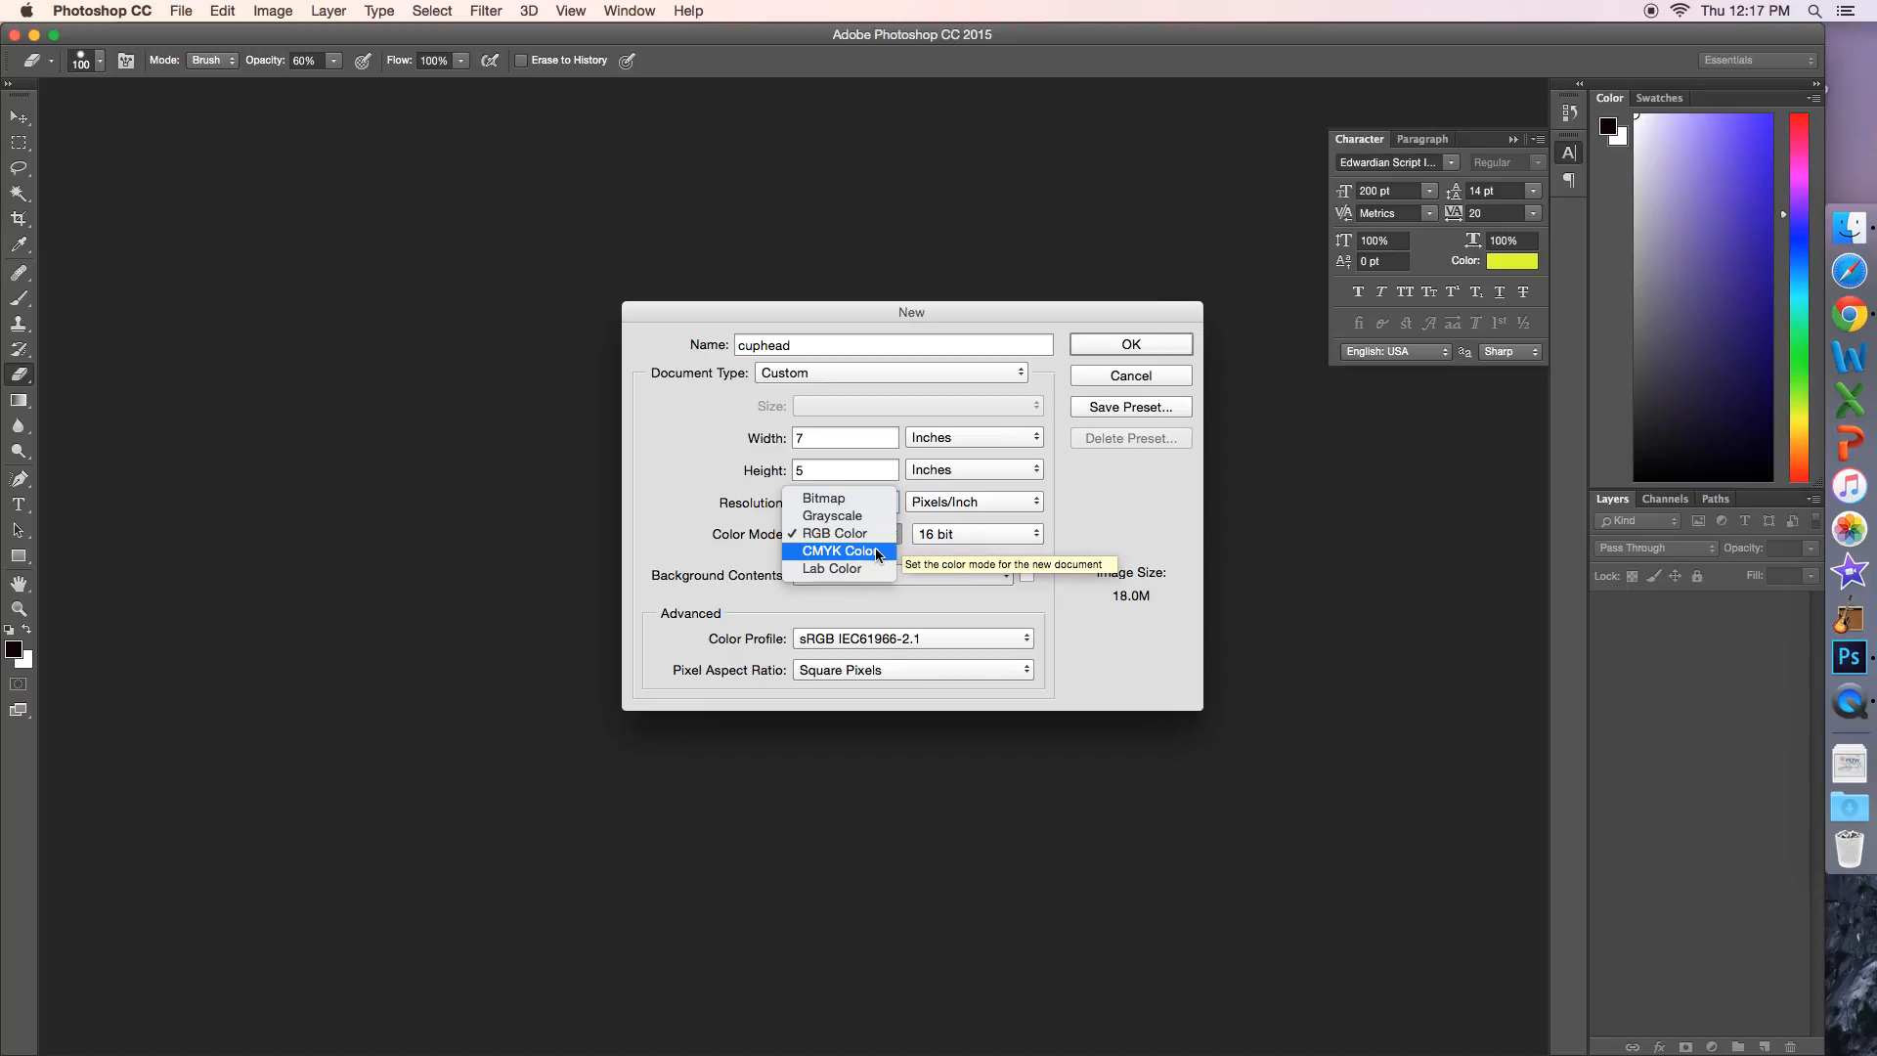
click(947, 547)
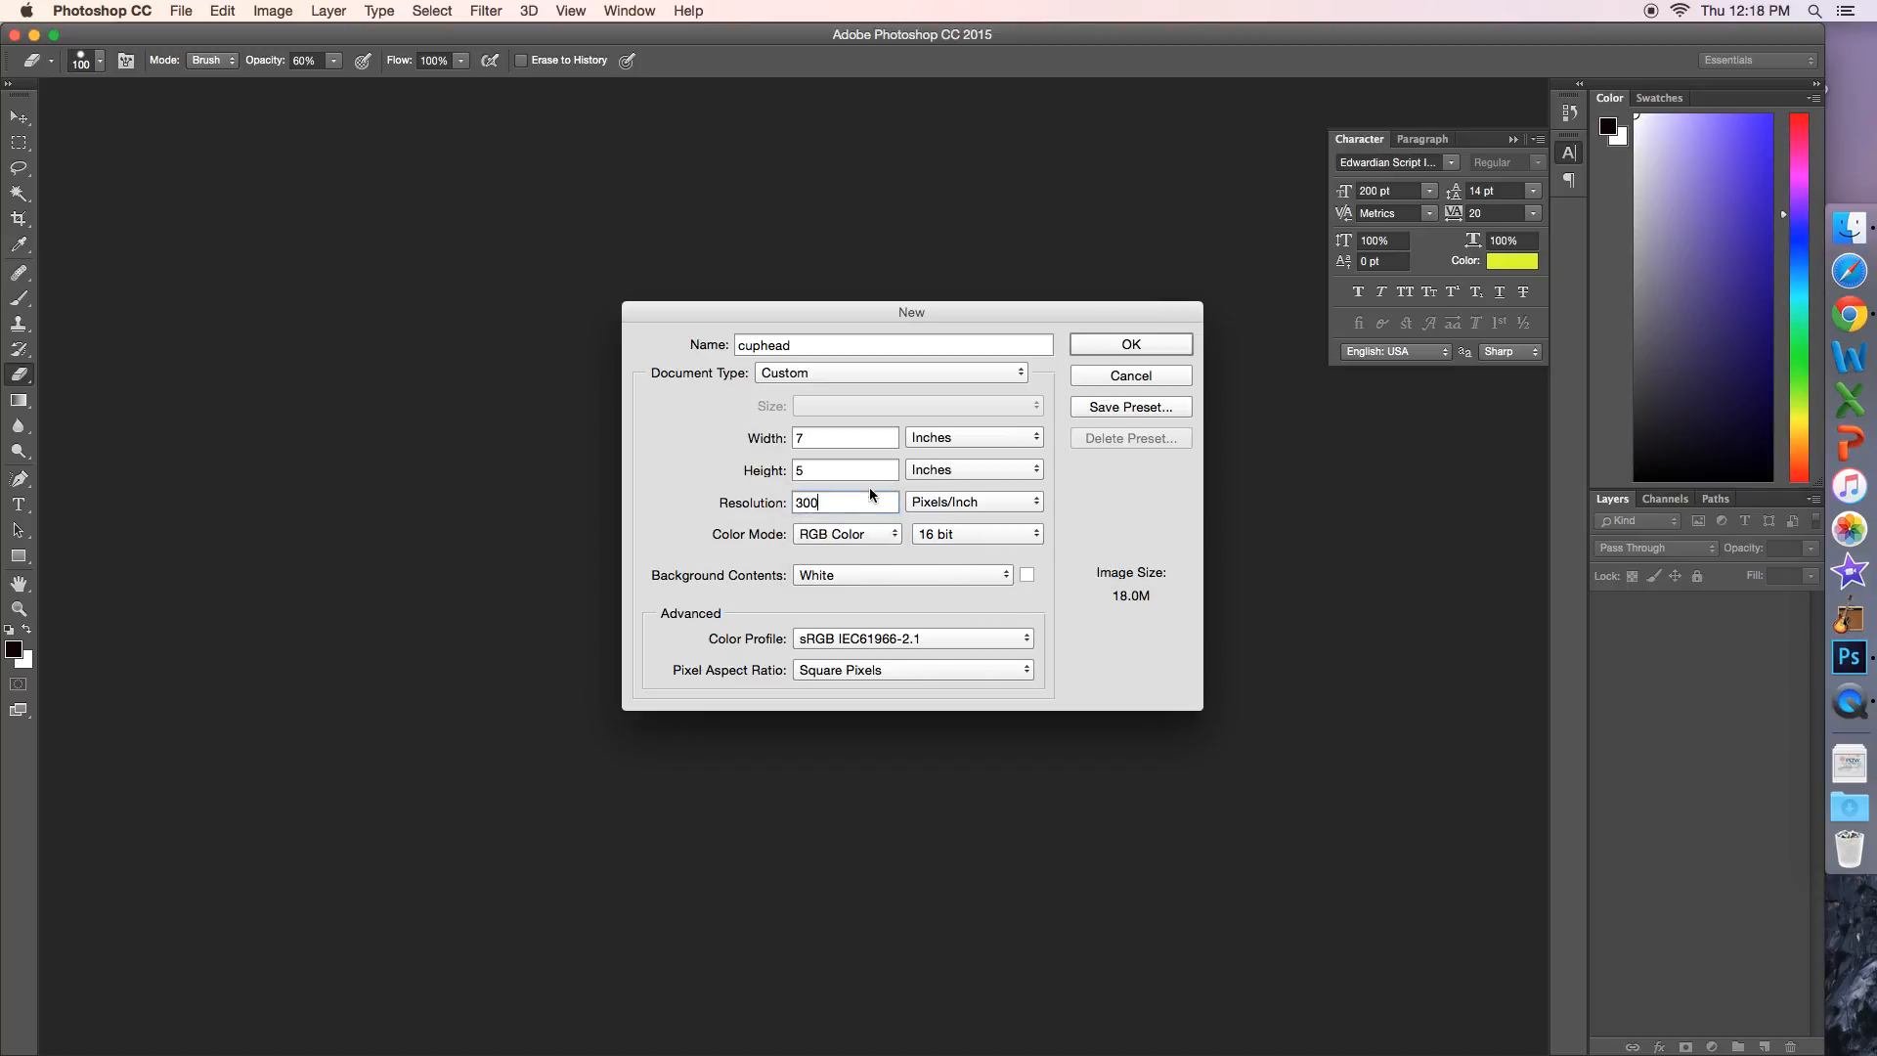
Step: Create the document with the U.S. Paper type in Letter size, 8.5 by 11 inches at 300 pixels per inch
click(890, 370)
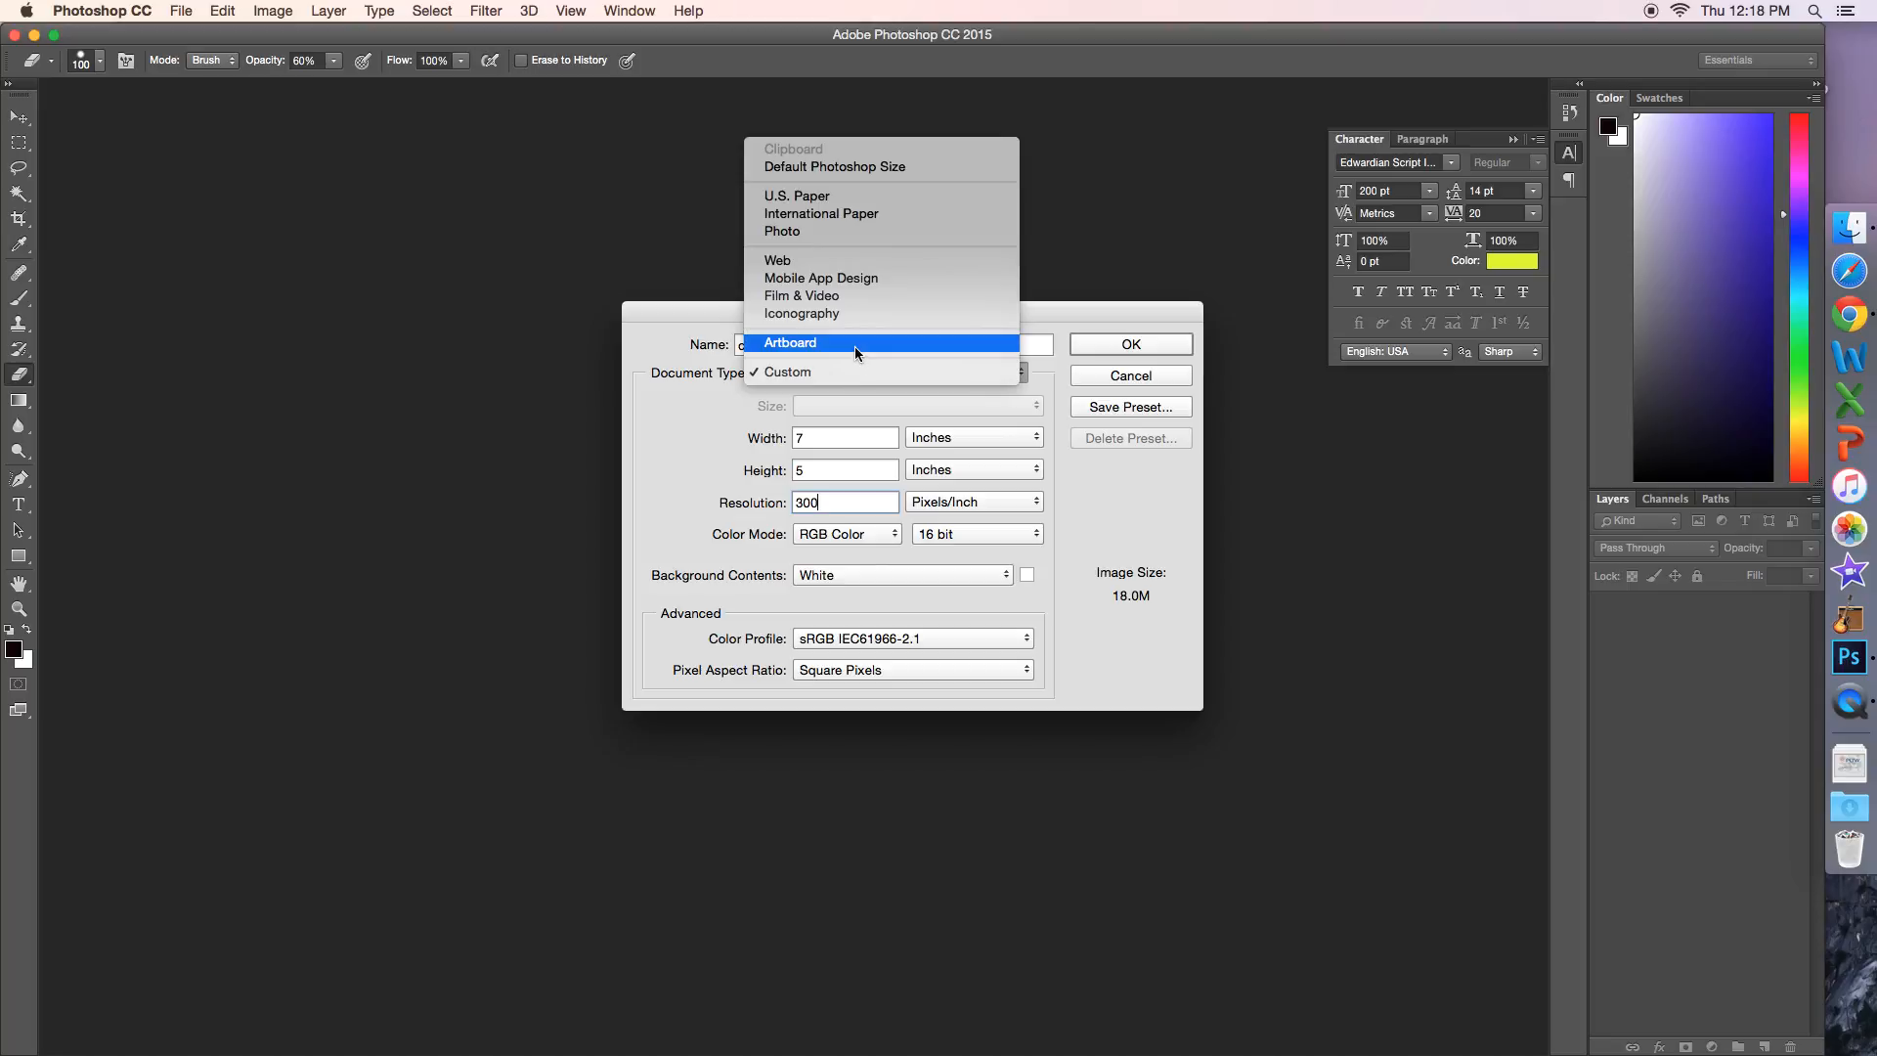
click(830, 198)
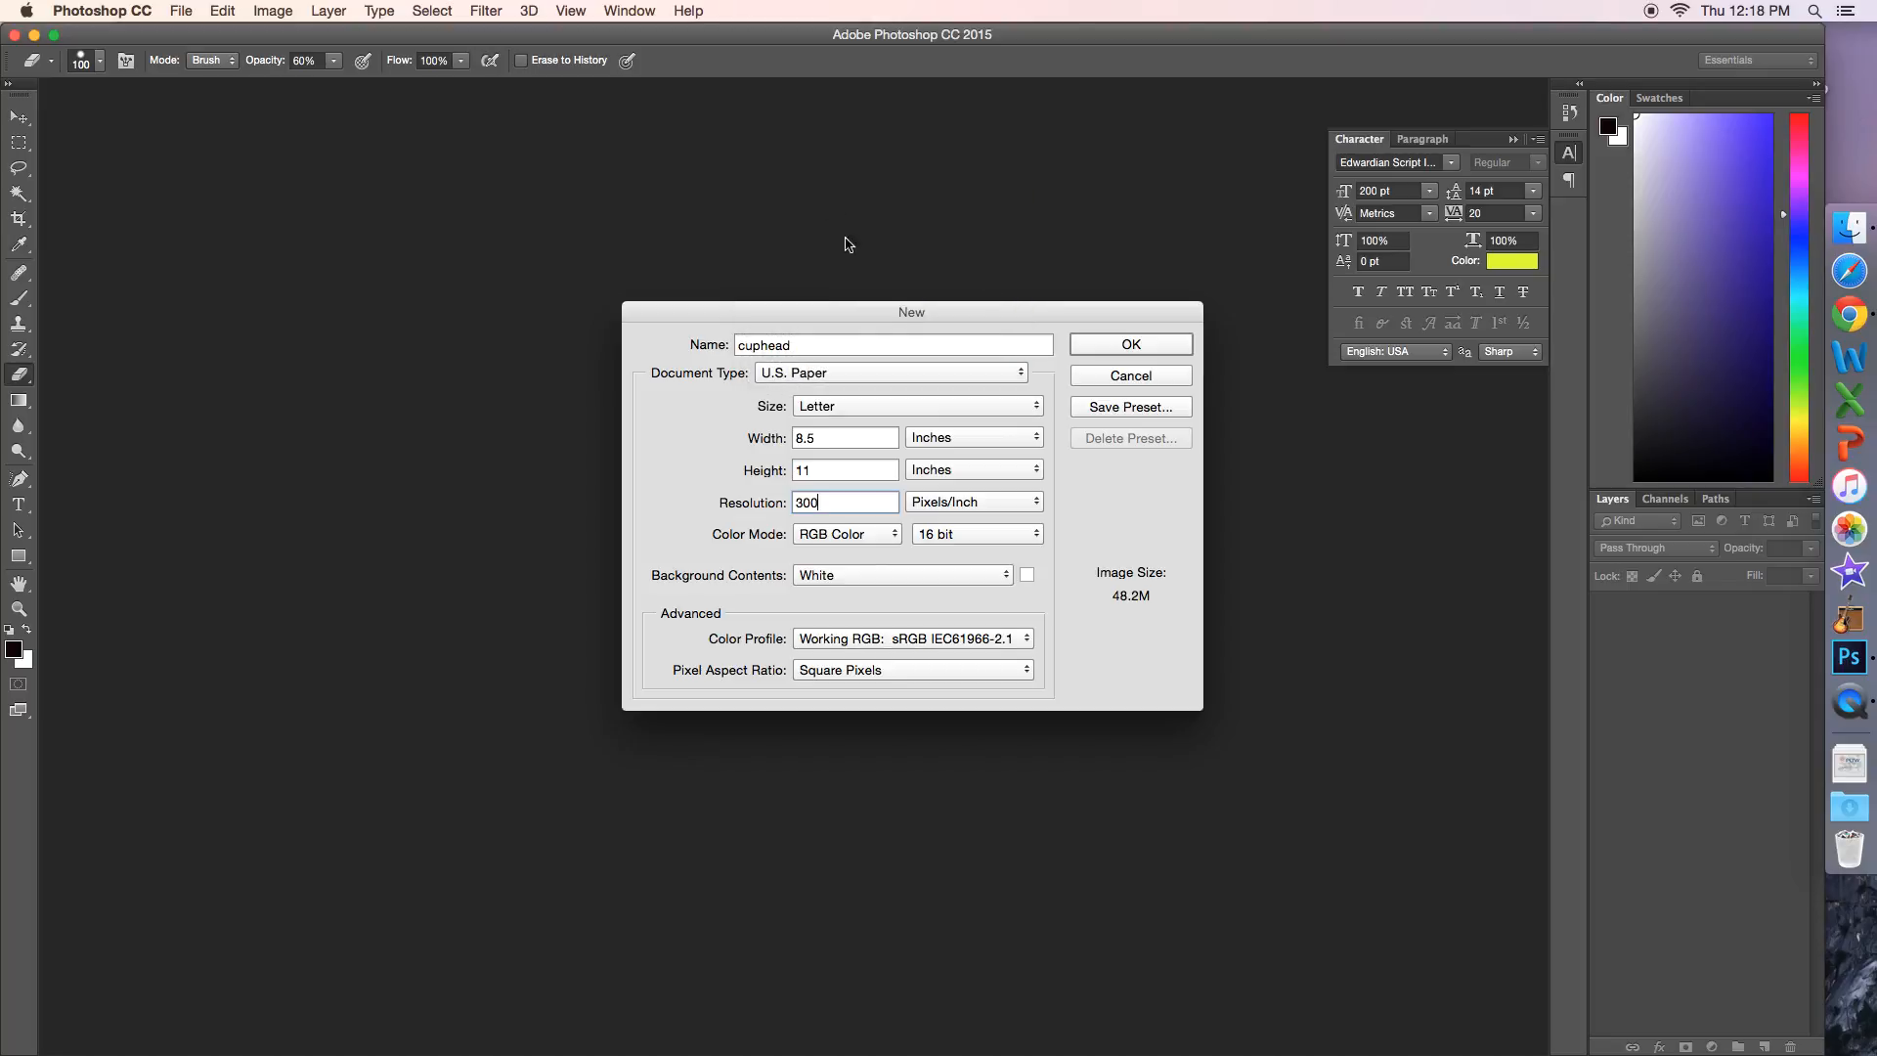
click(1157, 354)
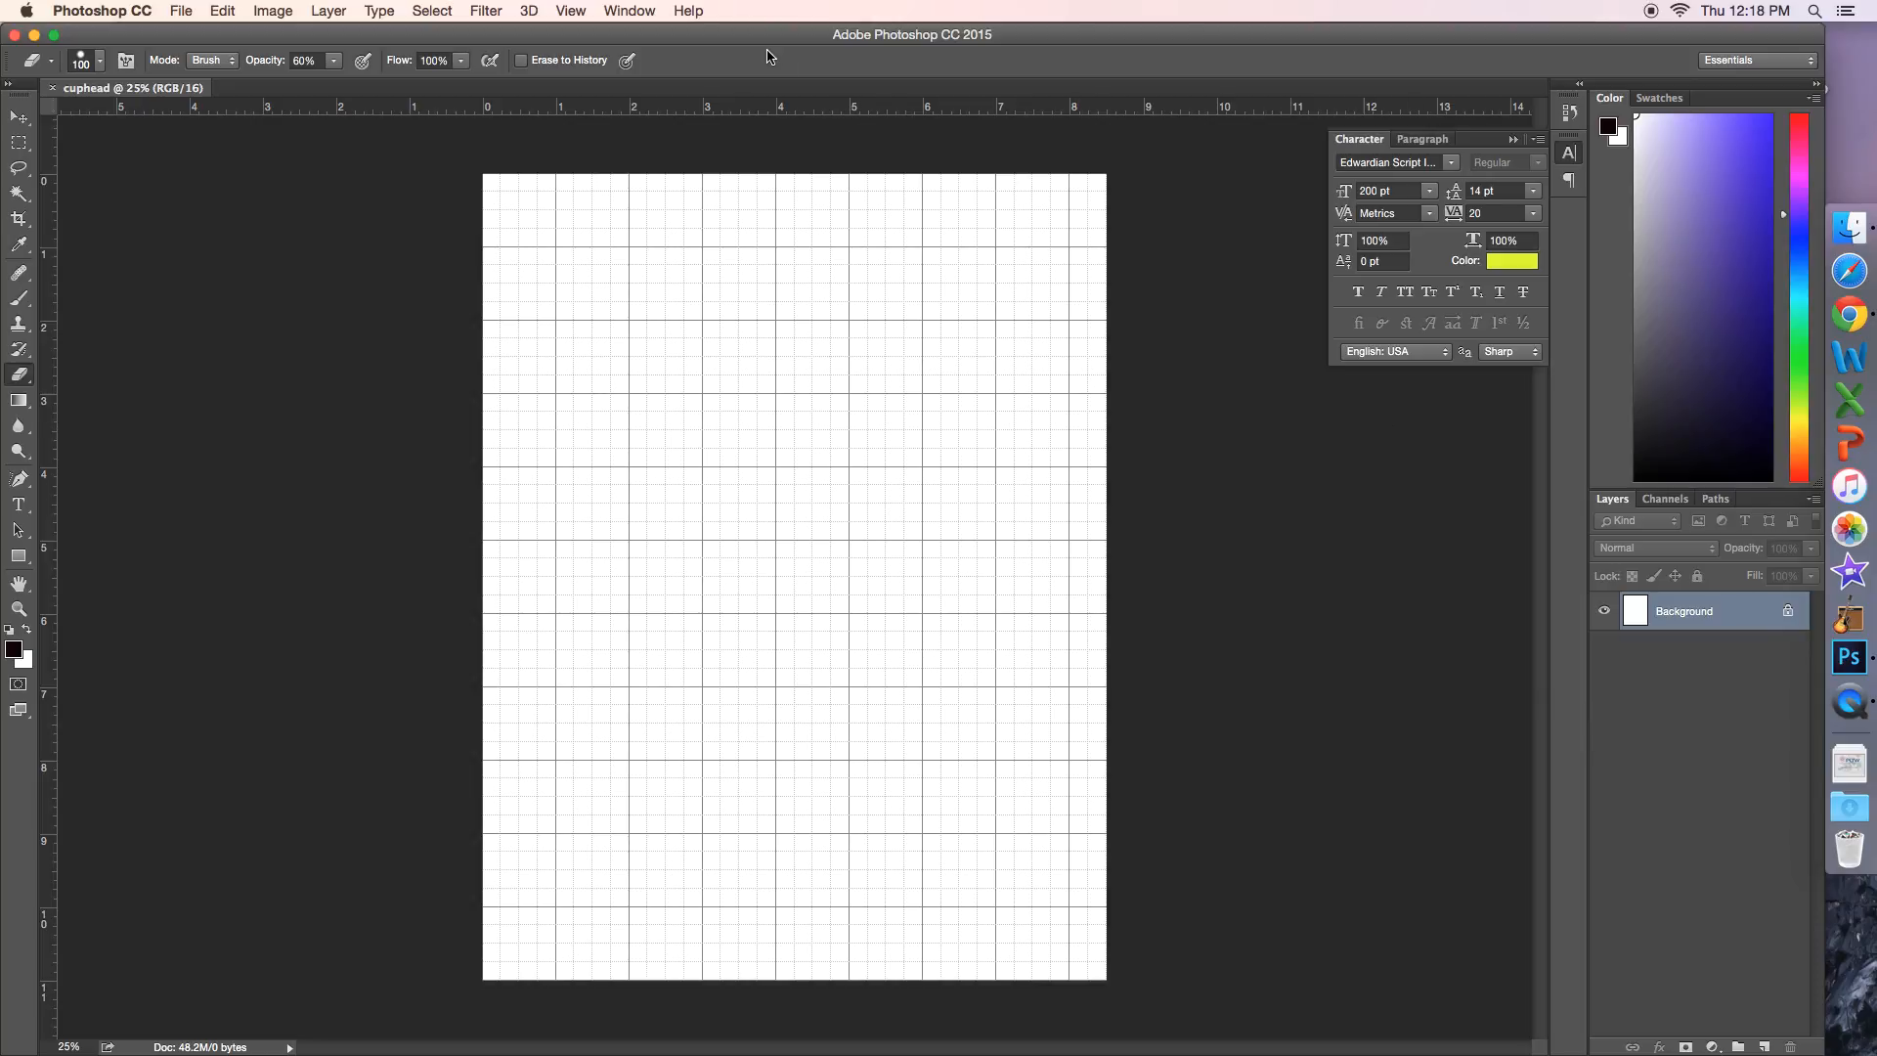
Step: Place Cuphead_Run_A.png from the Downloads folder as a linked image, scaled to about 101%
click(191, 8)
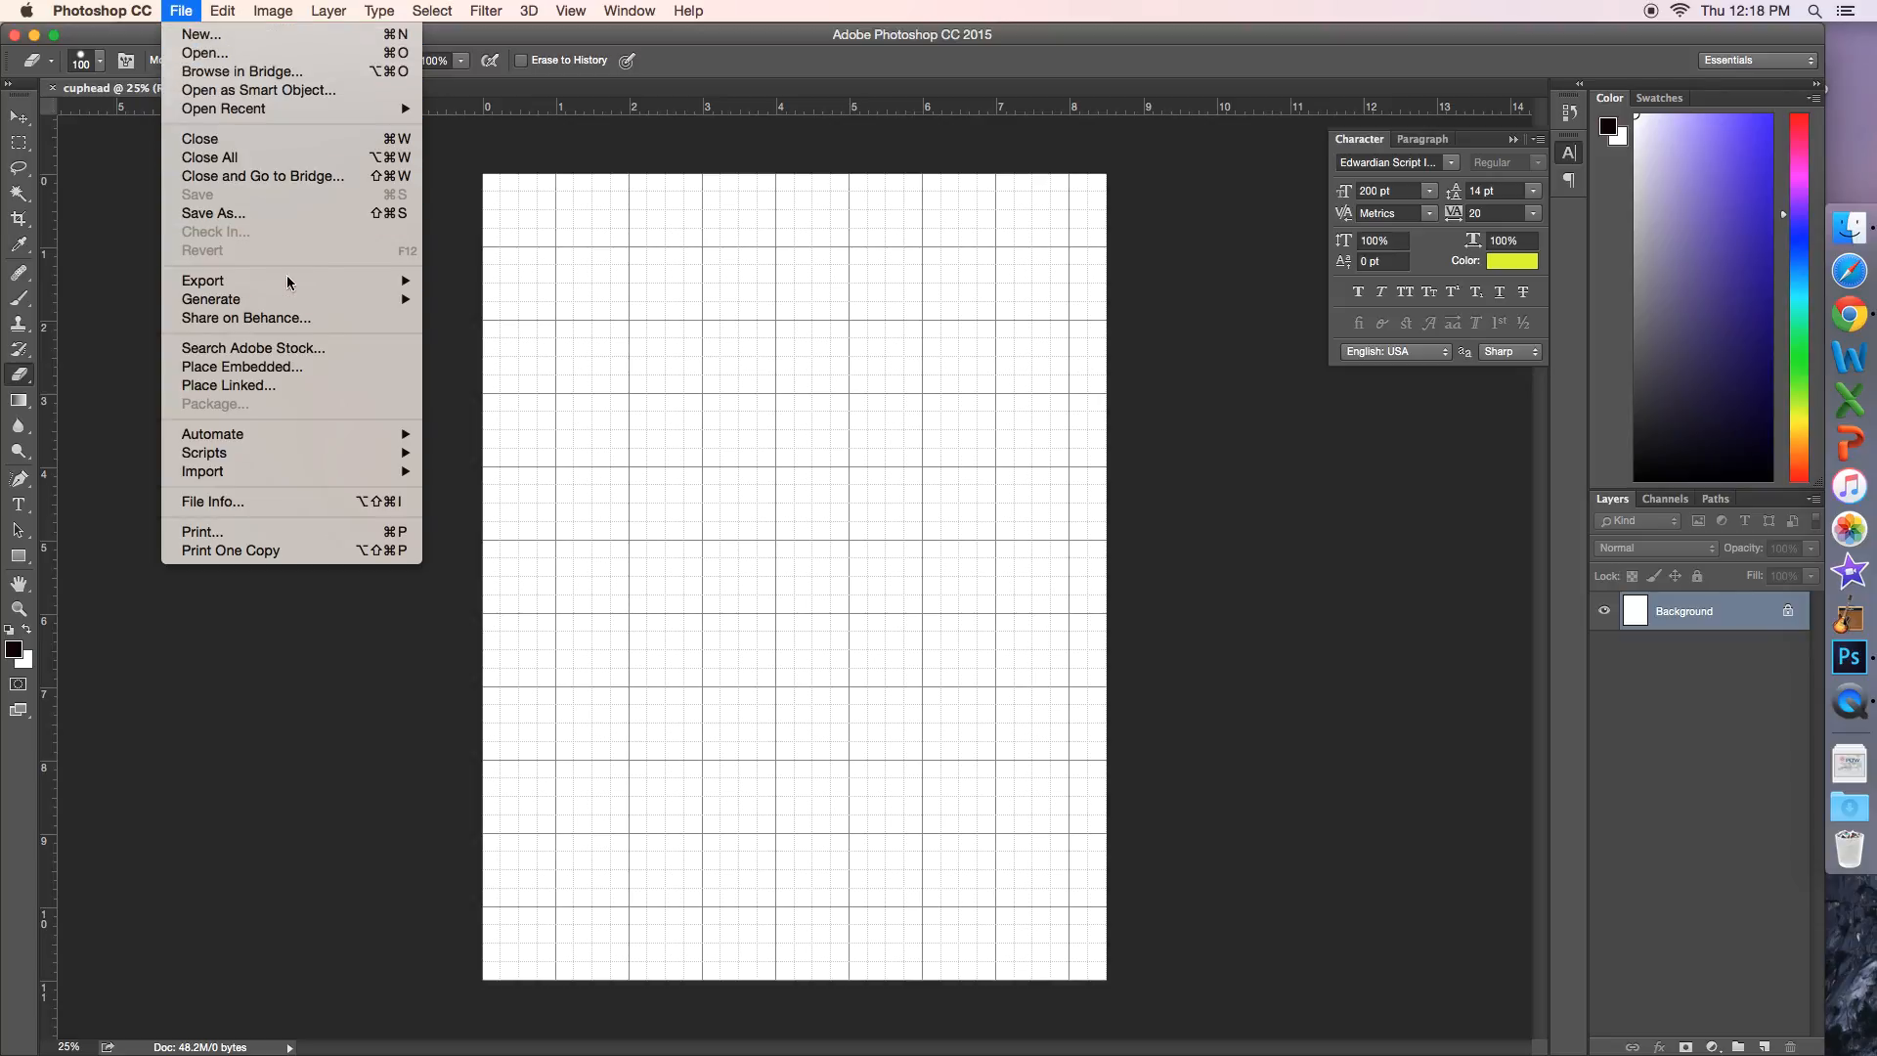
click(338, 387)
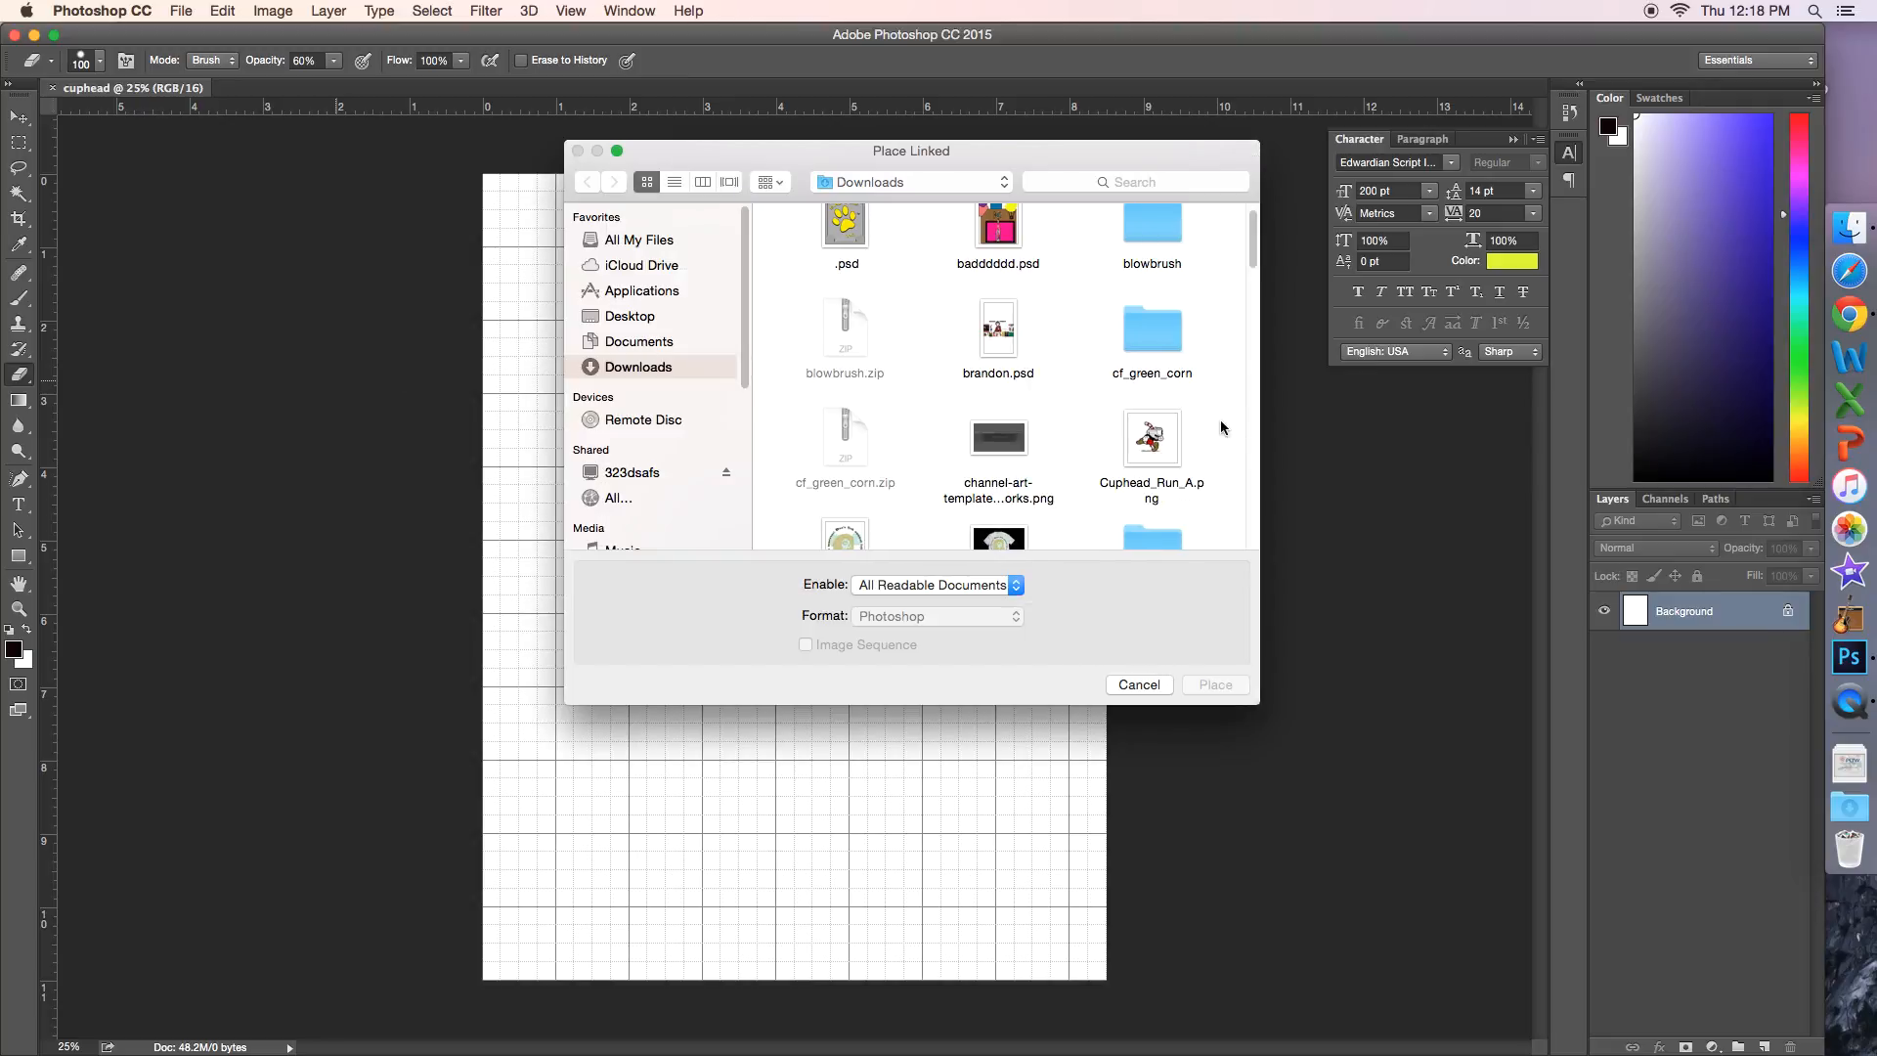
click(1167, 443)
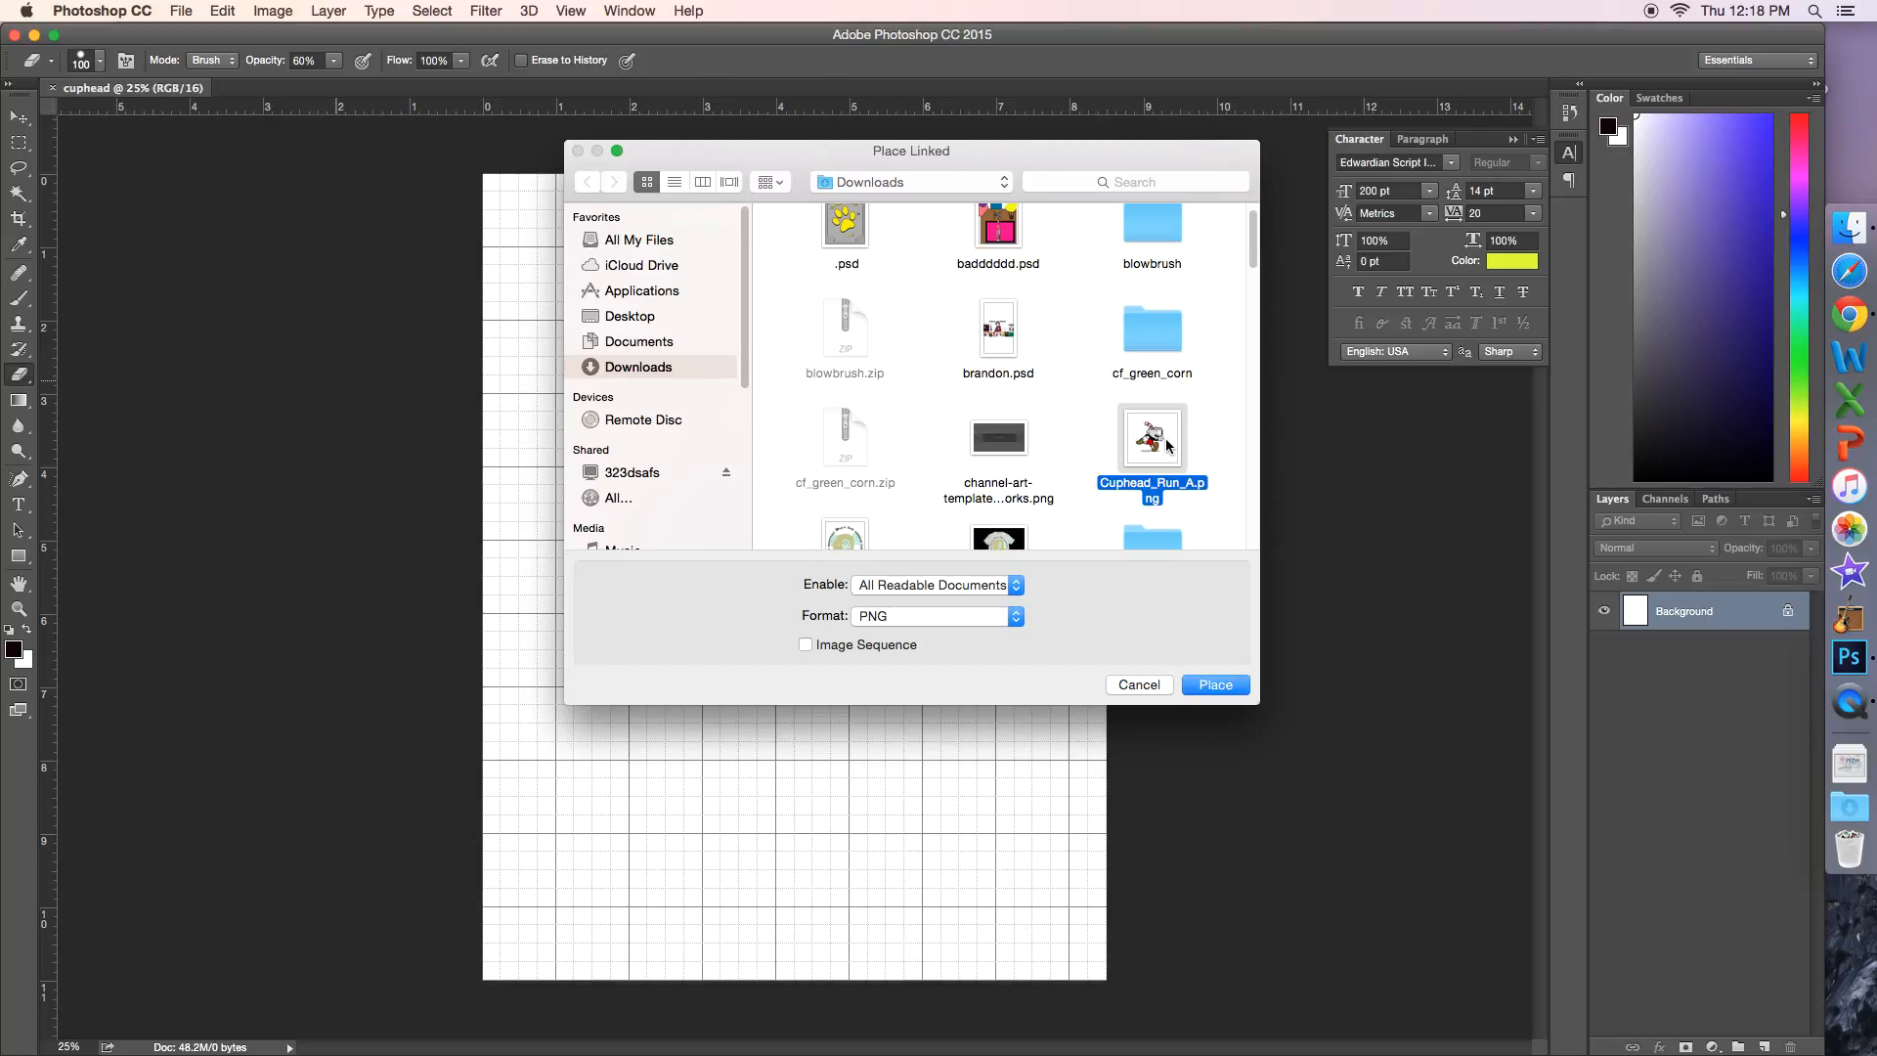
click(1217, 685)
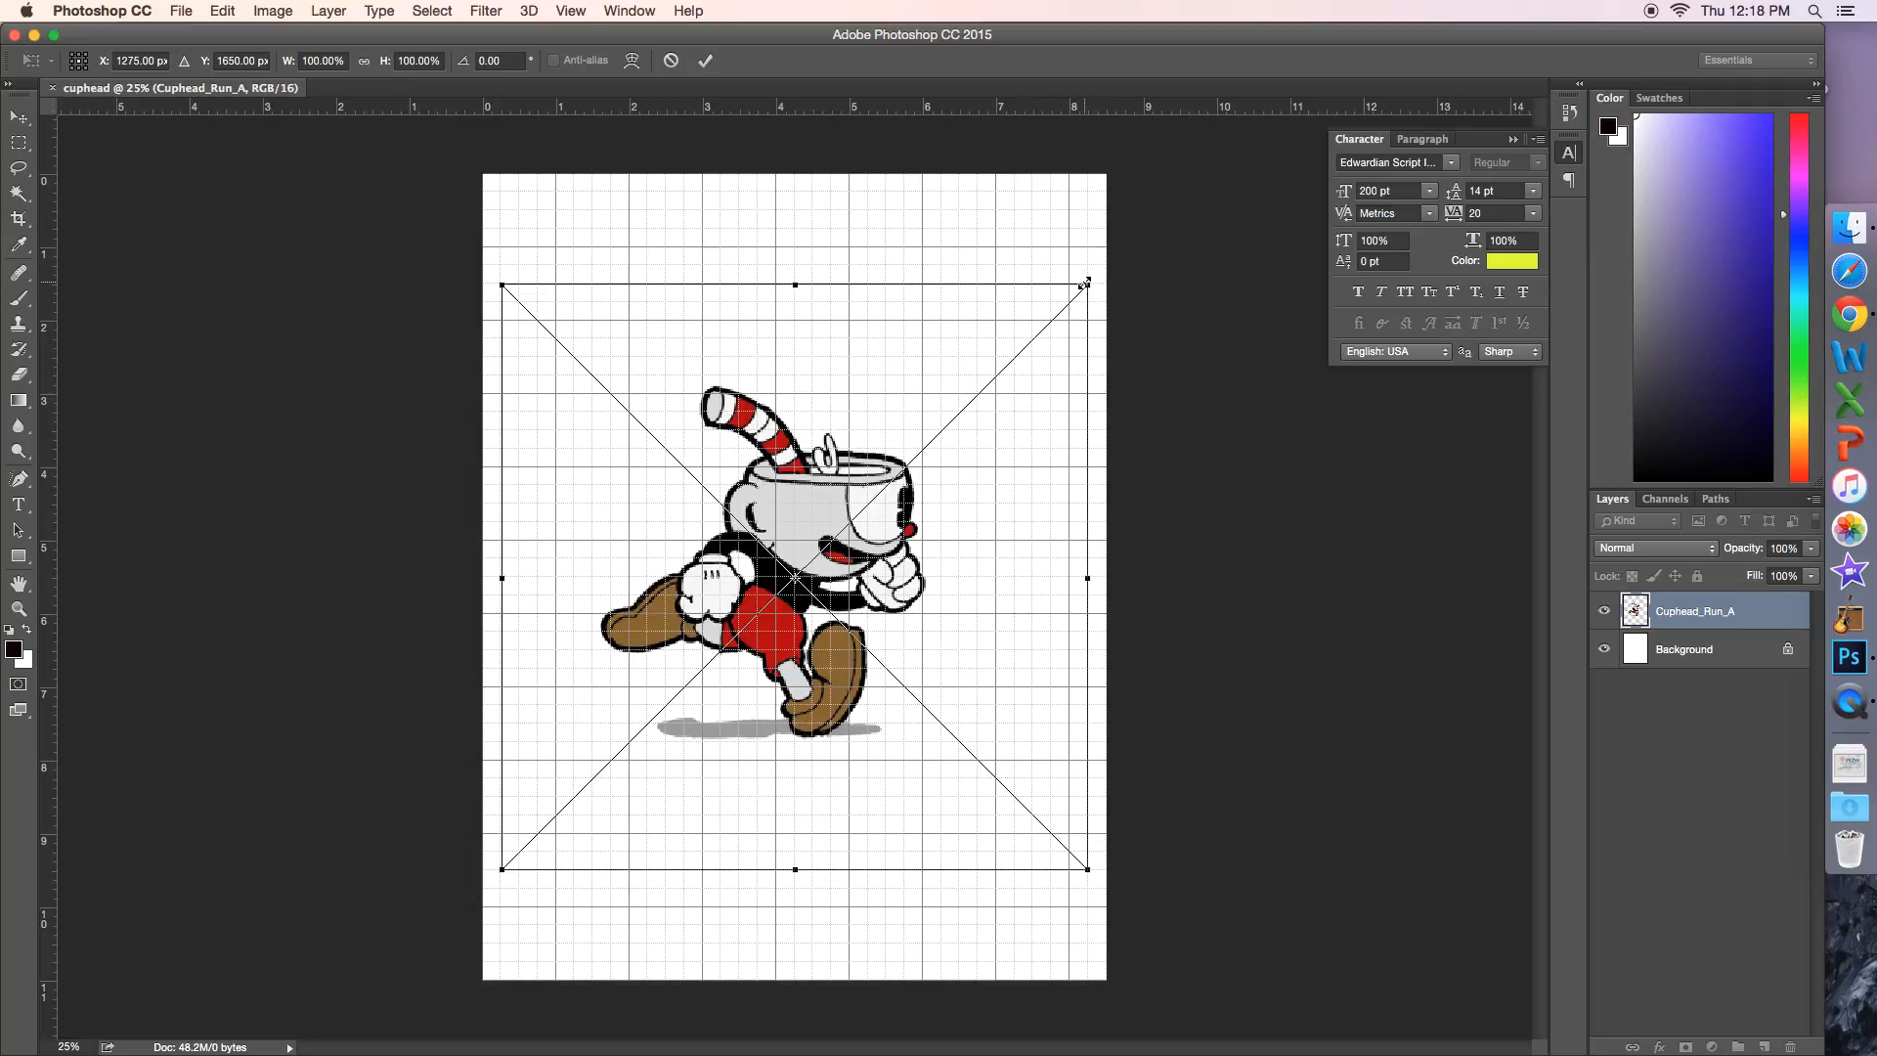
drag(1087, 281, 1189, 370)
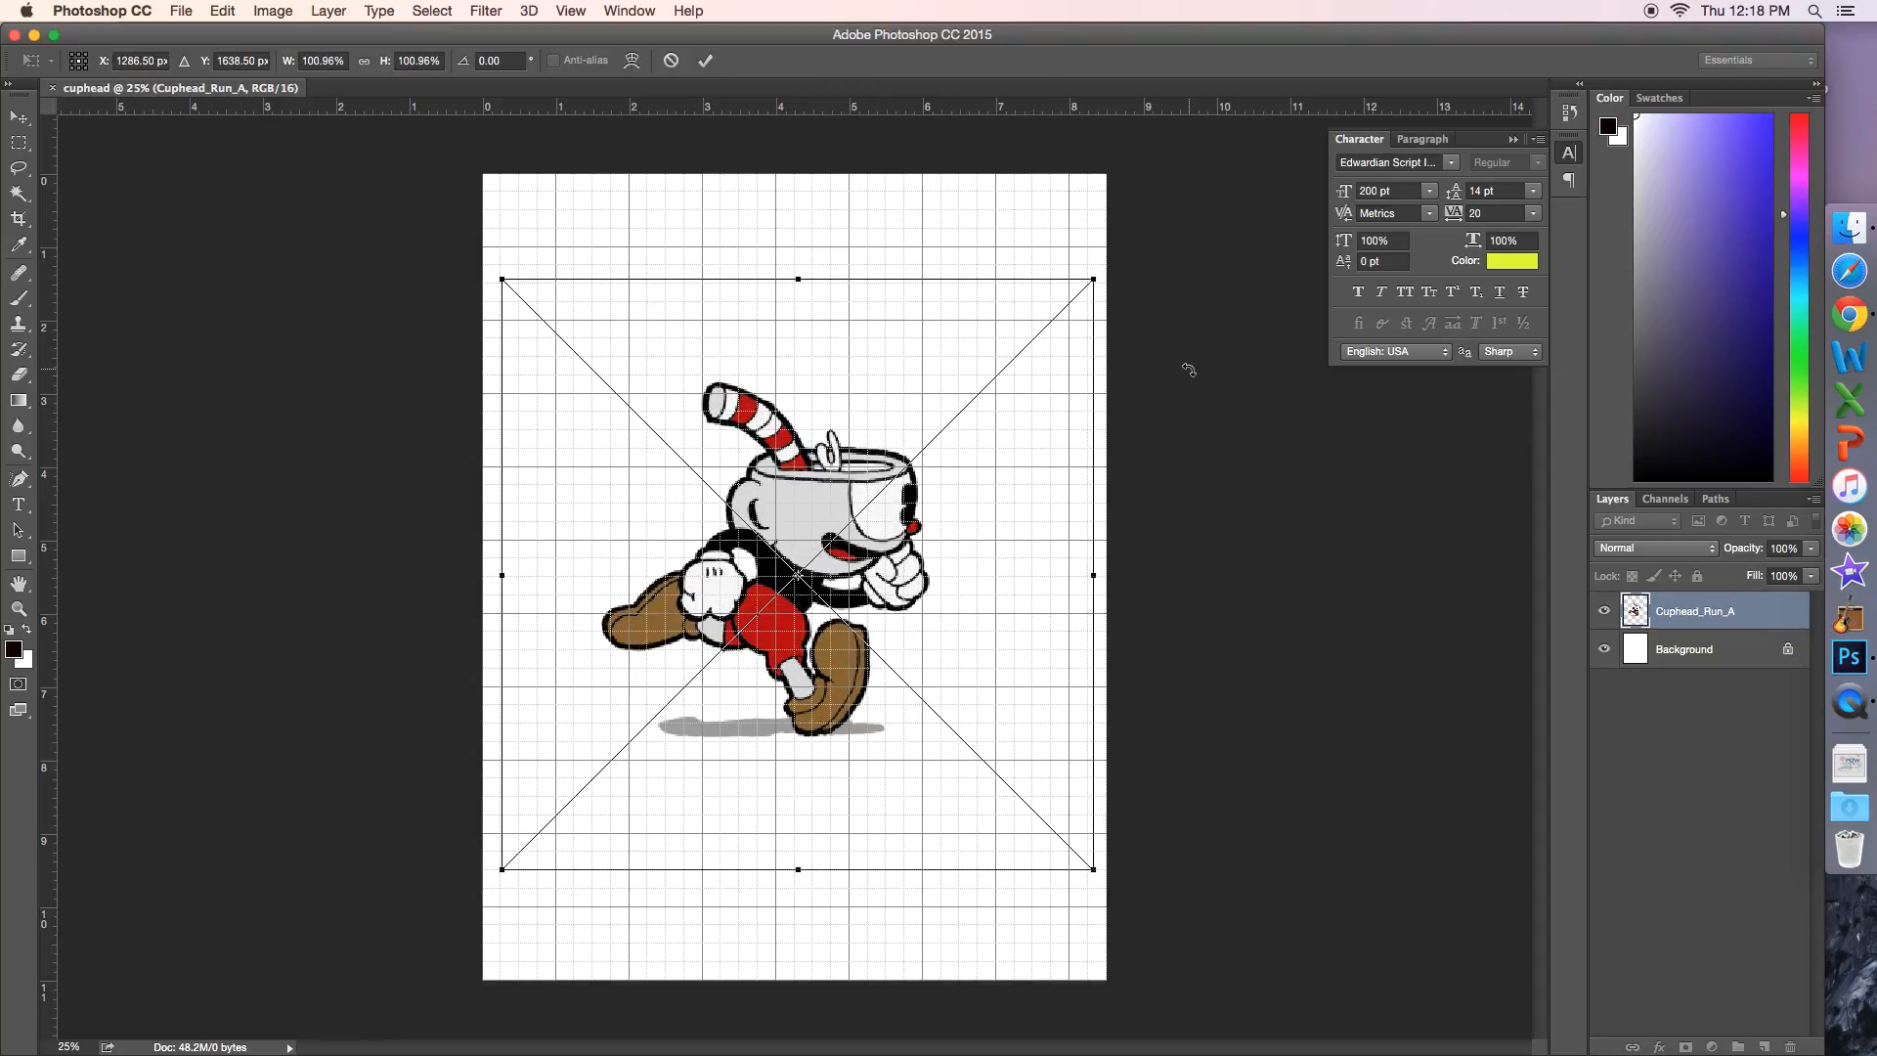
key(e)
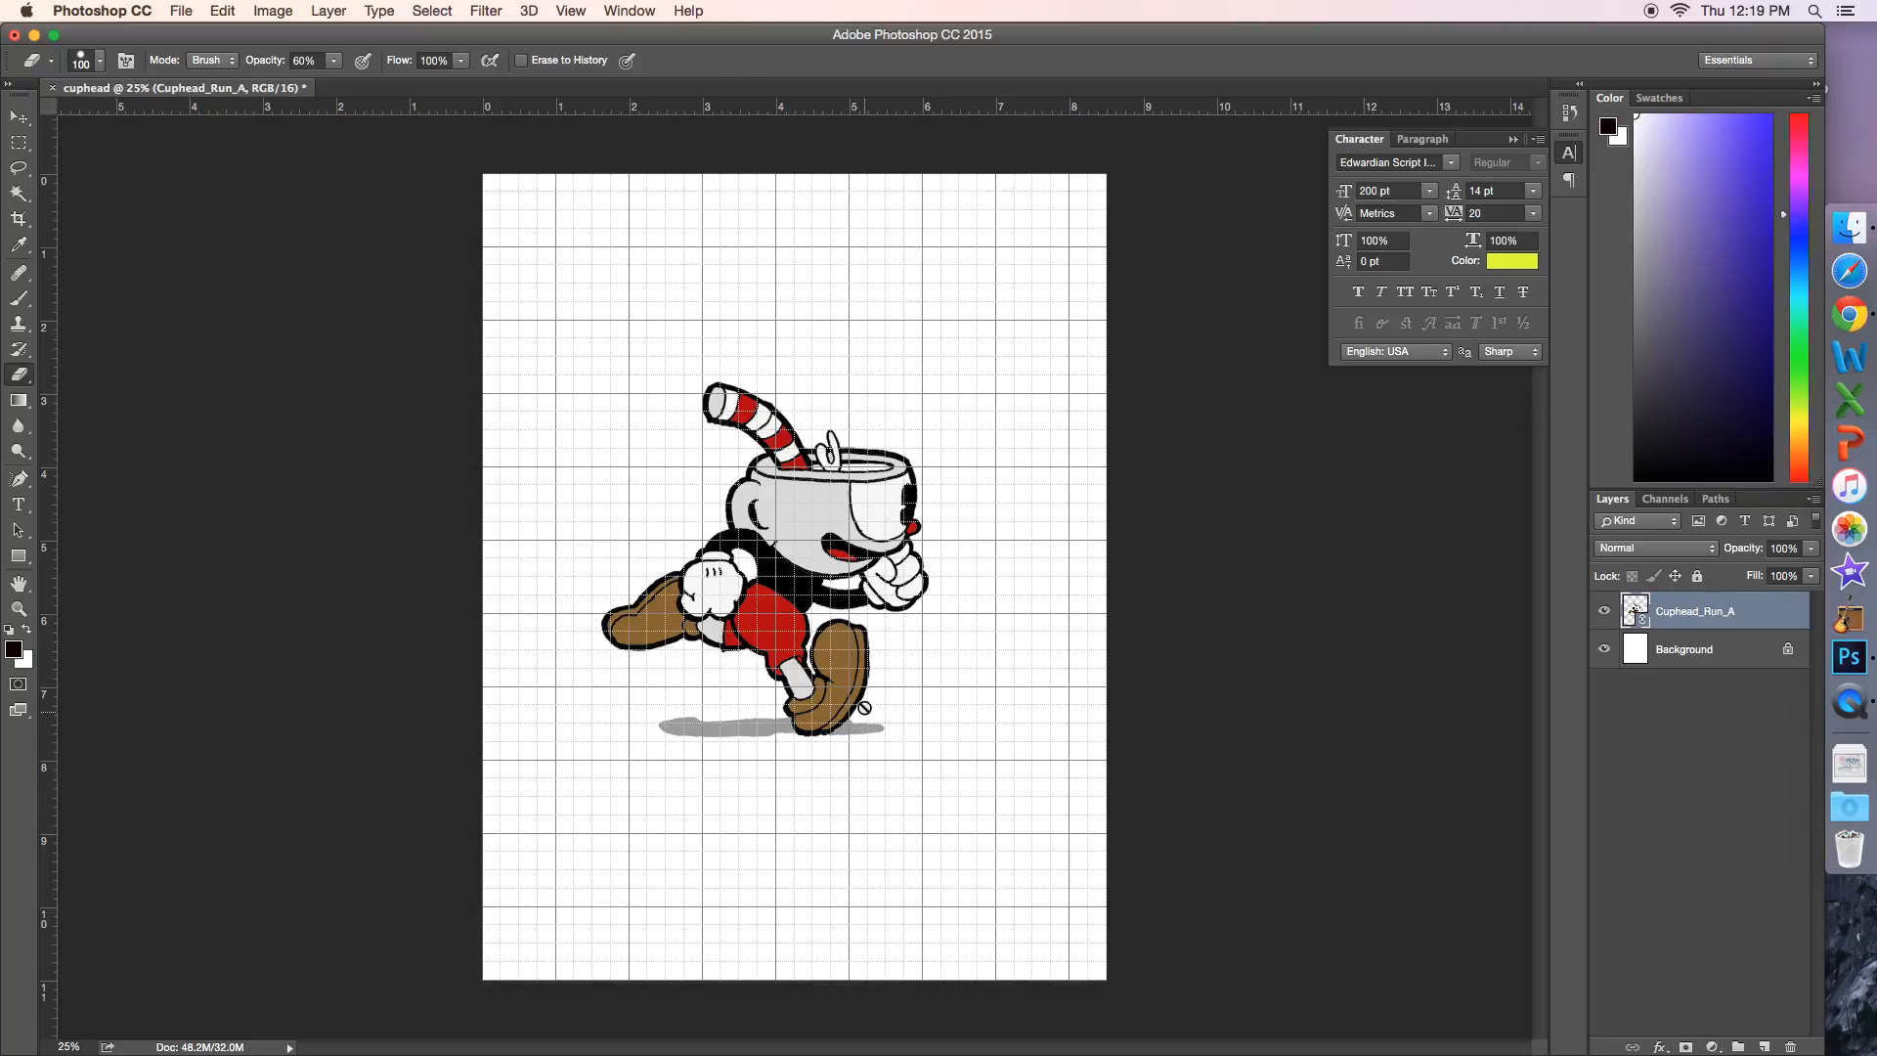
Step: Add a Color Overlay effect to the Cuphead_Run_A layer with the Normal blend mode
click(1659, 1047)
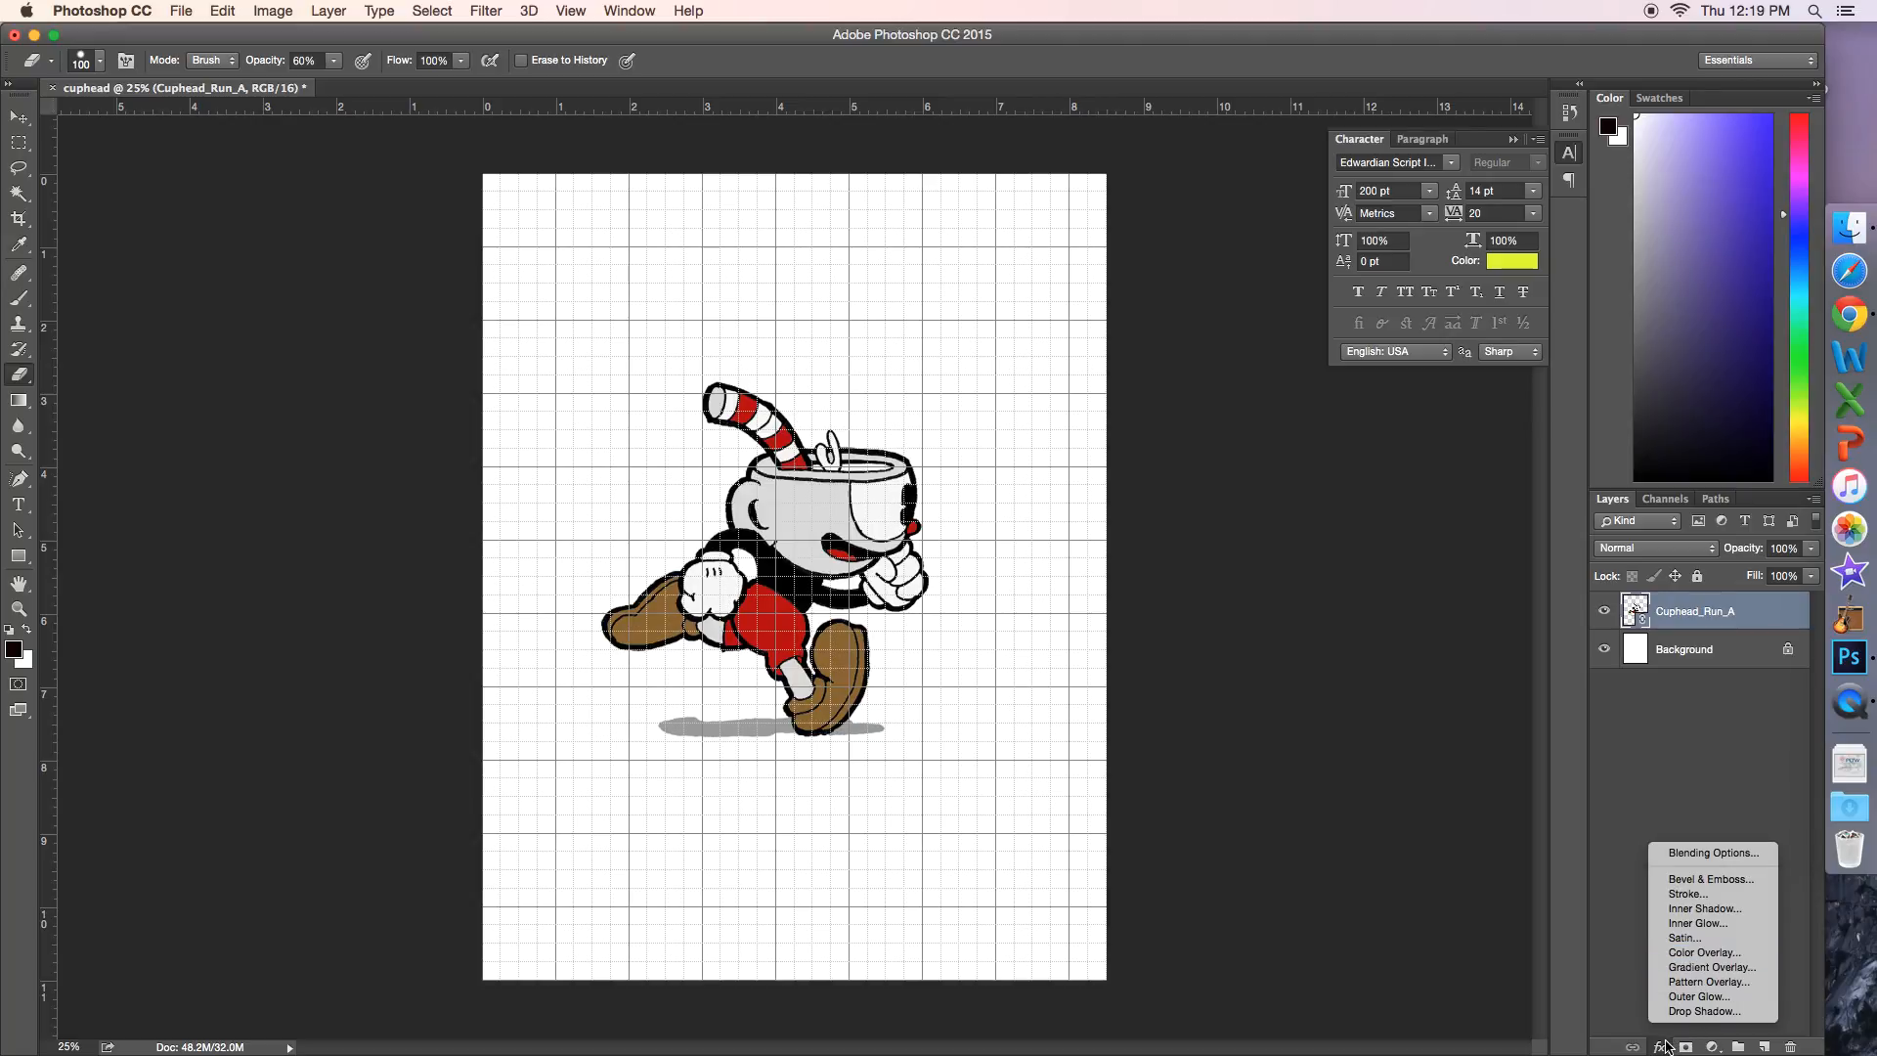
click(1713, 953)
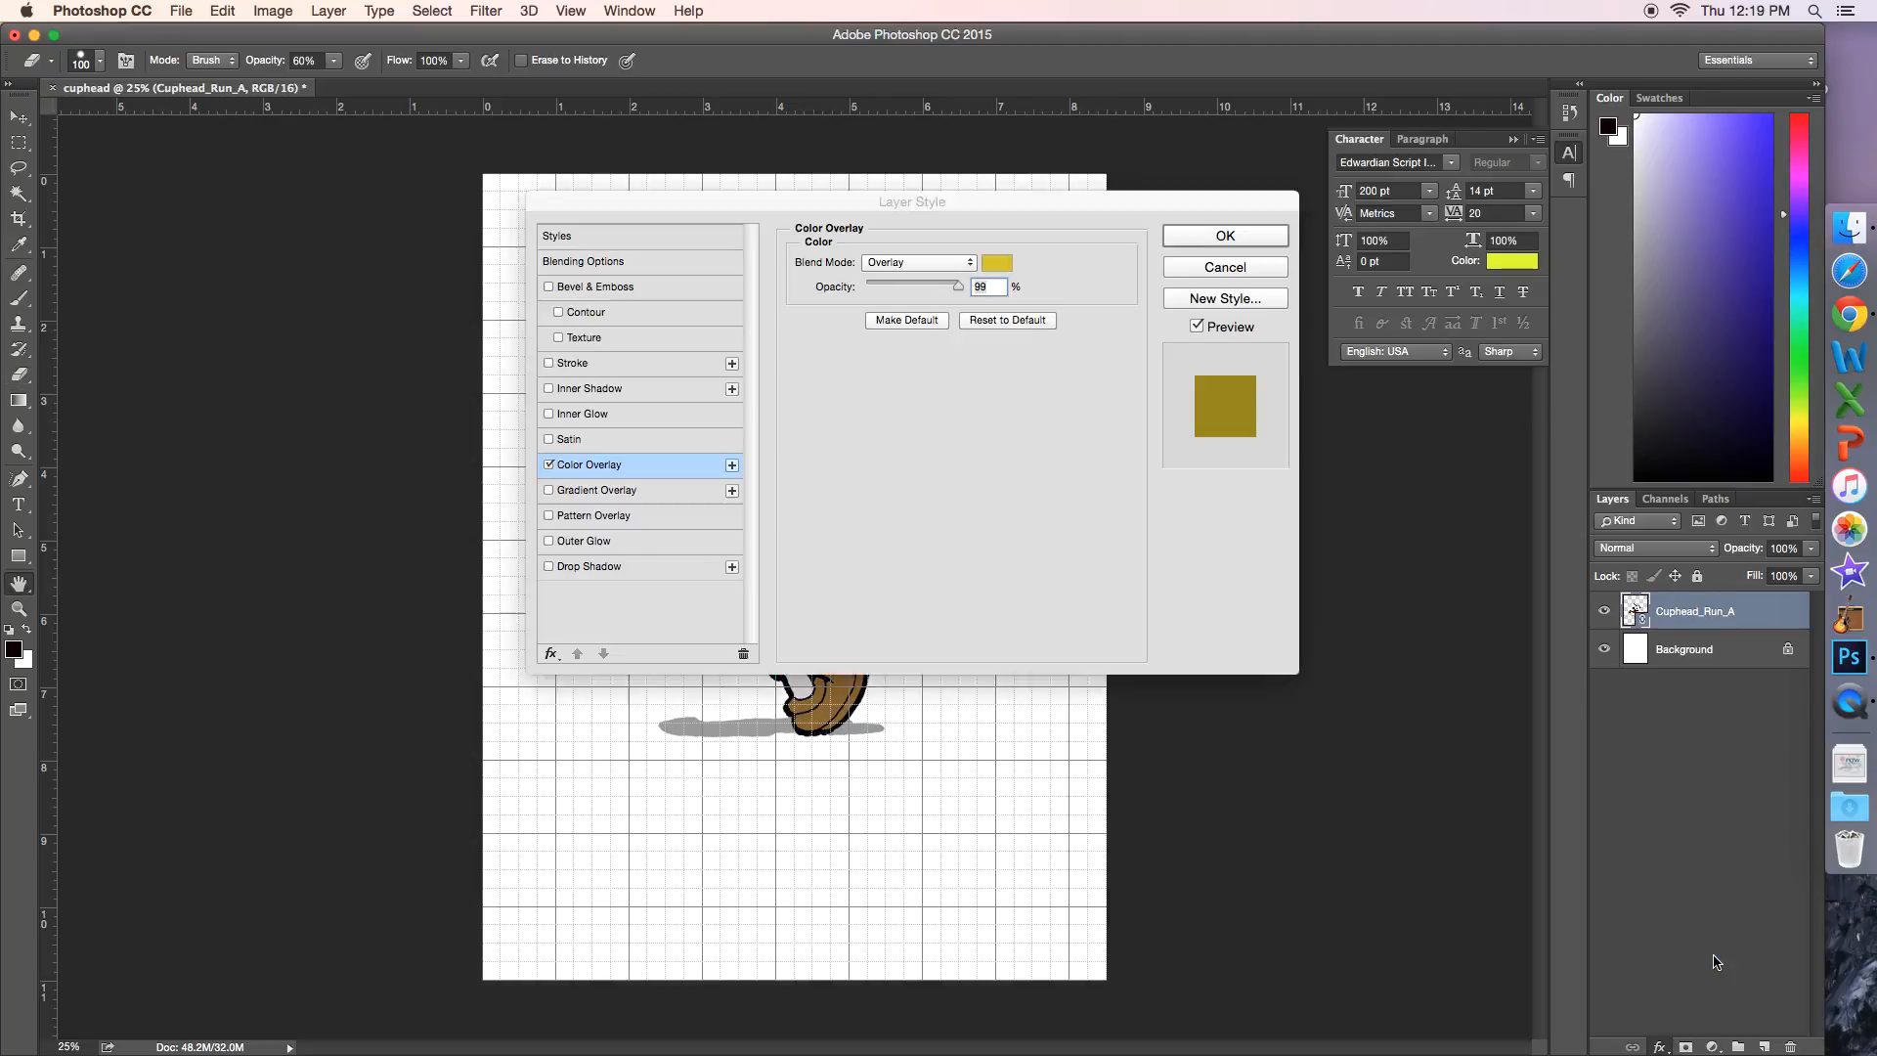
click(931, 262)
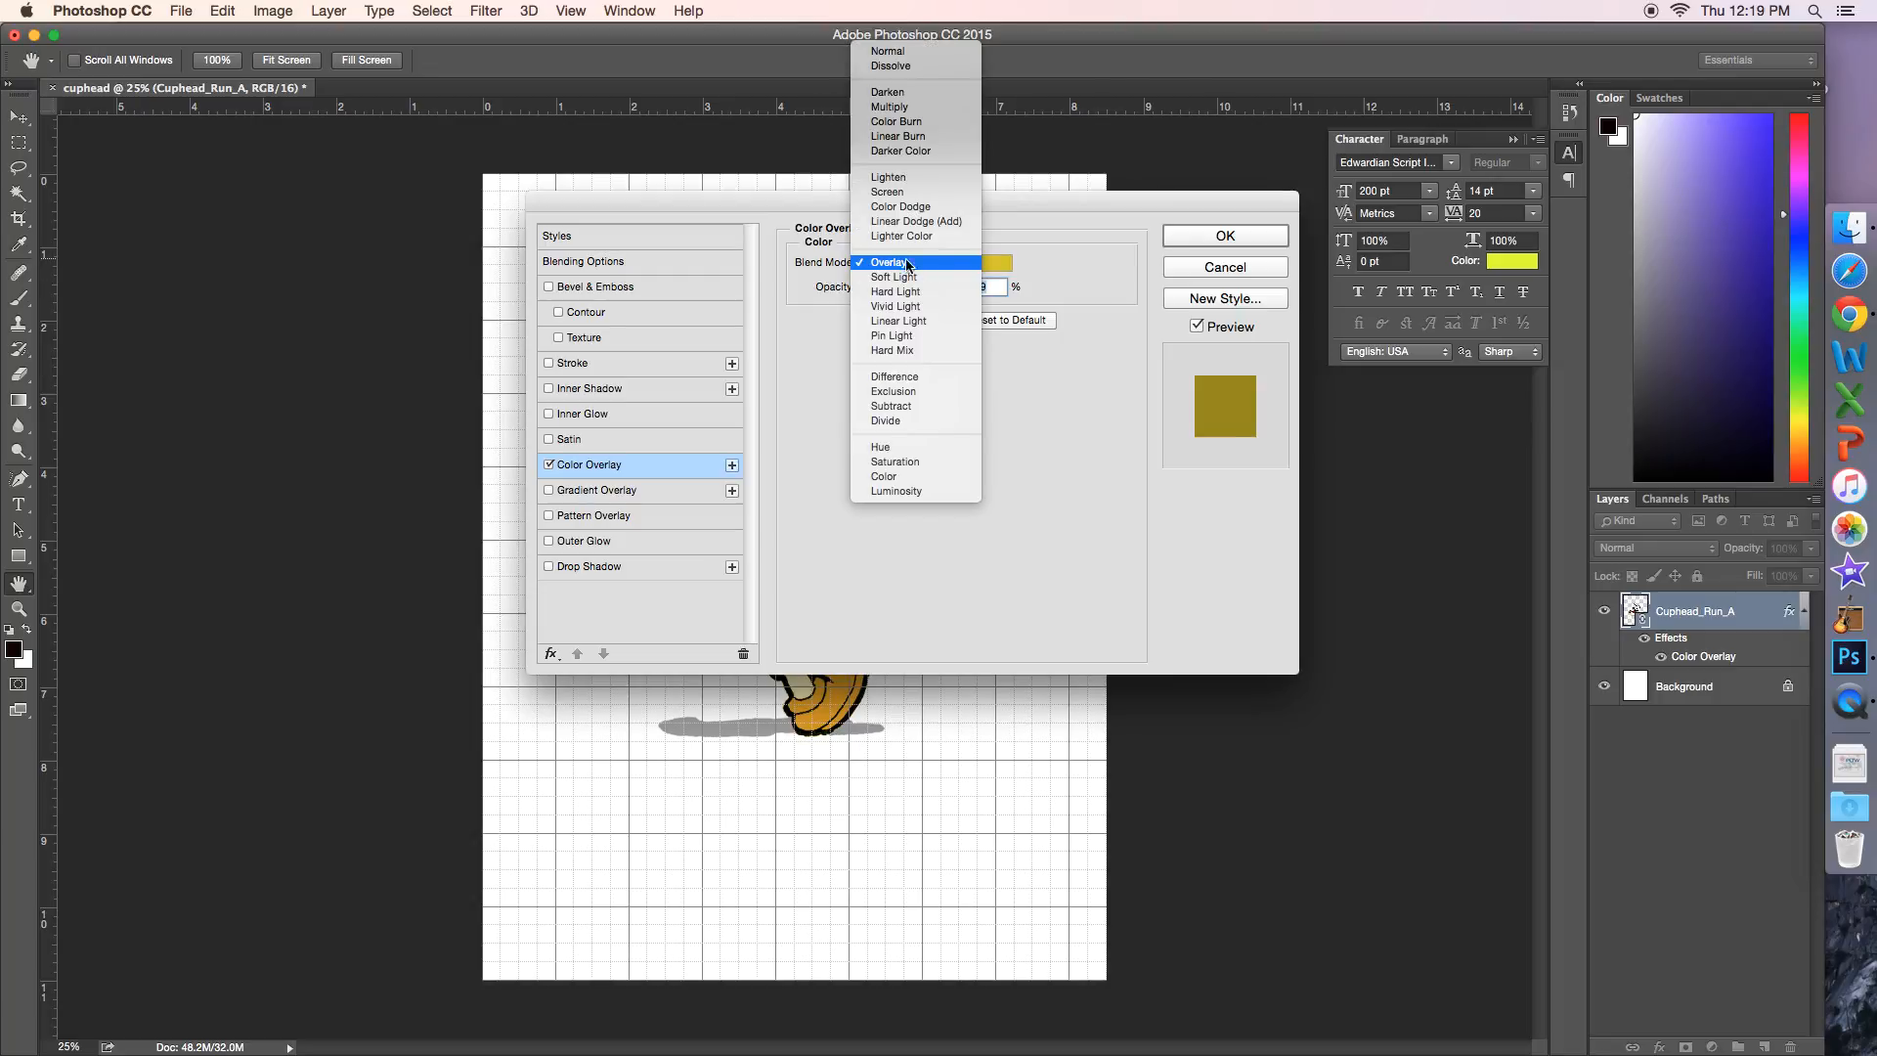
click(900, 58)
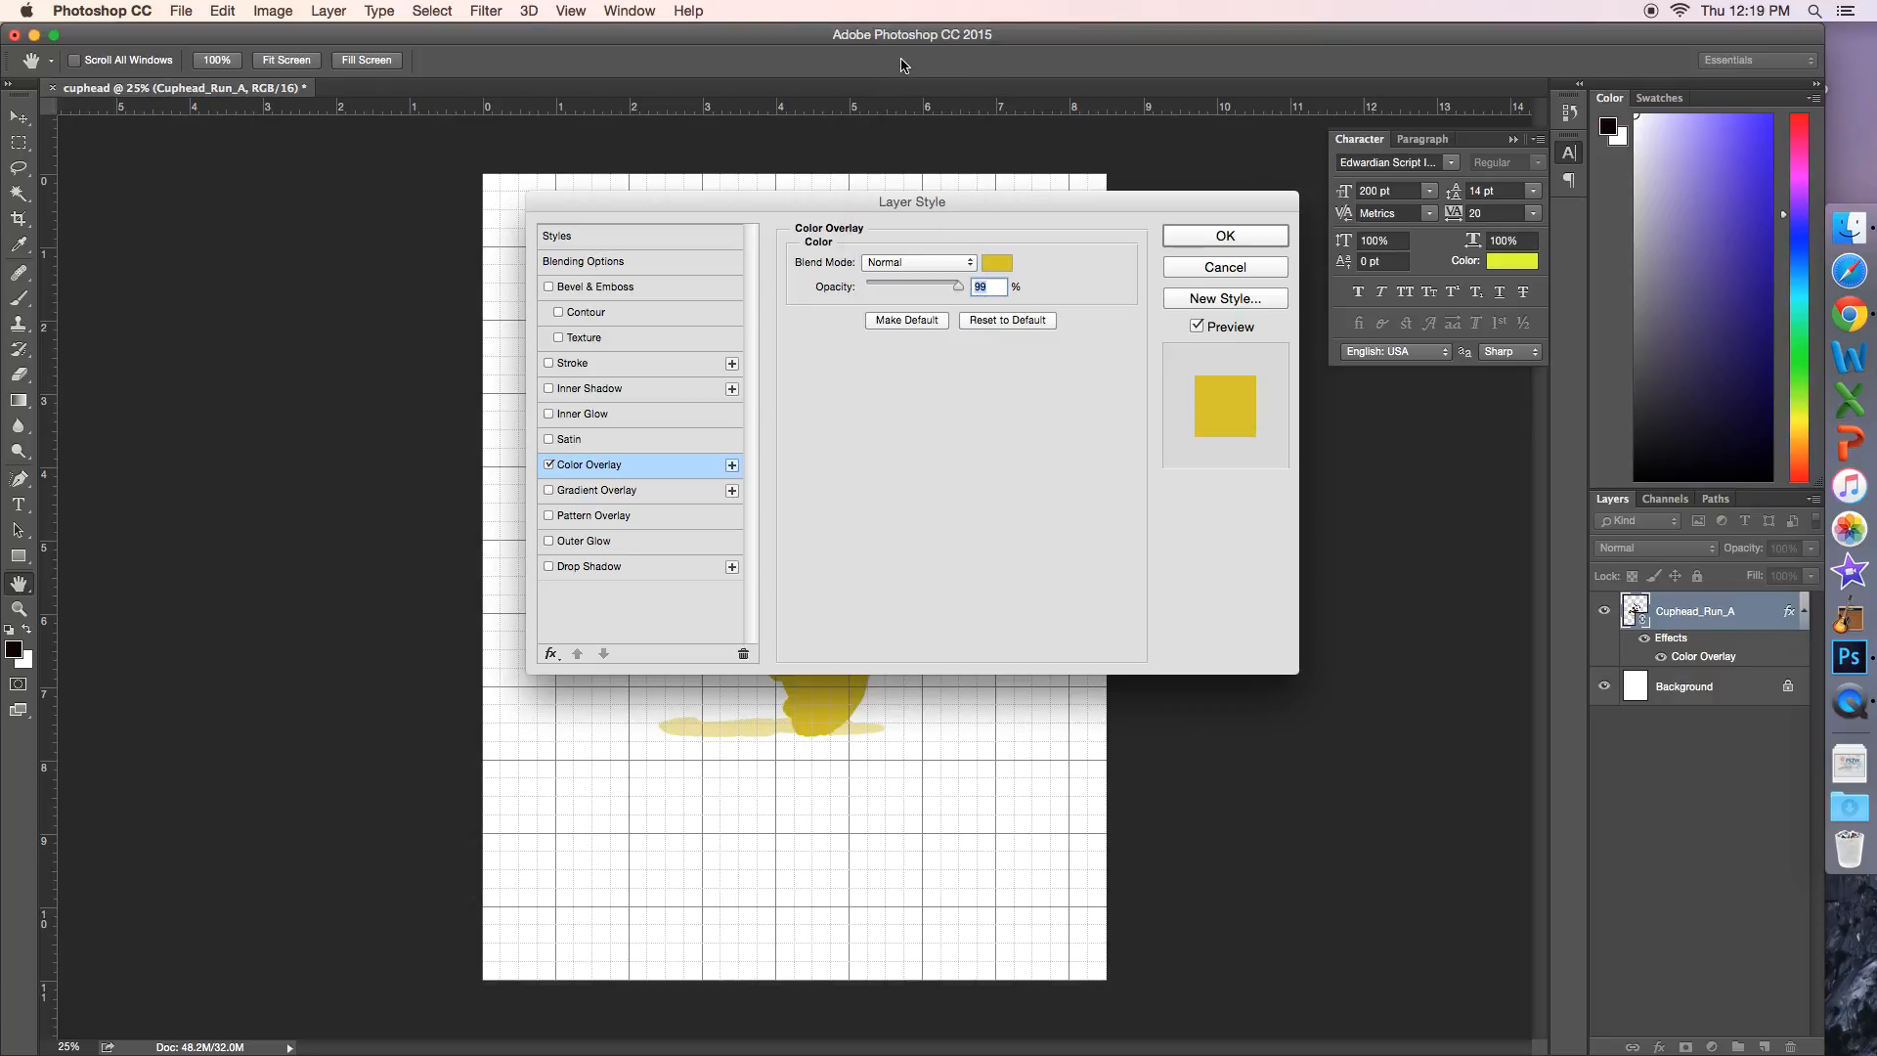
Step: Set the overlay color to pure red, ff0000
click(999, 264)
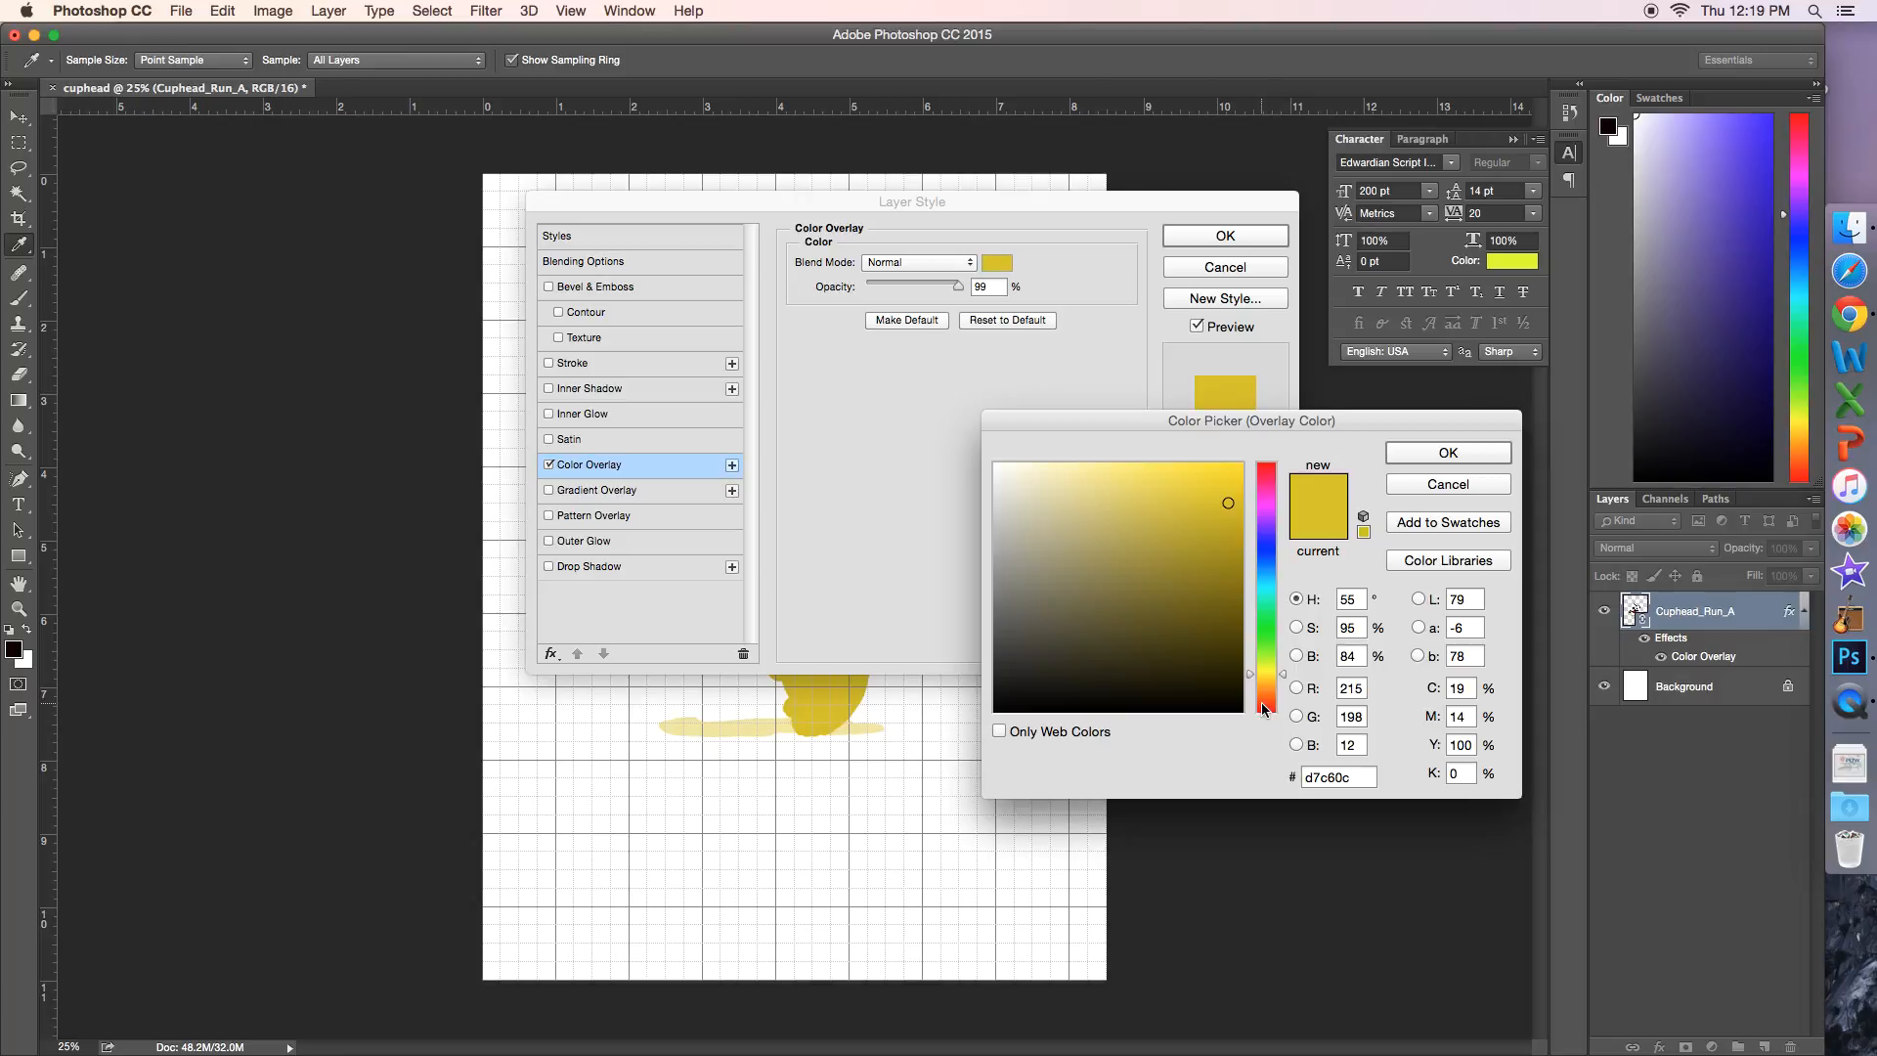
drag(1265, 705, 1271, 714)
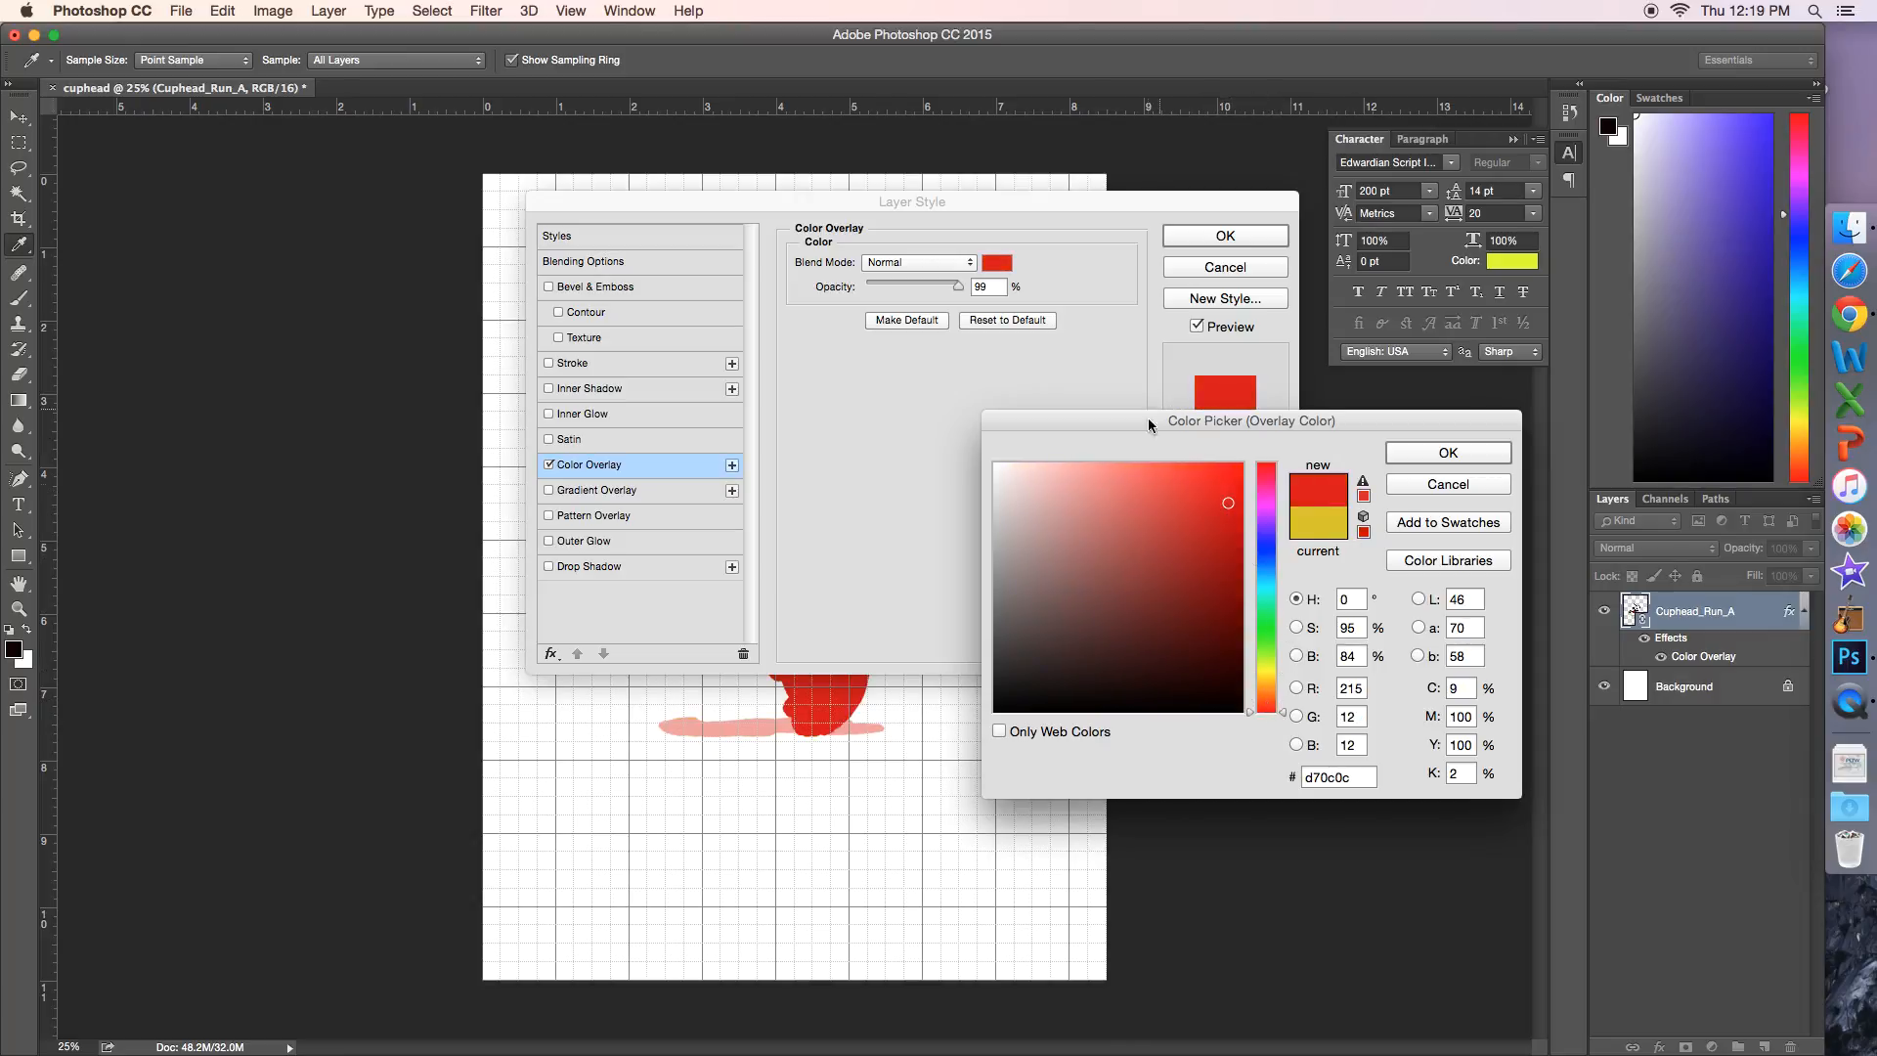
click(1221, 499)
mouse_move(1223, 499)
mouse_down()
mouse_move(1242, 453)
mouse_move(994, 450)
mouse_move(1133, 548)
mouse_move(1205, 559)
mouse_move(1030, 599)
mouse_move(1232, 503)
mouse_move(1271, 629)
mouse_move(1271, 504)
mouse_move(1268, 721)
mouse_up()
drag(1238, 475, 1265, 457)
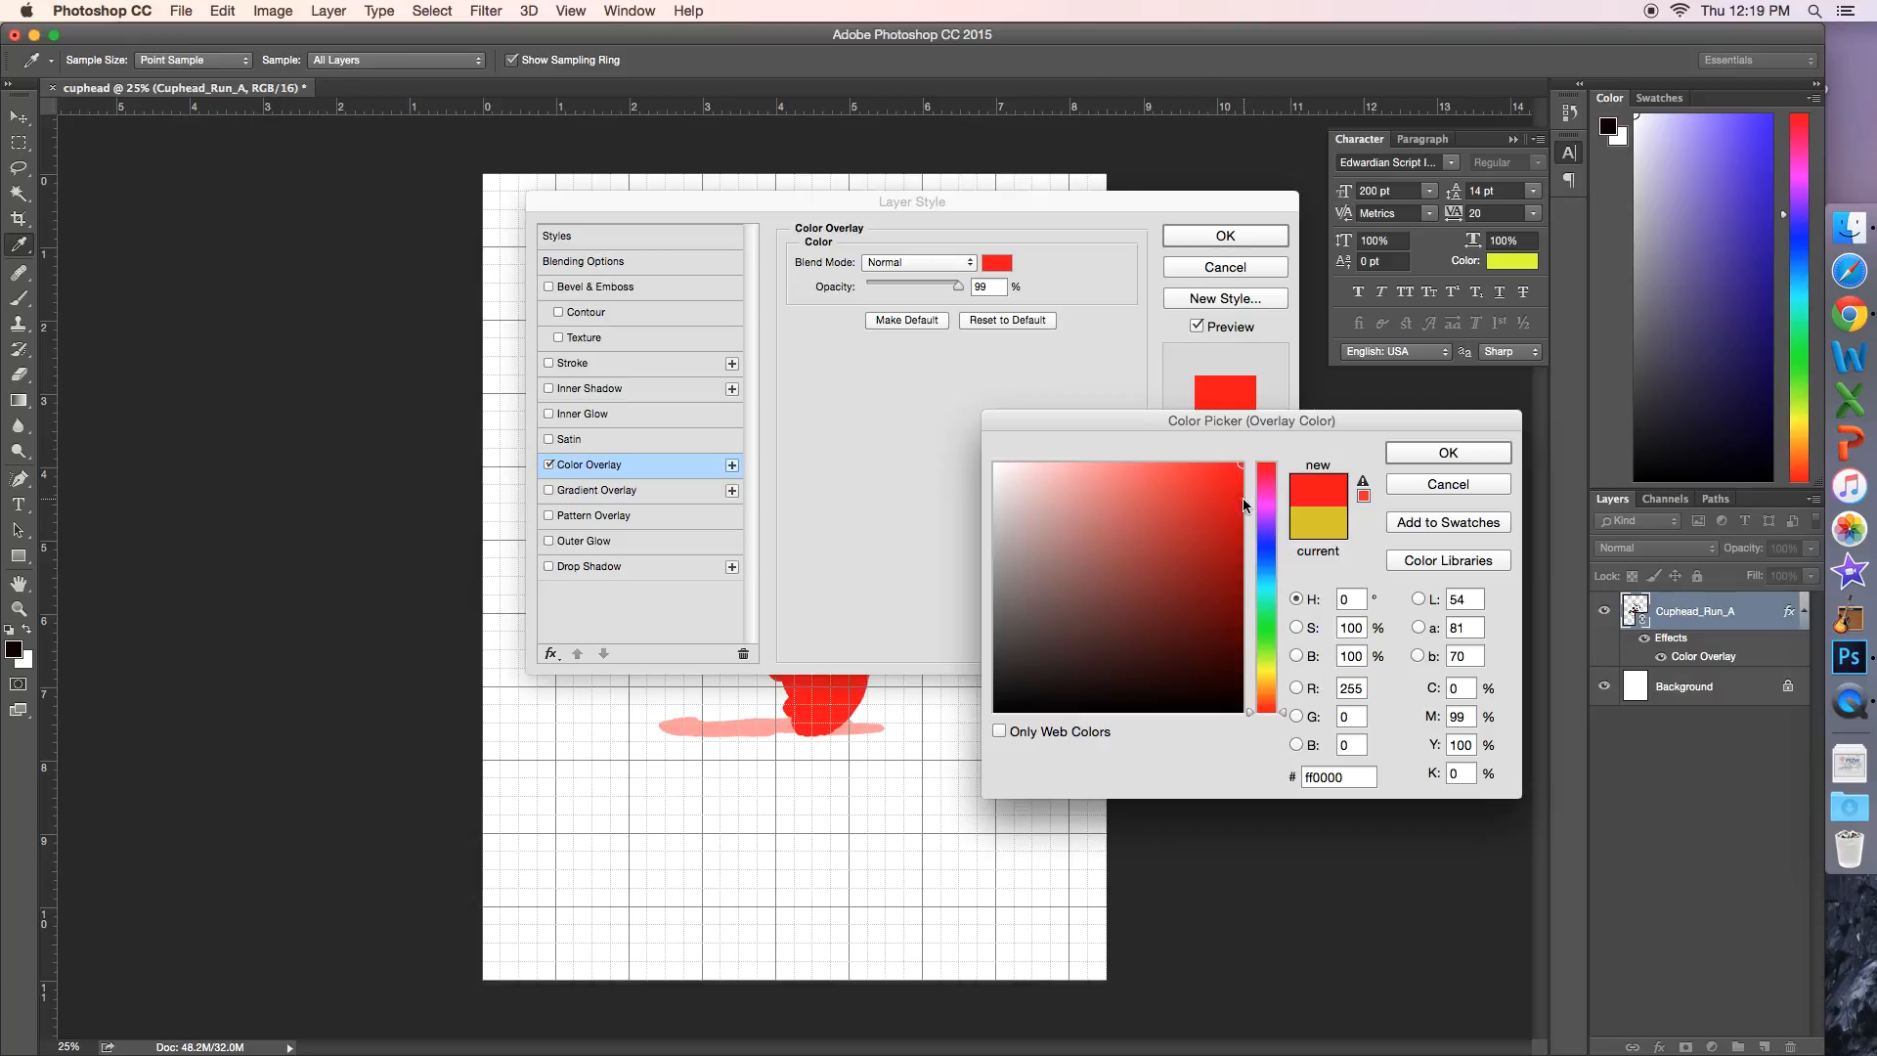
mouse_move(1229, 471)
mouse_down()
mouse_move(1010, 502)
mouse_move(1235, 498)
mouse_move(1246, 461)
mouse_up()
mouse_move(1274, 669)
mouse_down()
mouse_move(1271, 599)
mouse_move(1272, 690)
mouse_up()
drag(1274, 609, 1243, 463)
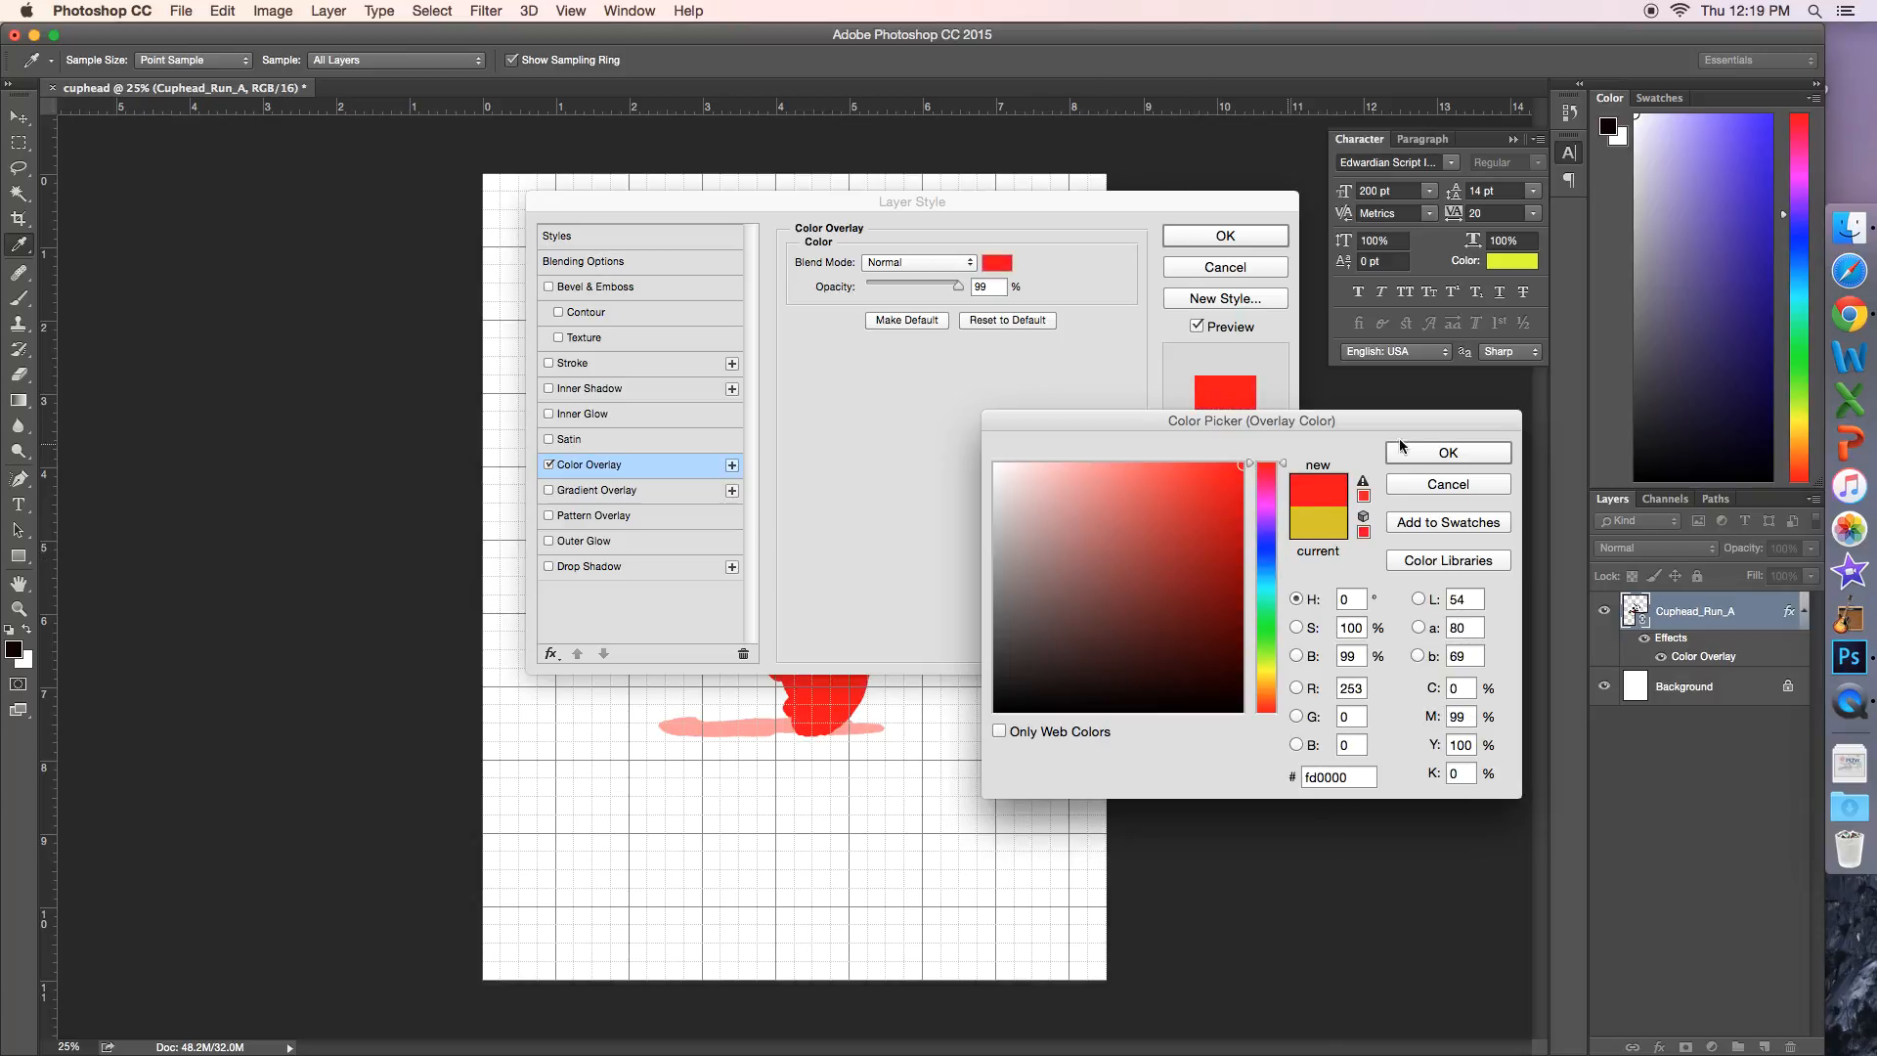
click(1467, 452)
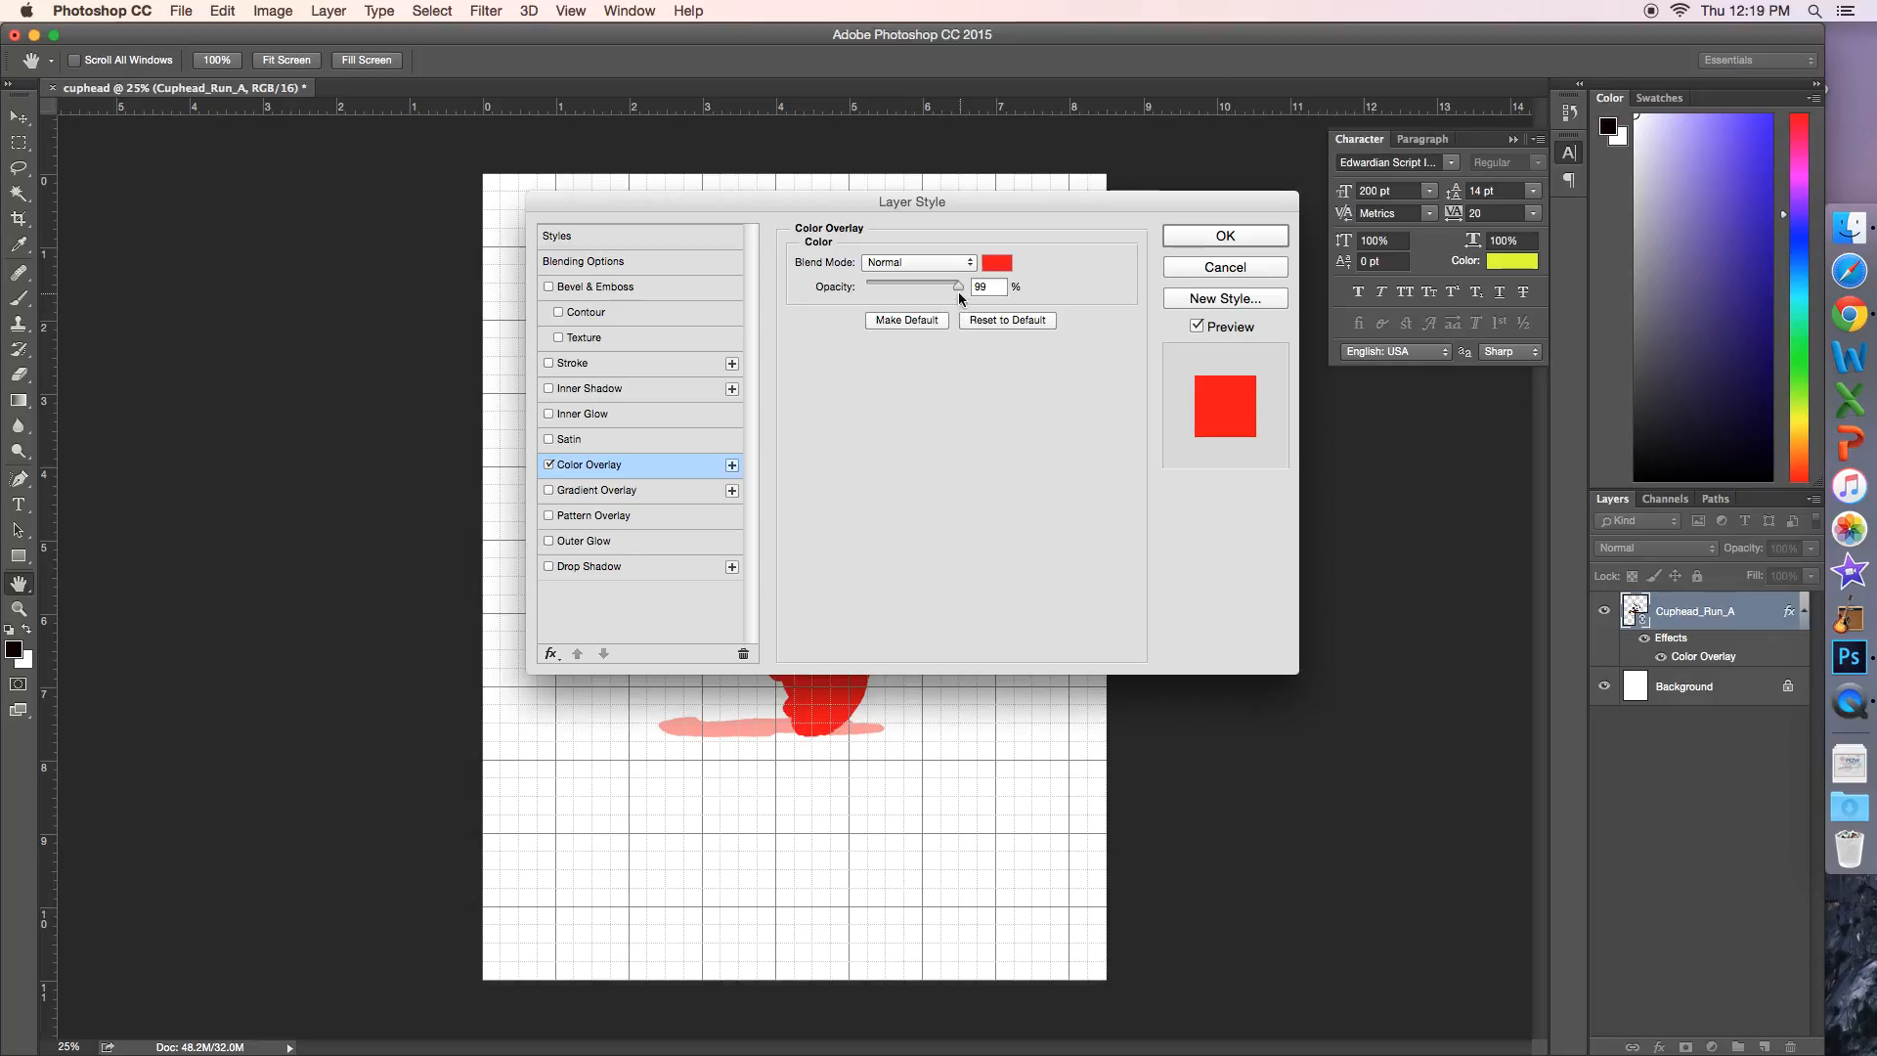
Step: Set the color overlay's opacity to 100% and apply the layer style
drag(953, 284, 883, 294)
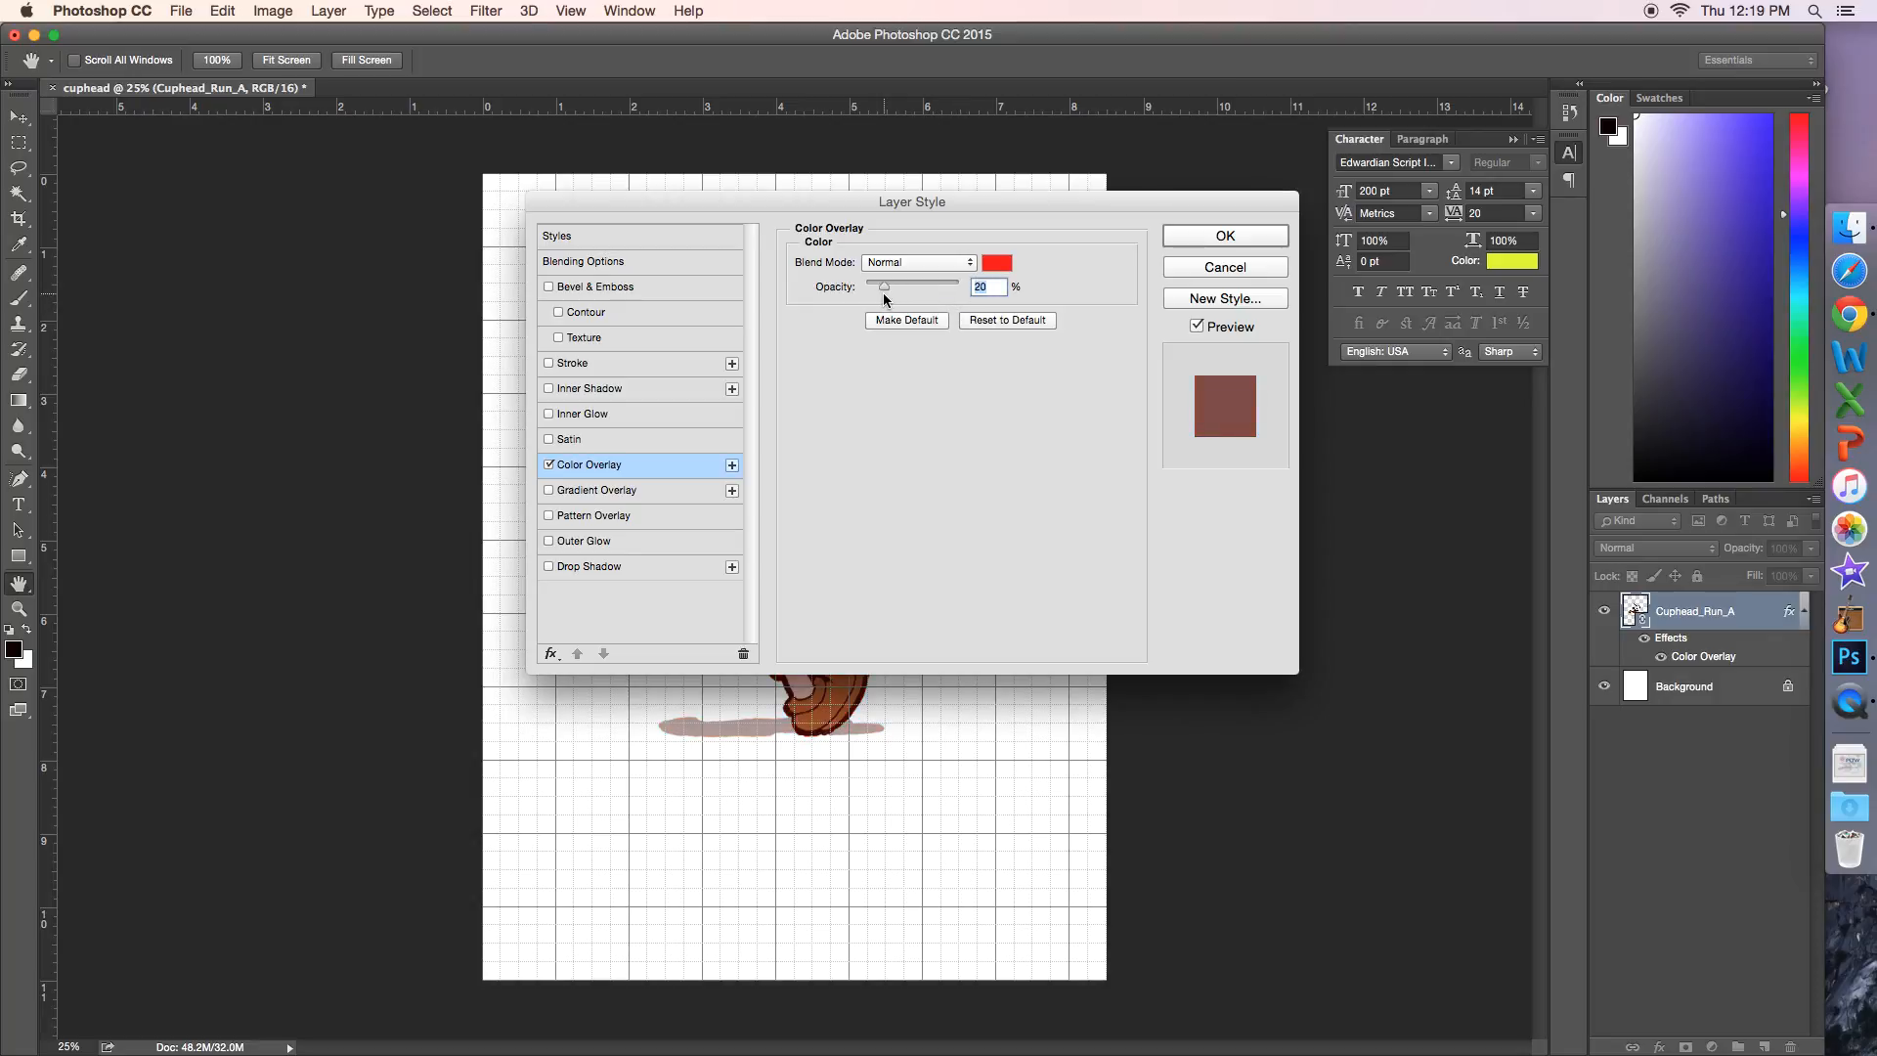
drag(787, 195, 1212, 154)
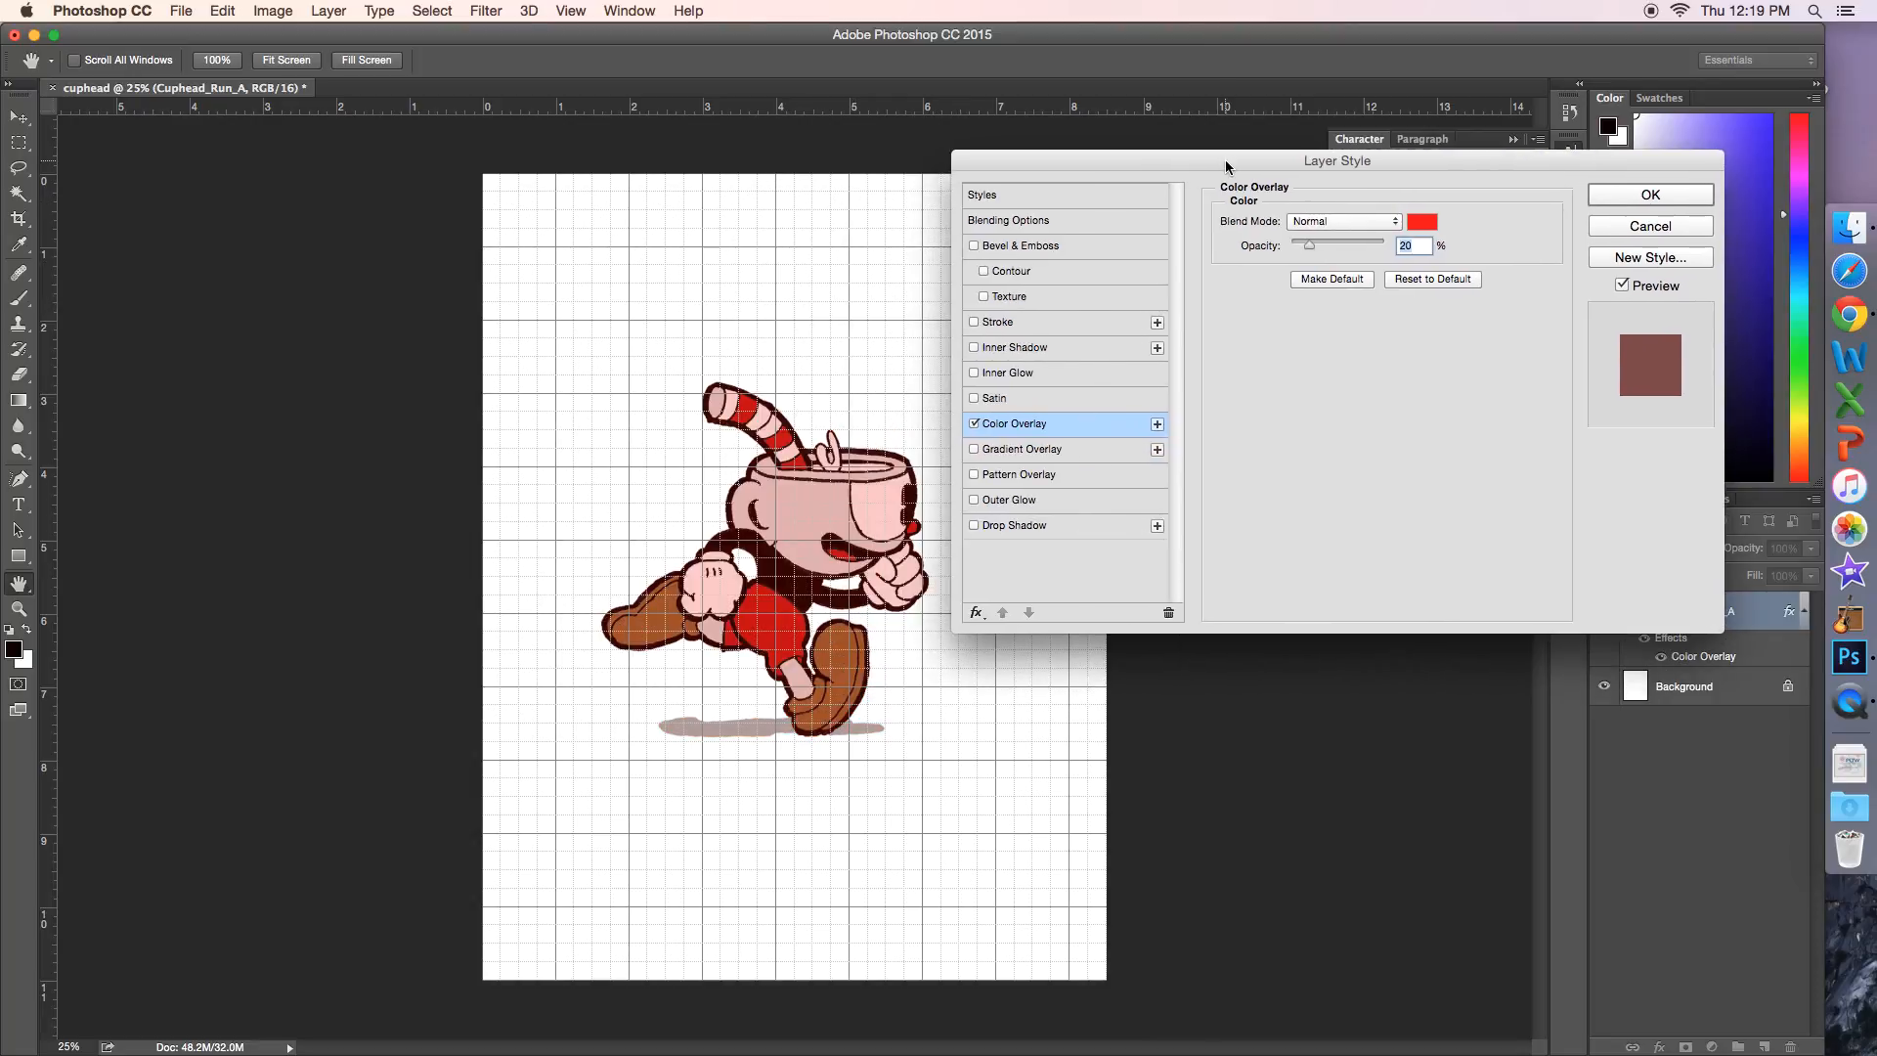
drag(1312, 252, 1421, 273)
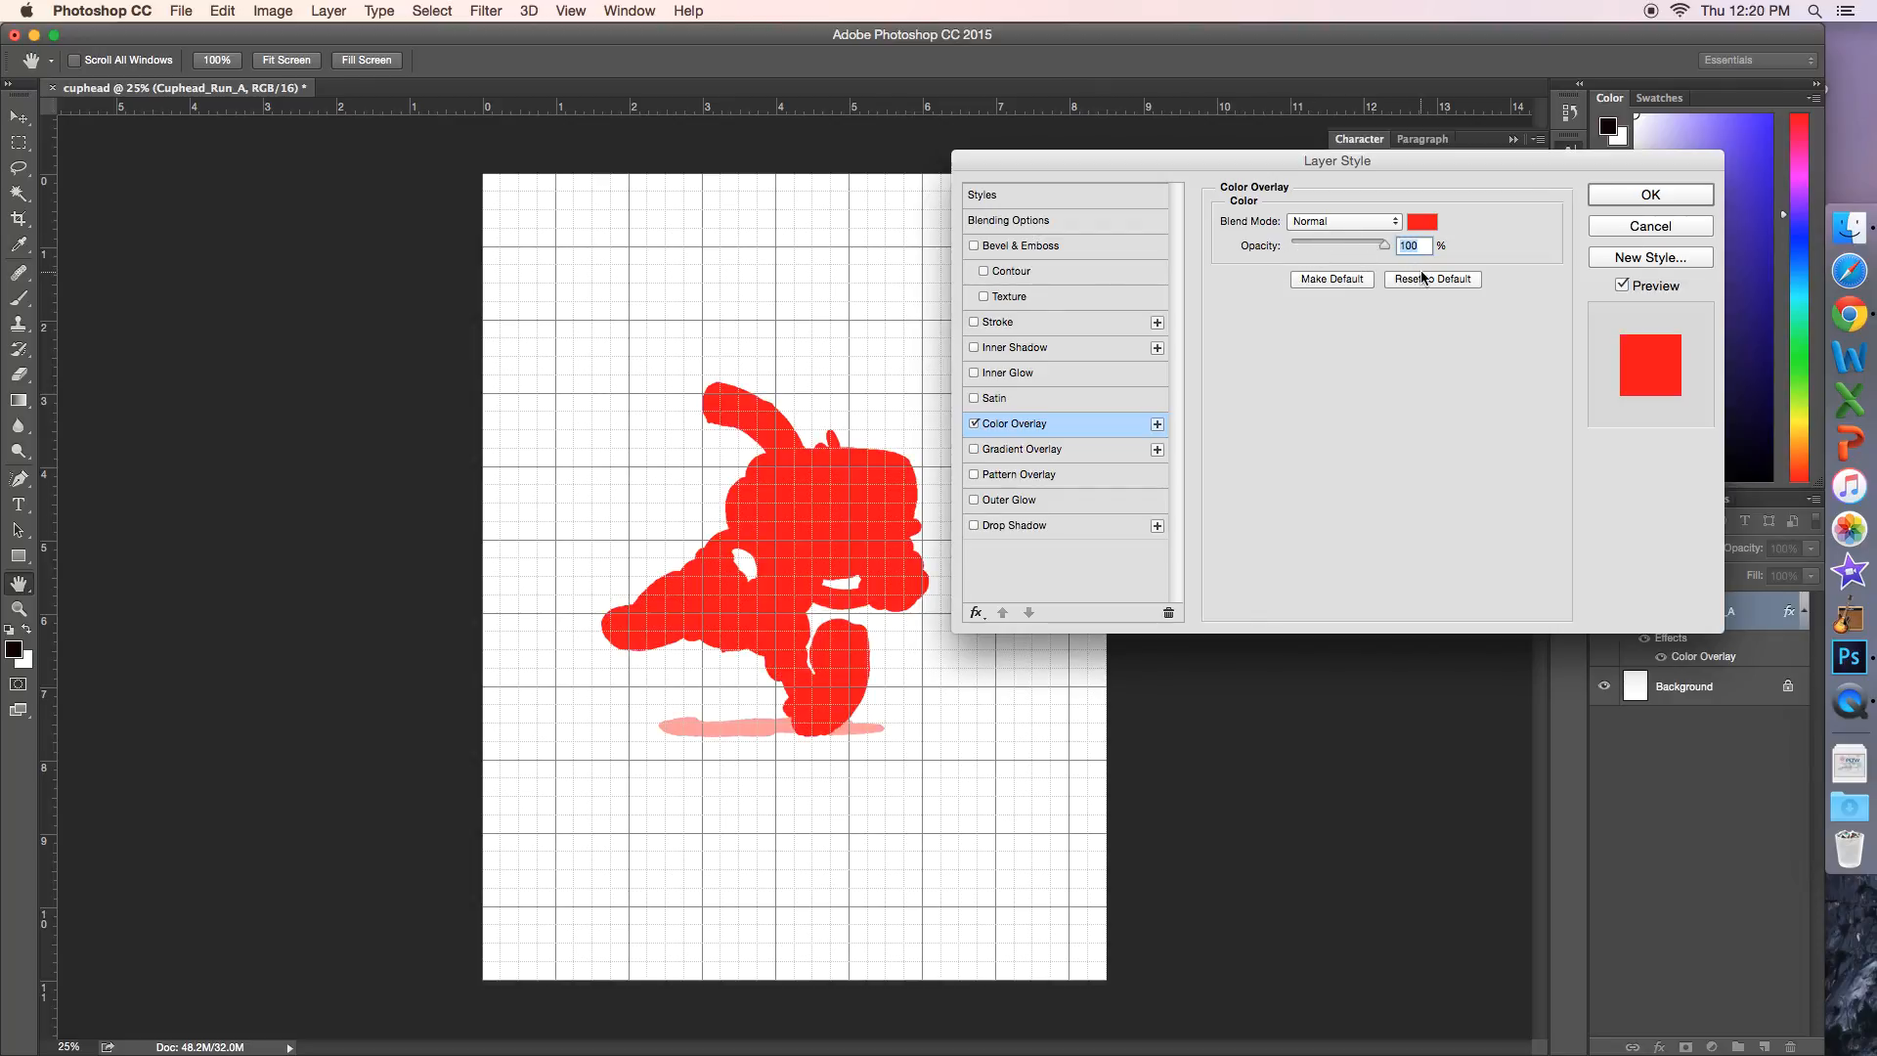
click(1657, 195)
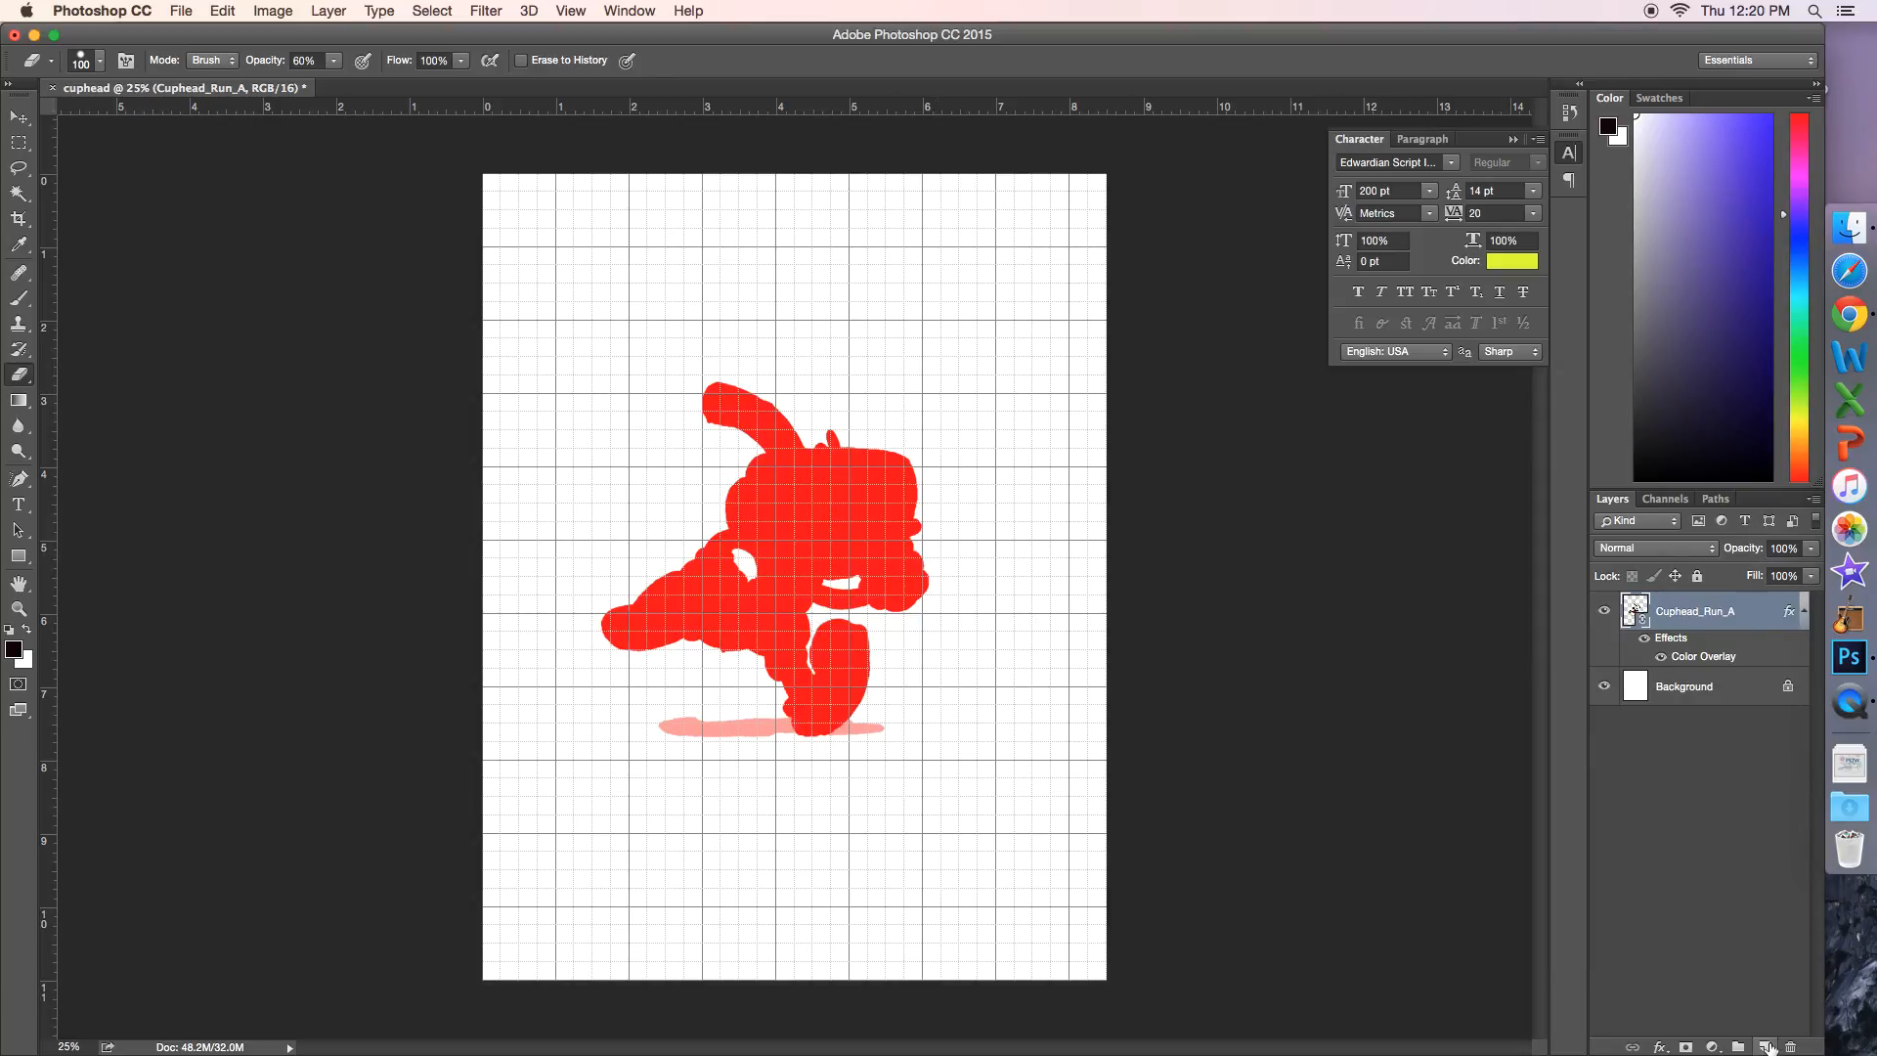
Step: Add a Drop Shadow effect to the Cuphead_Run_A layer with the Normal blend mode and a 155° angle
click(1662, 1048)
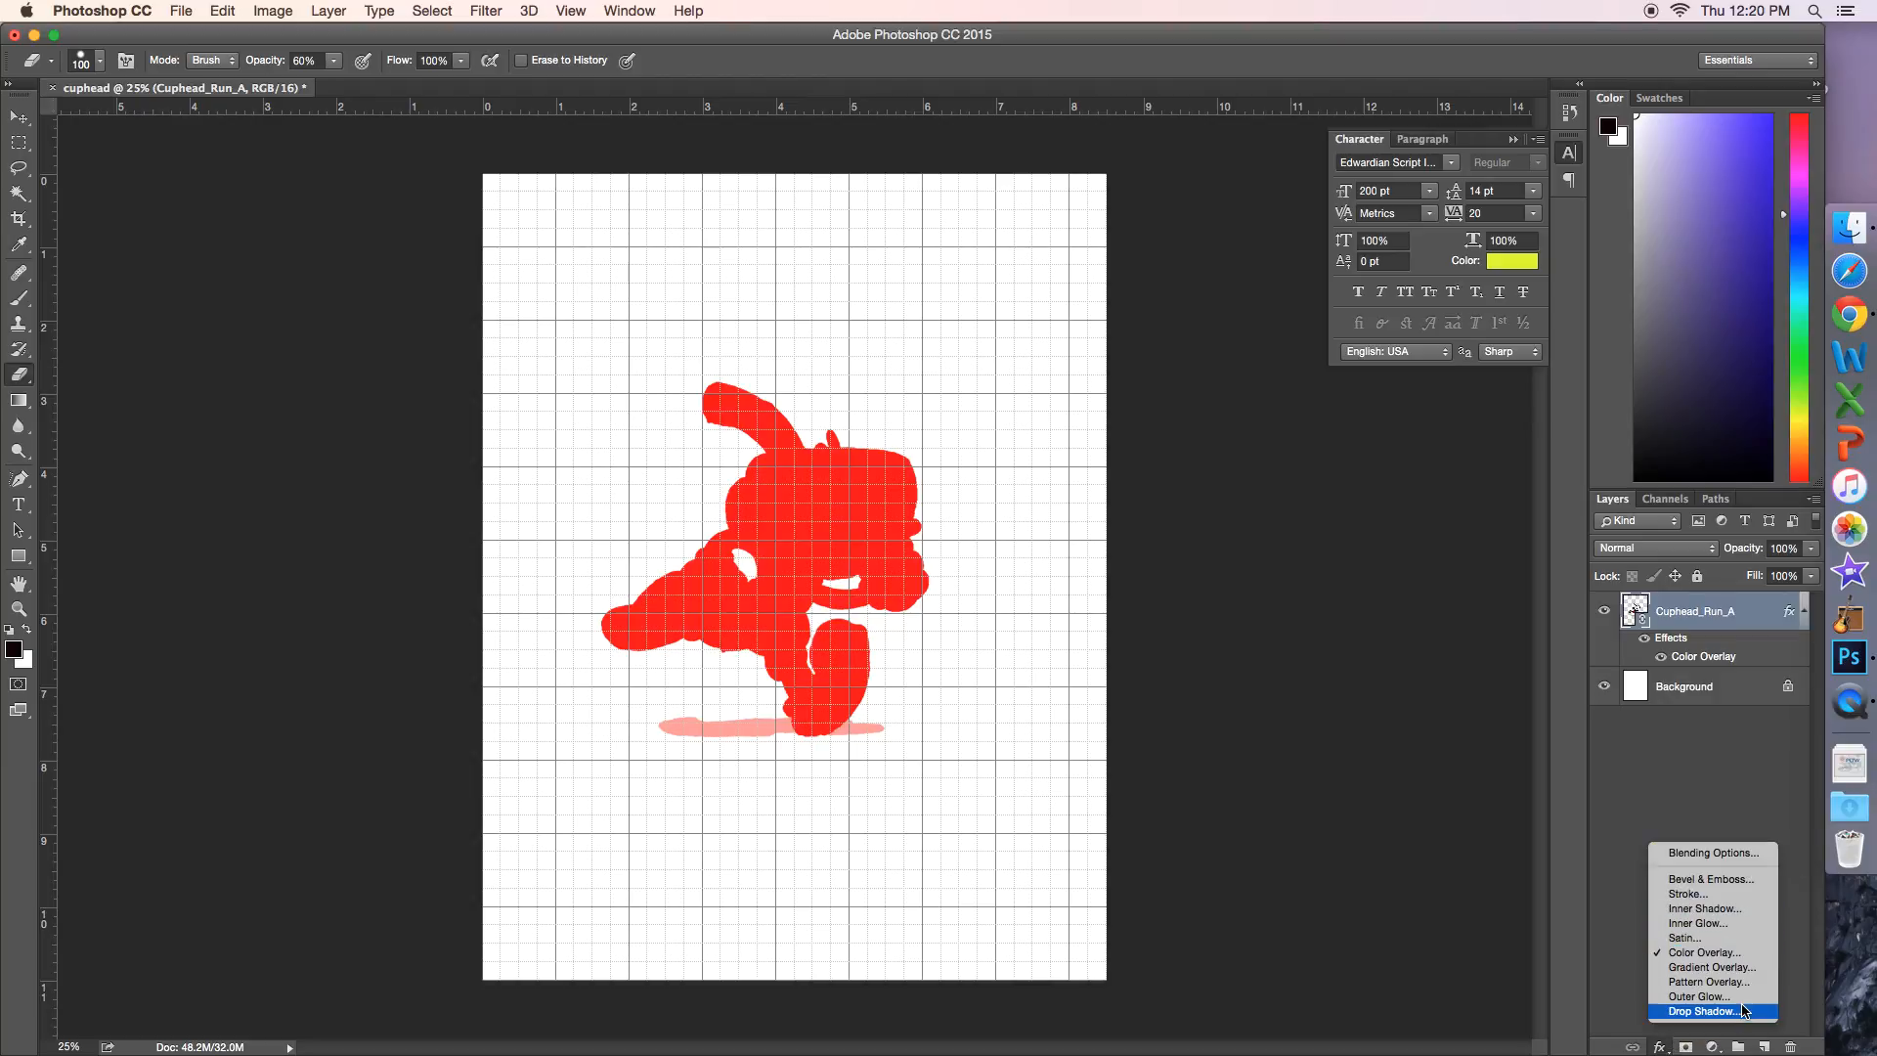
click(1745, 1011)
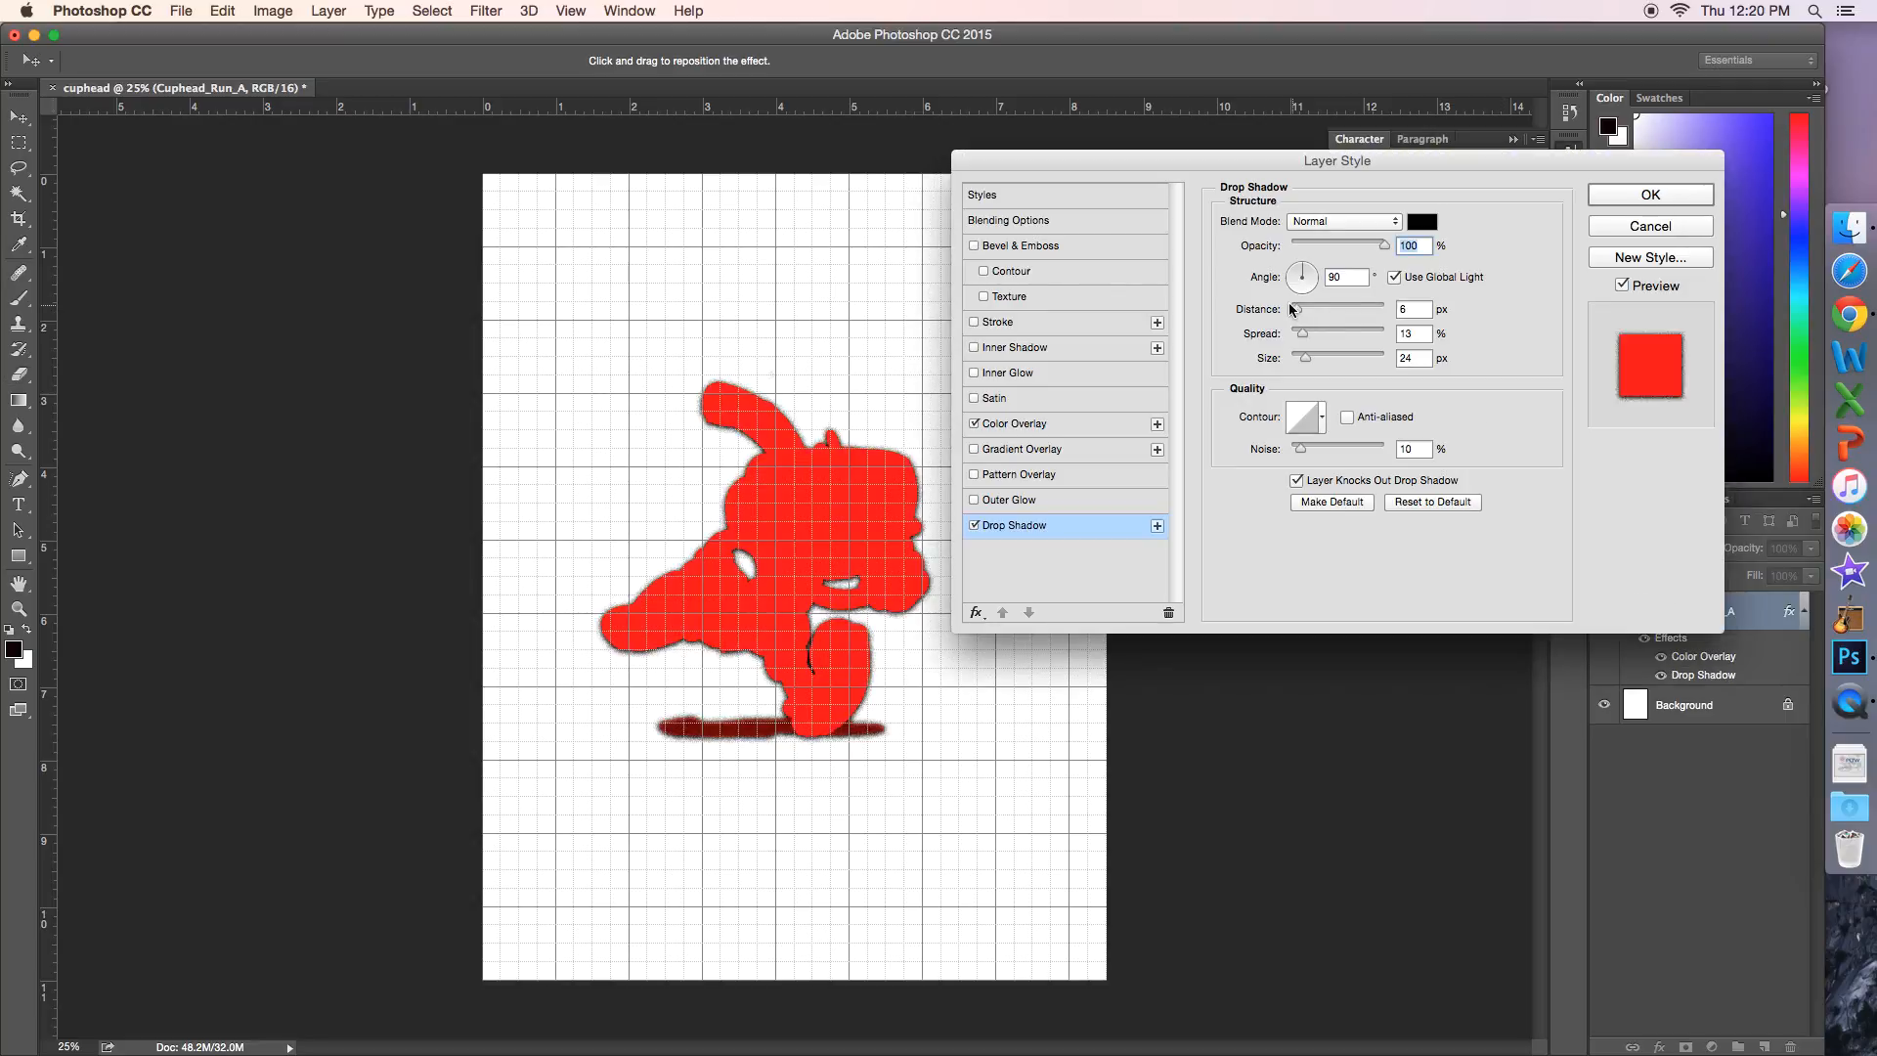
click(1374, 221)
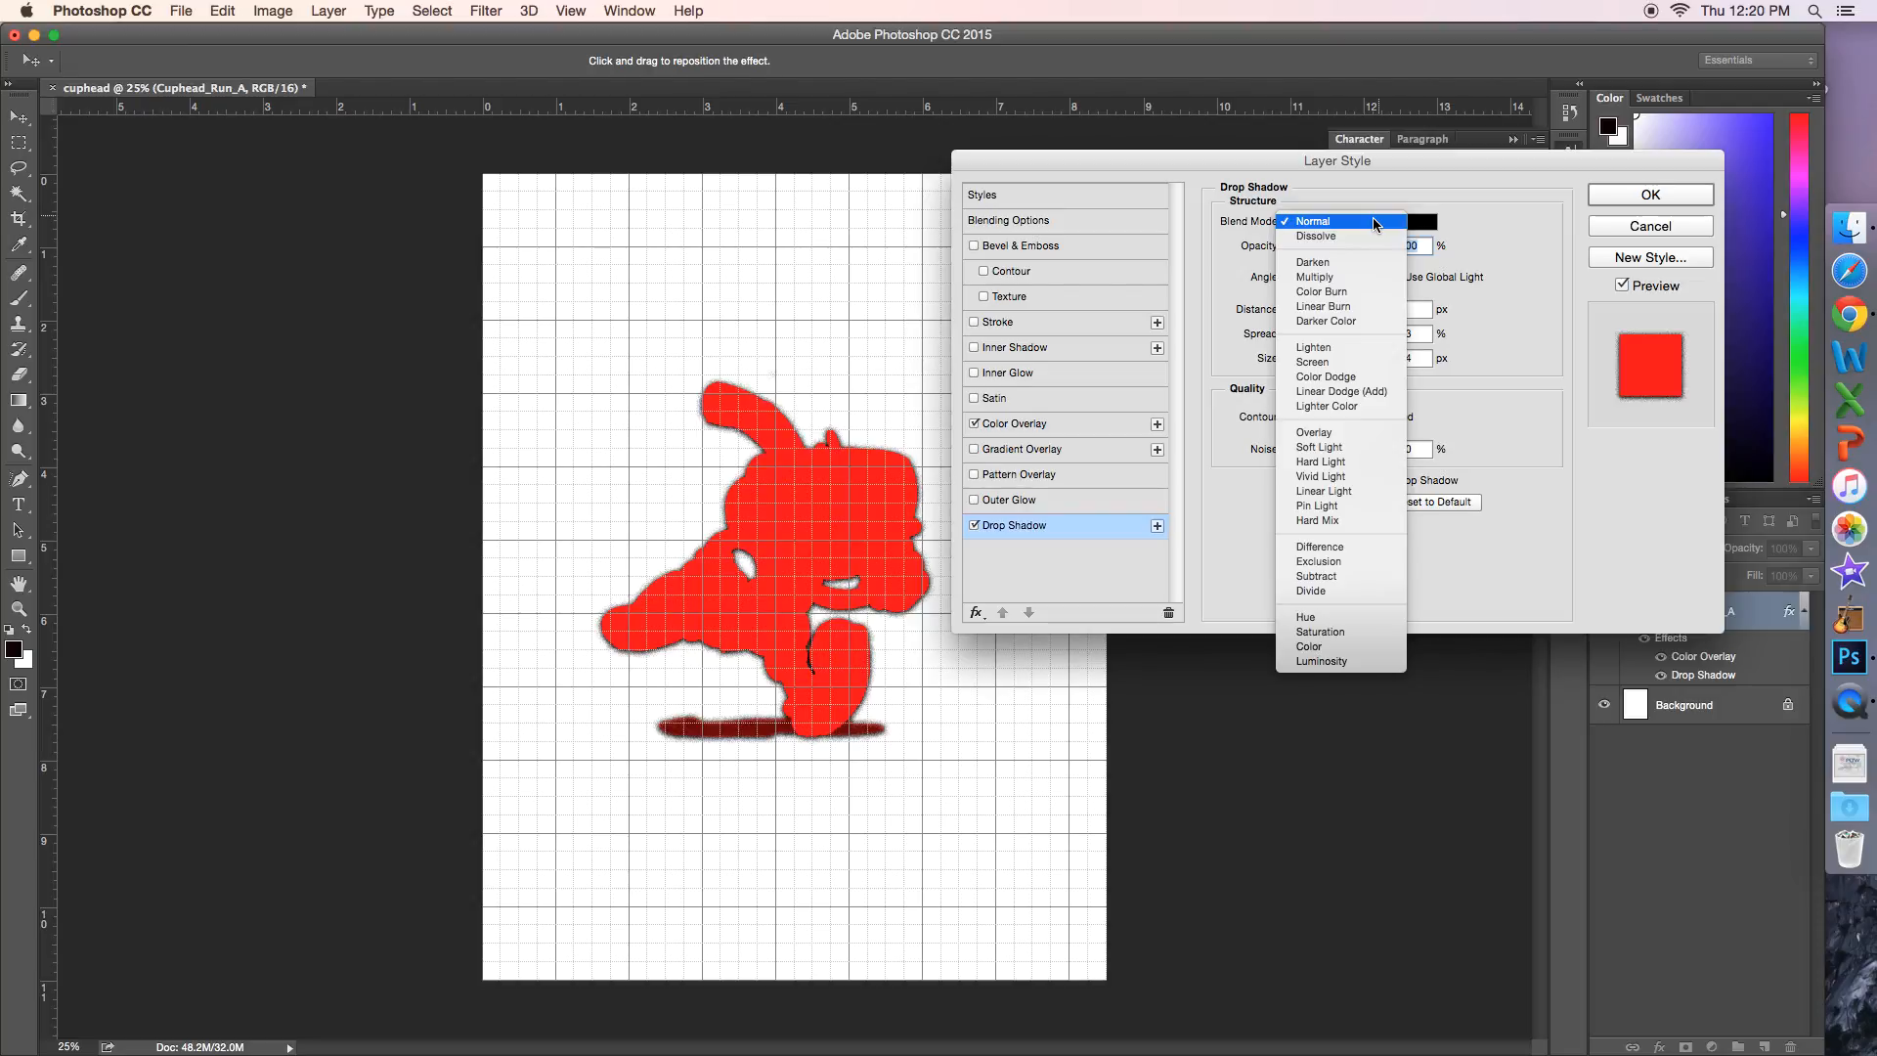
click(1374, 222)
mouse_move(1313, 266)
mouse_down()
mouse_move(1260, 284)
mouse_move(1287, 241)
mouse_up()
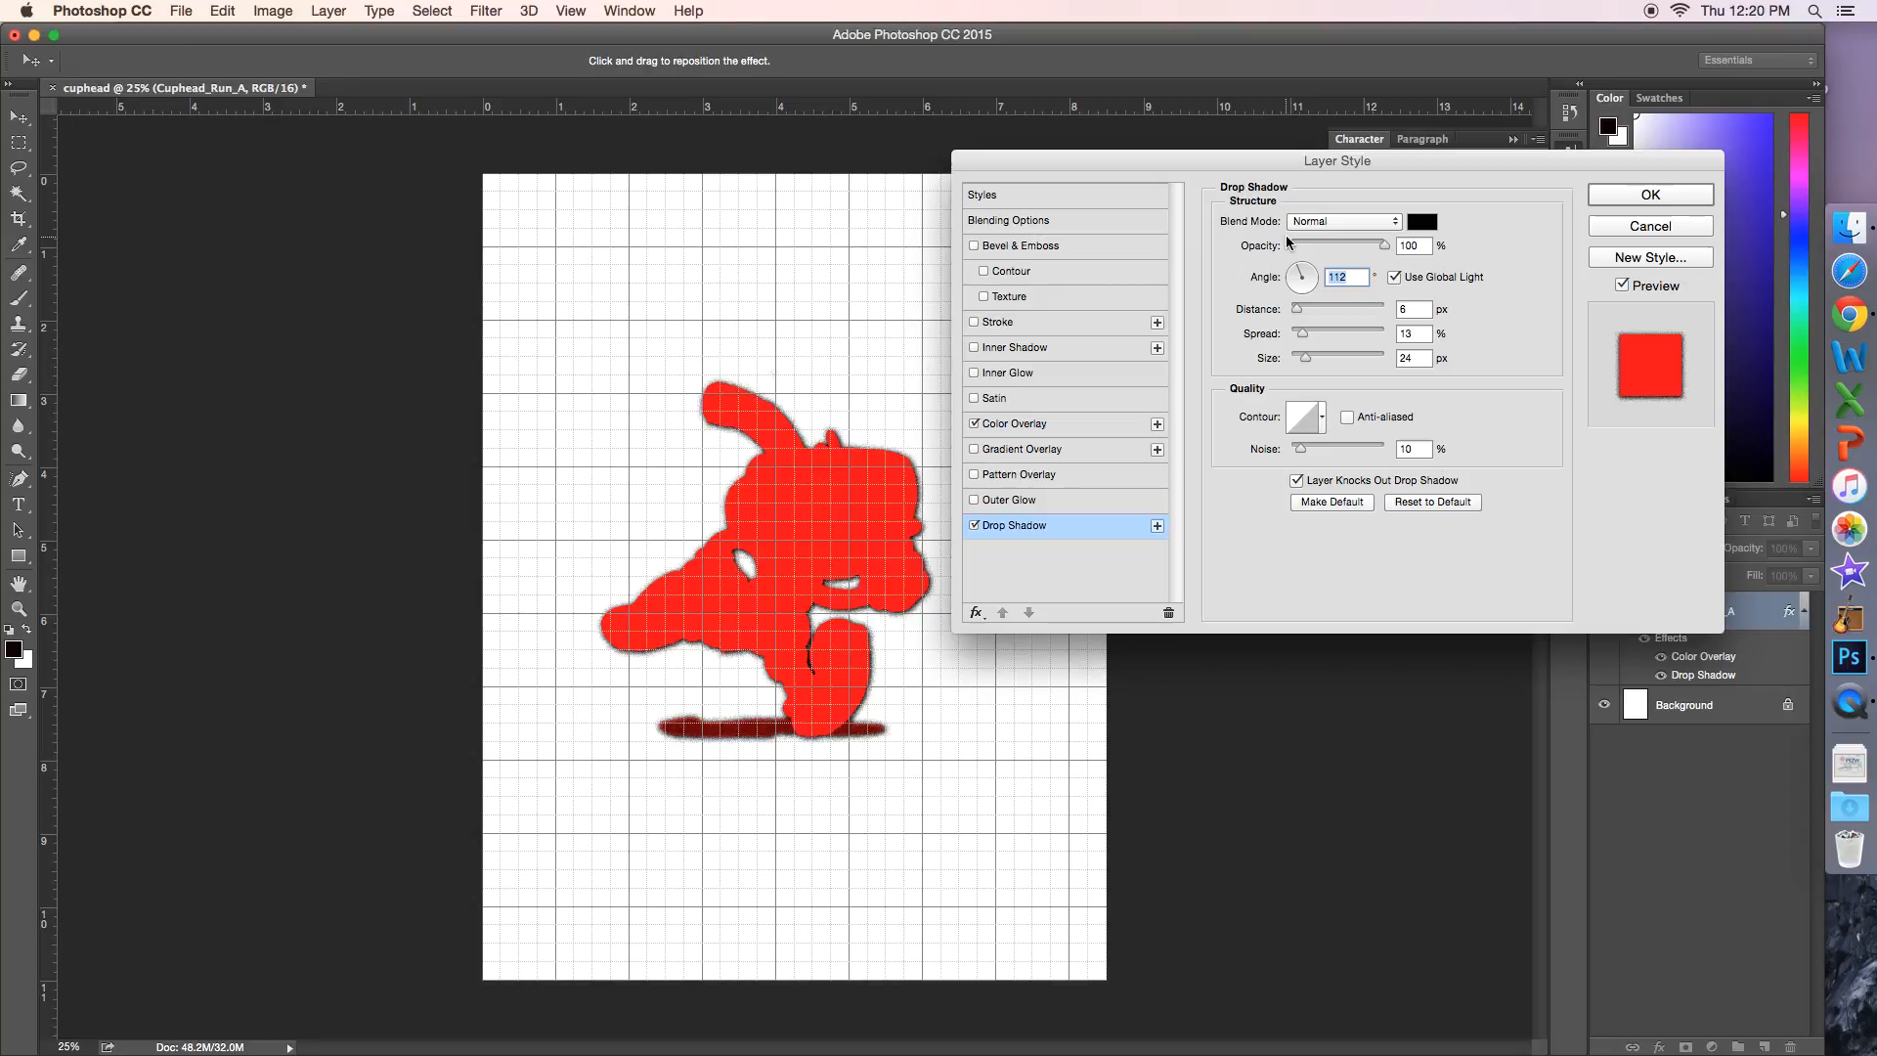
text(155)
Step: Set the drop shadow's distance to 50 px and spread to 65%, accepting the Linear contour
click(1308, 309)
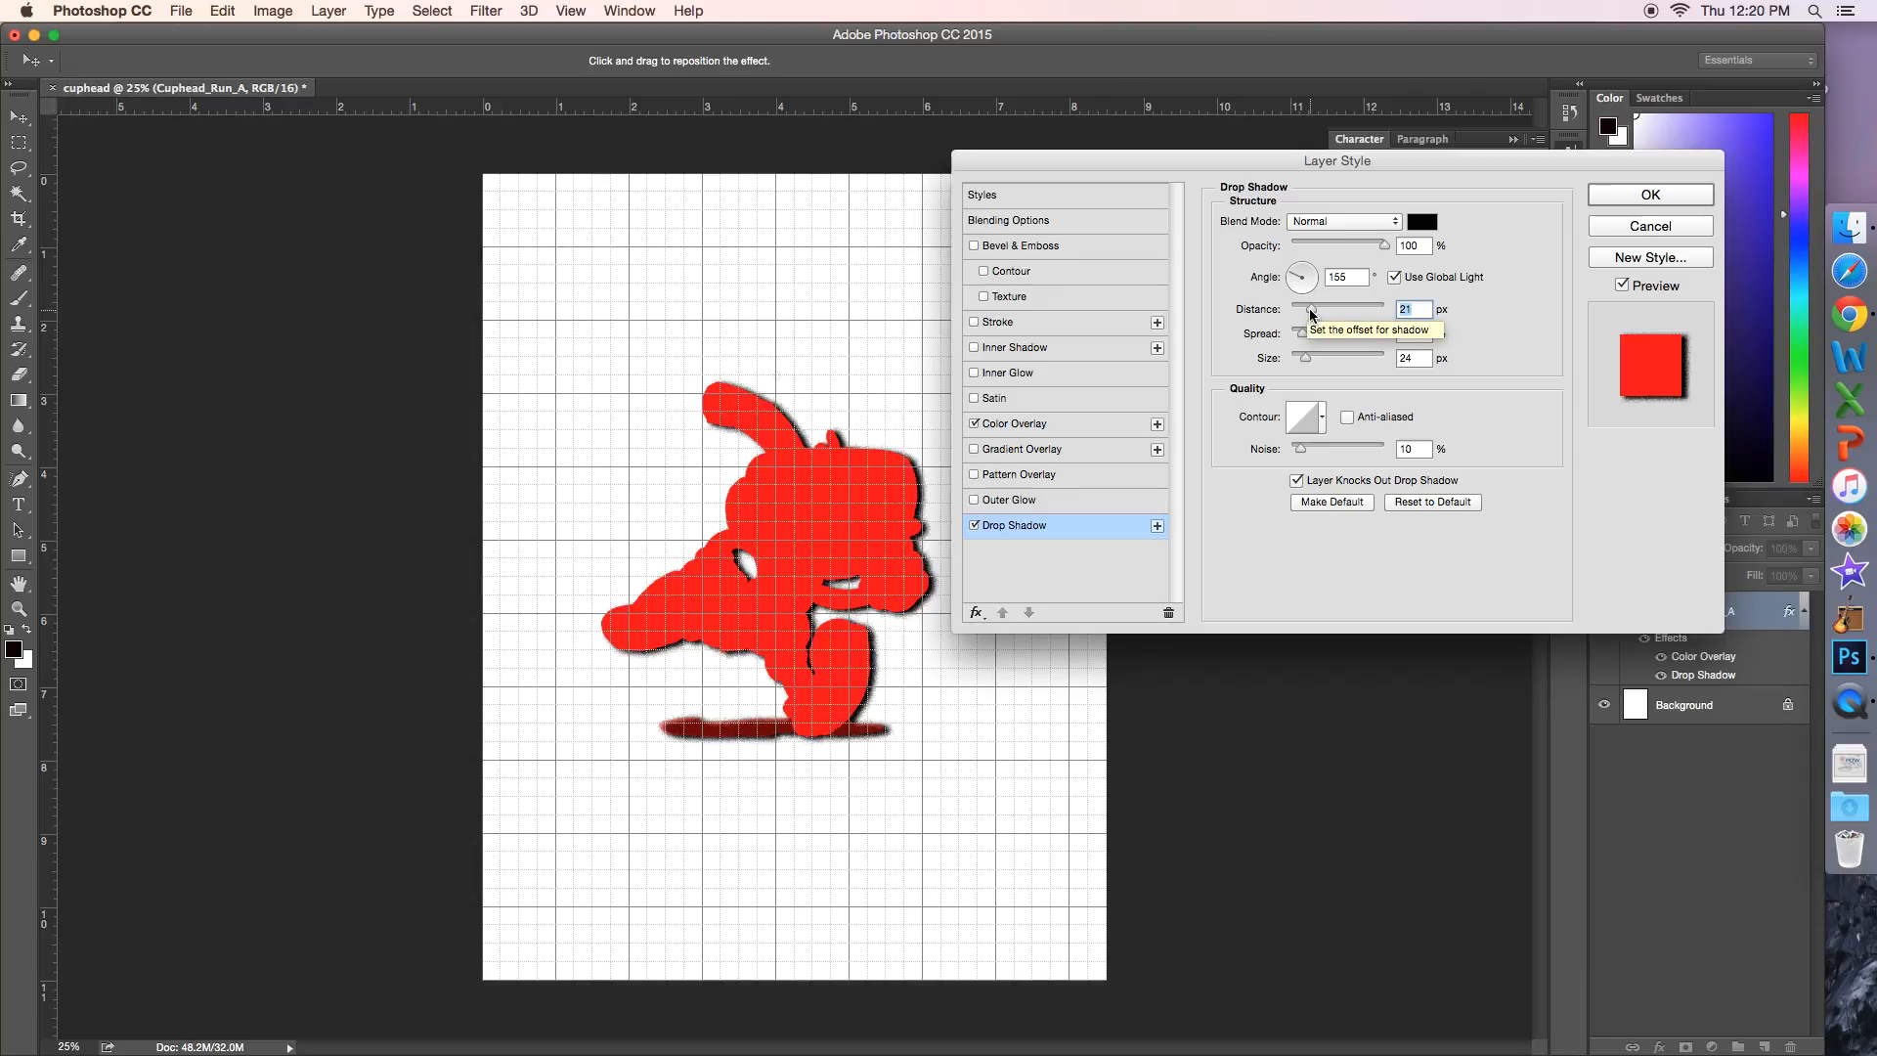
mouse_move(1310, 311)
mouse_down()
mouse_move(1398, 330)
mouse_move(1315, 330)
mouse_move(1388, 322)
mouse_move(1339, 319)
mouse_up()
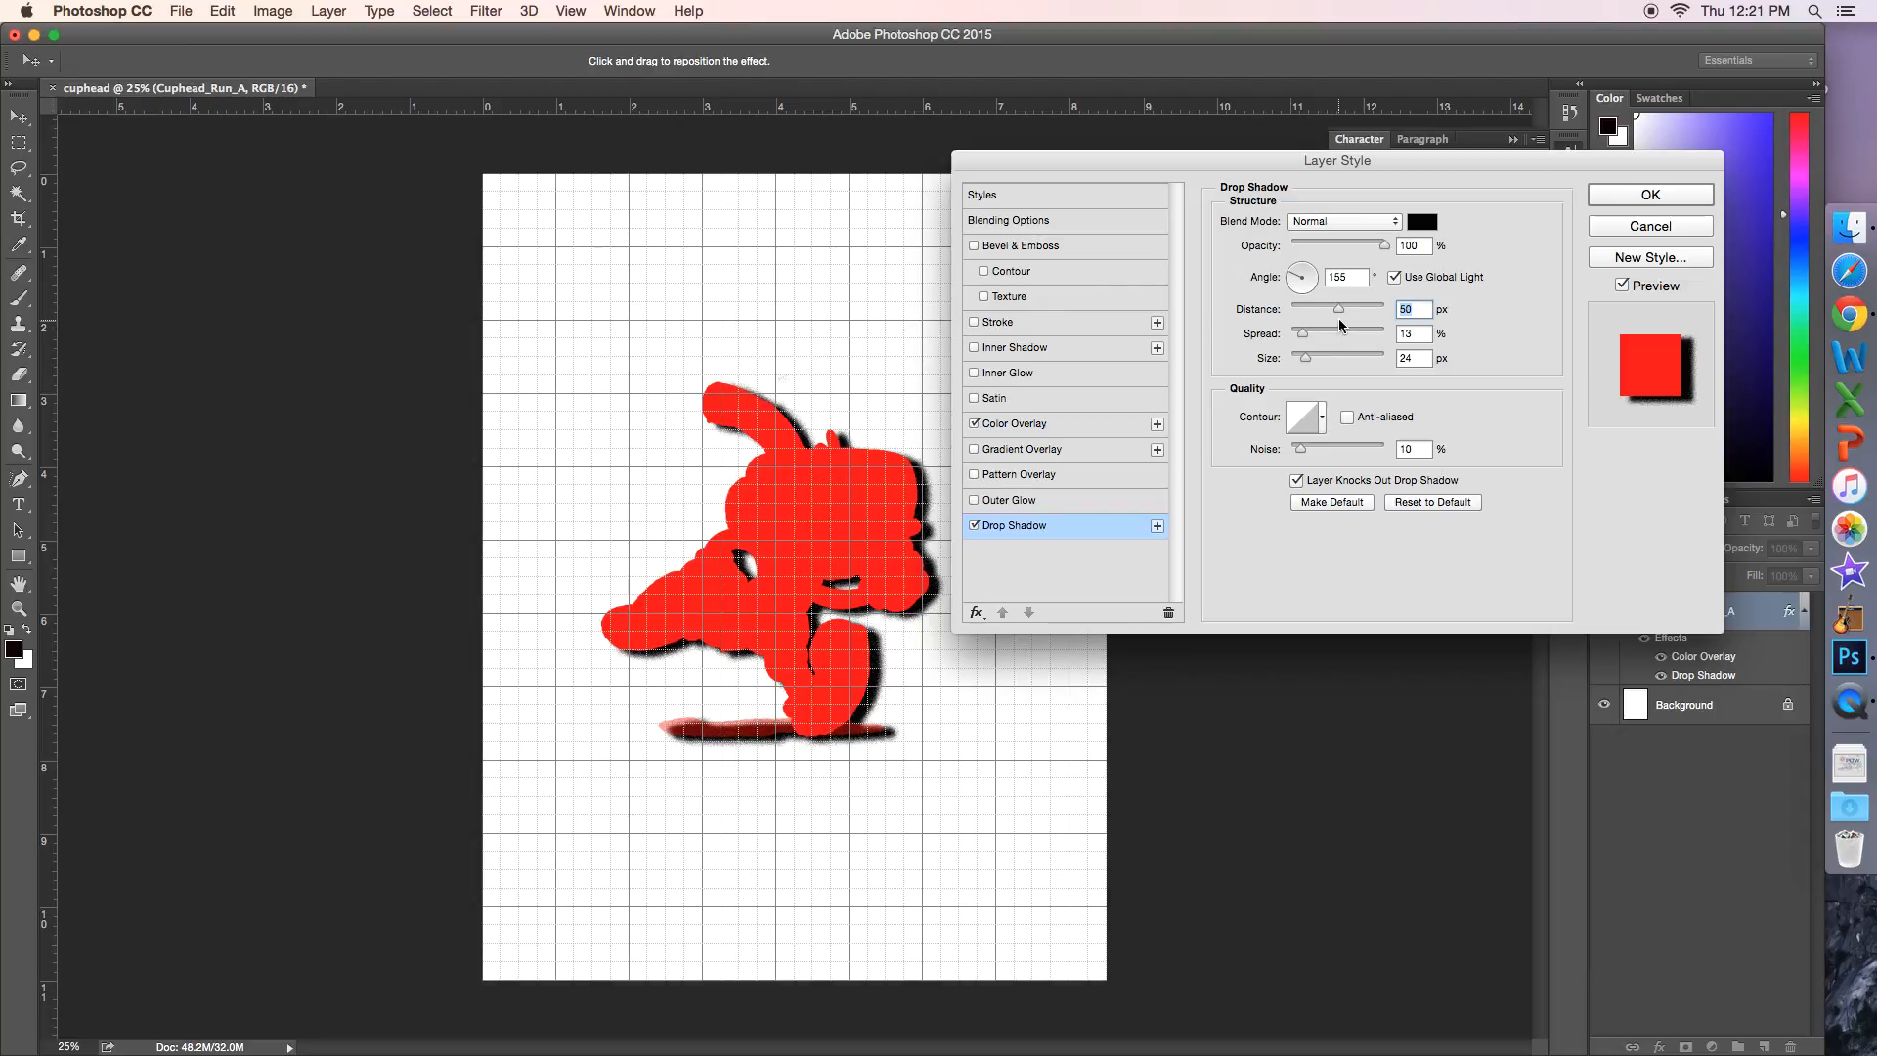
mouse_move(1302, 332)
mouse_down()
mouse_move(1392, 336)
mouse_move(1287, 332)
mouse_move(1382, 337)
mouse_move(1265, 367)
mouse_move(1324, 364)
mouse_move(1306, 362)
mouse_up()
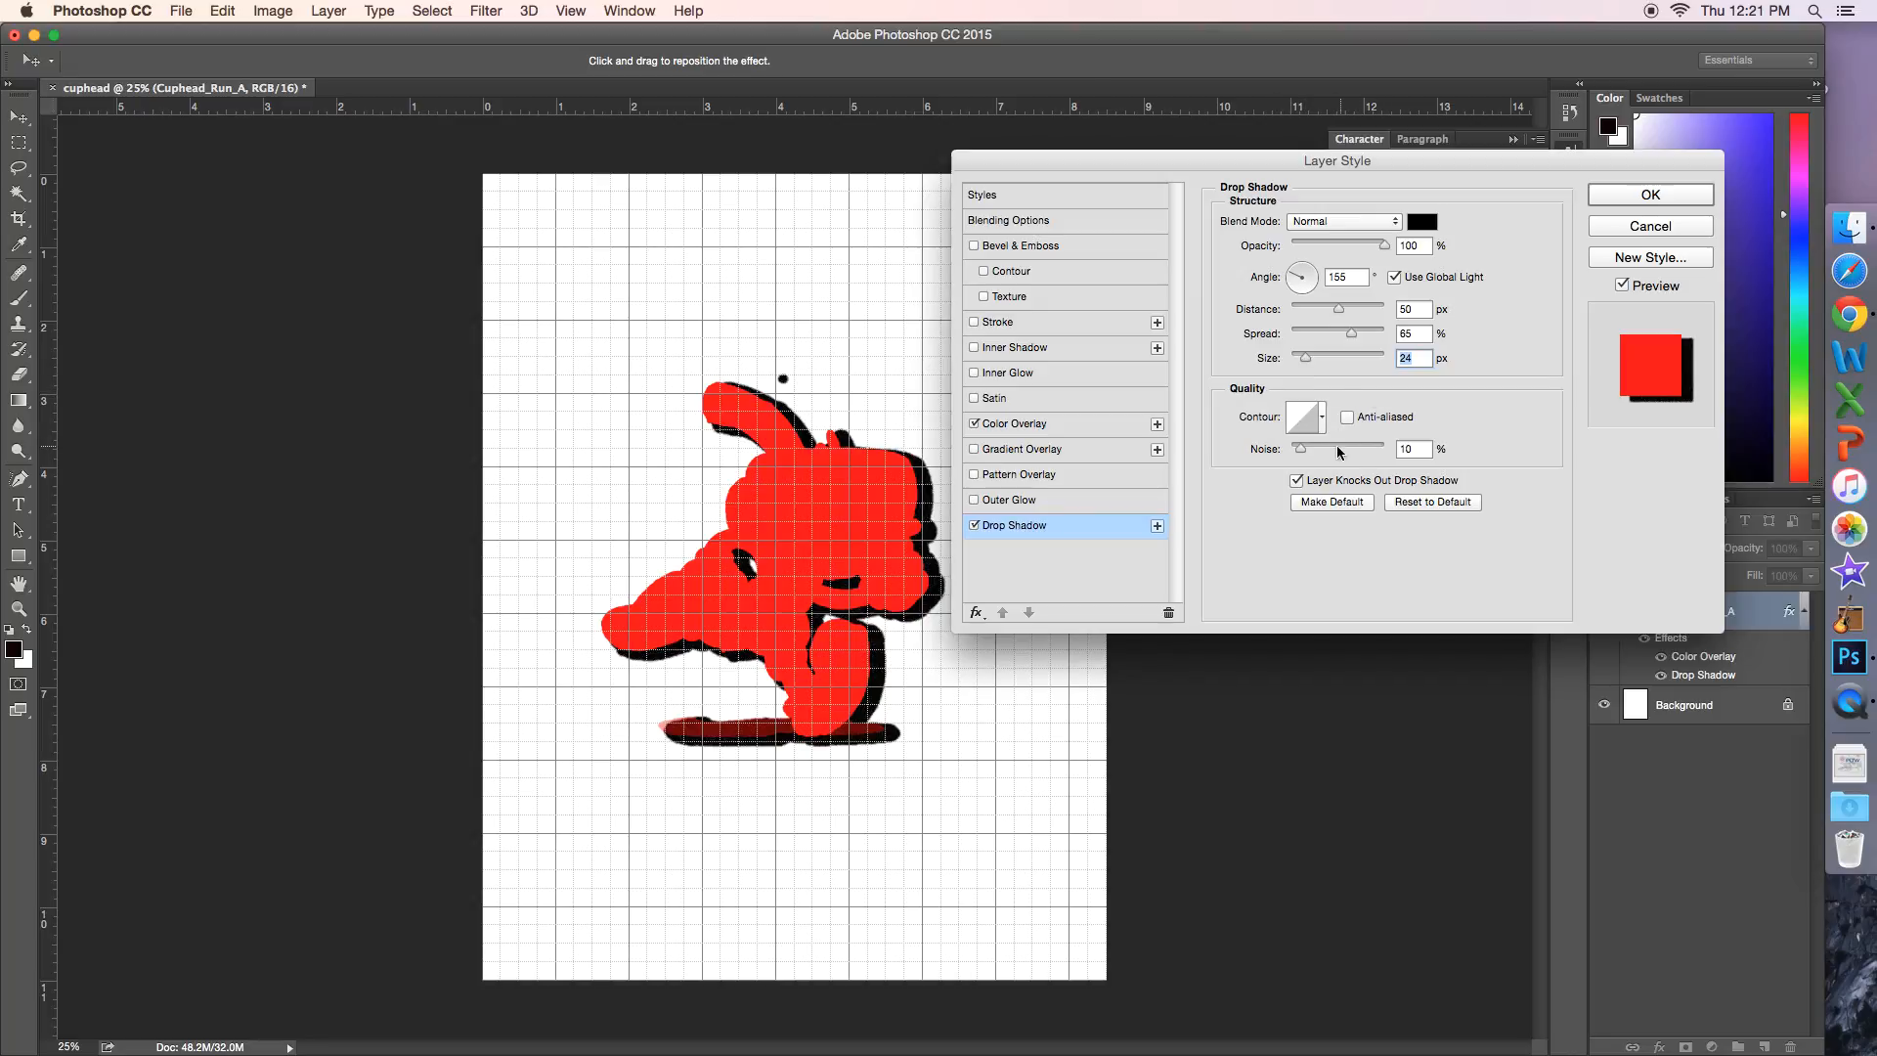
click(1308, 423)
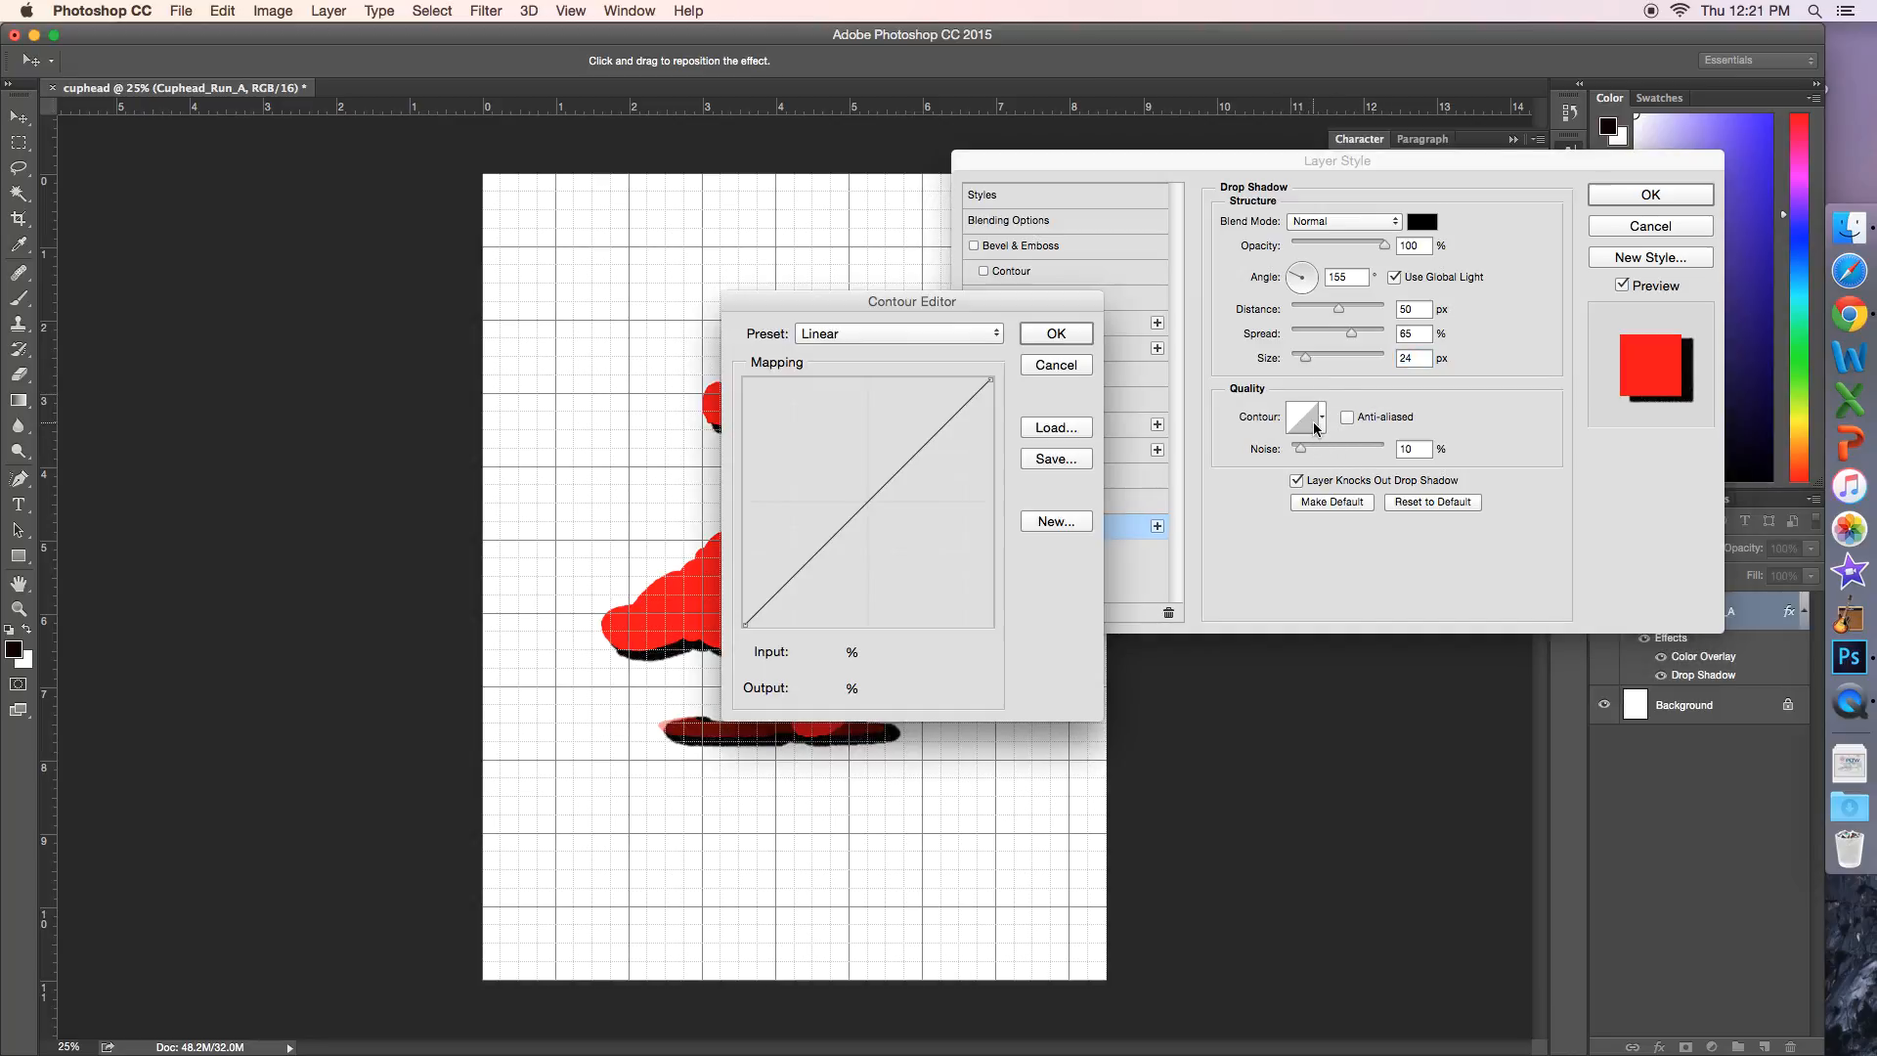
click(1056, 337)
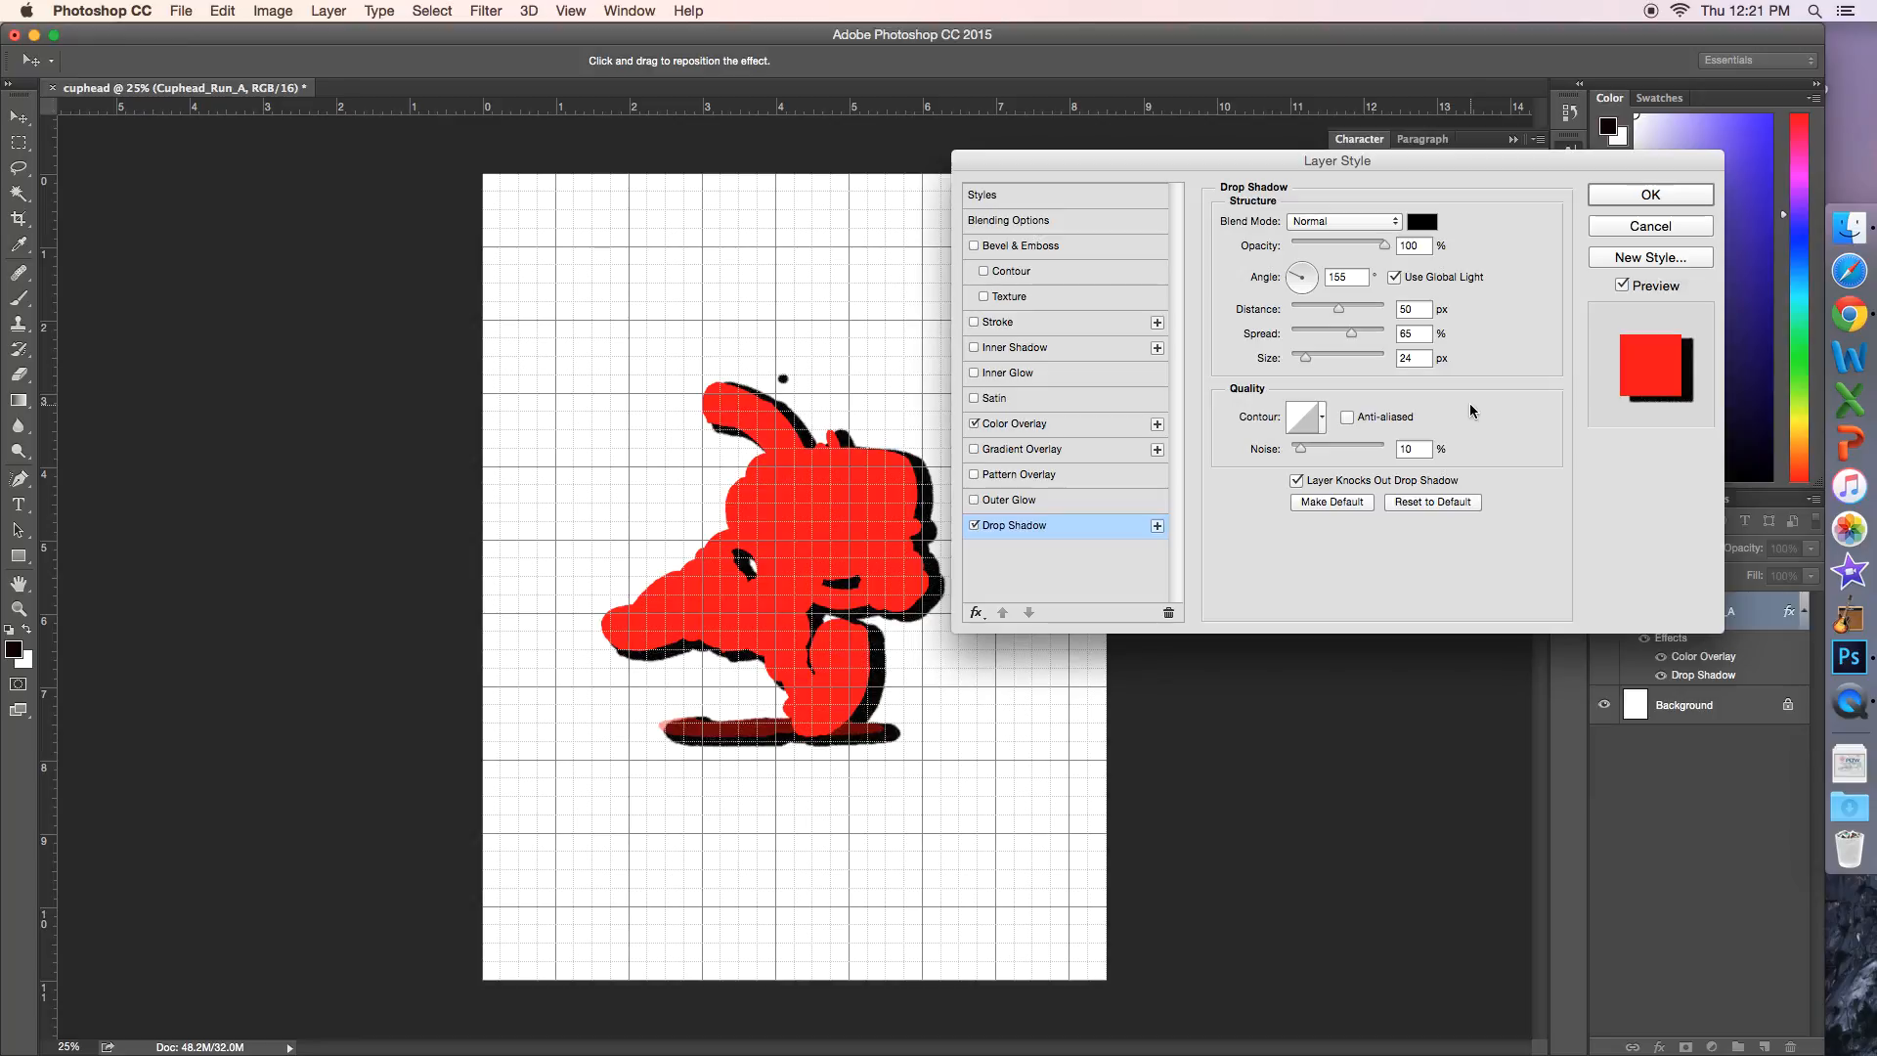
Step: Change the drop shadow's color to a muted reddish gray and apply the layer style
click(1437, 221)
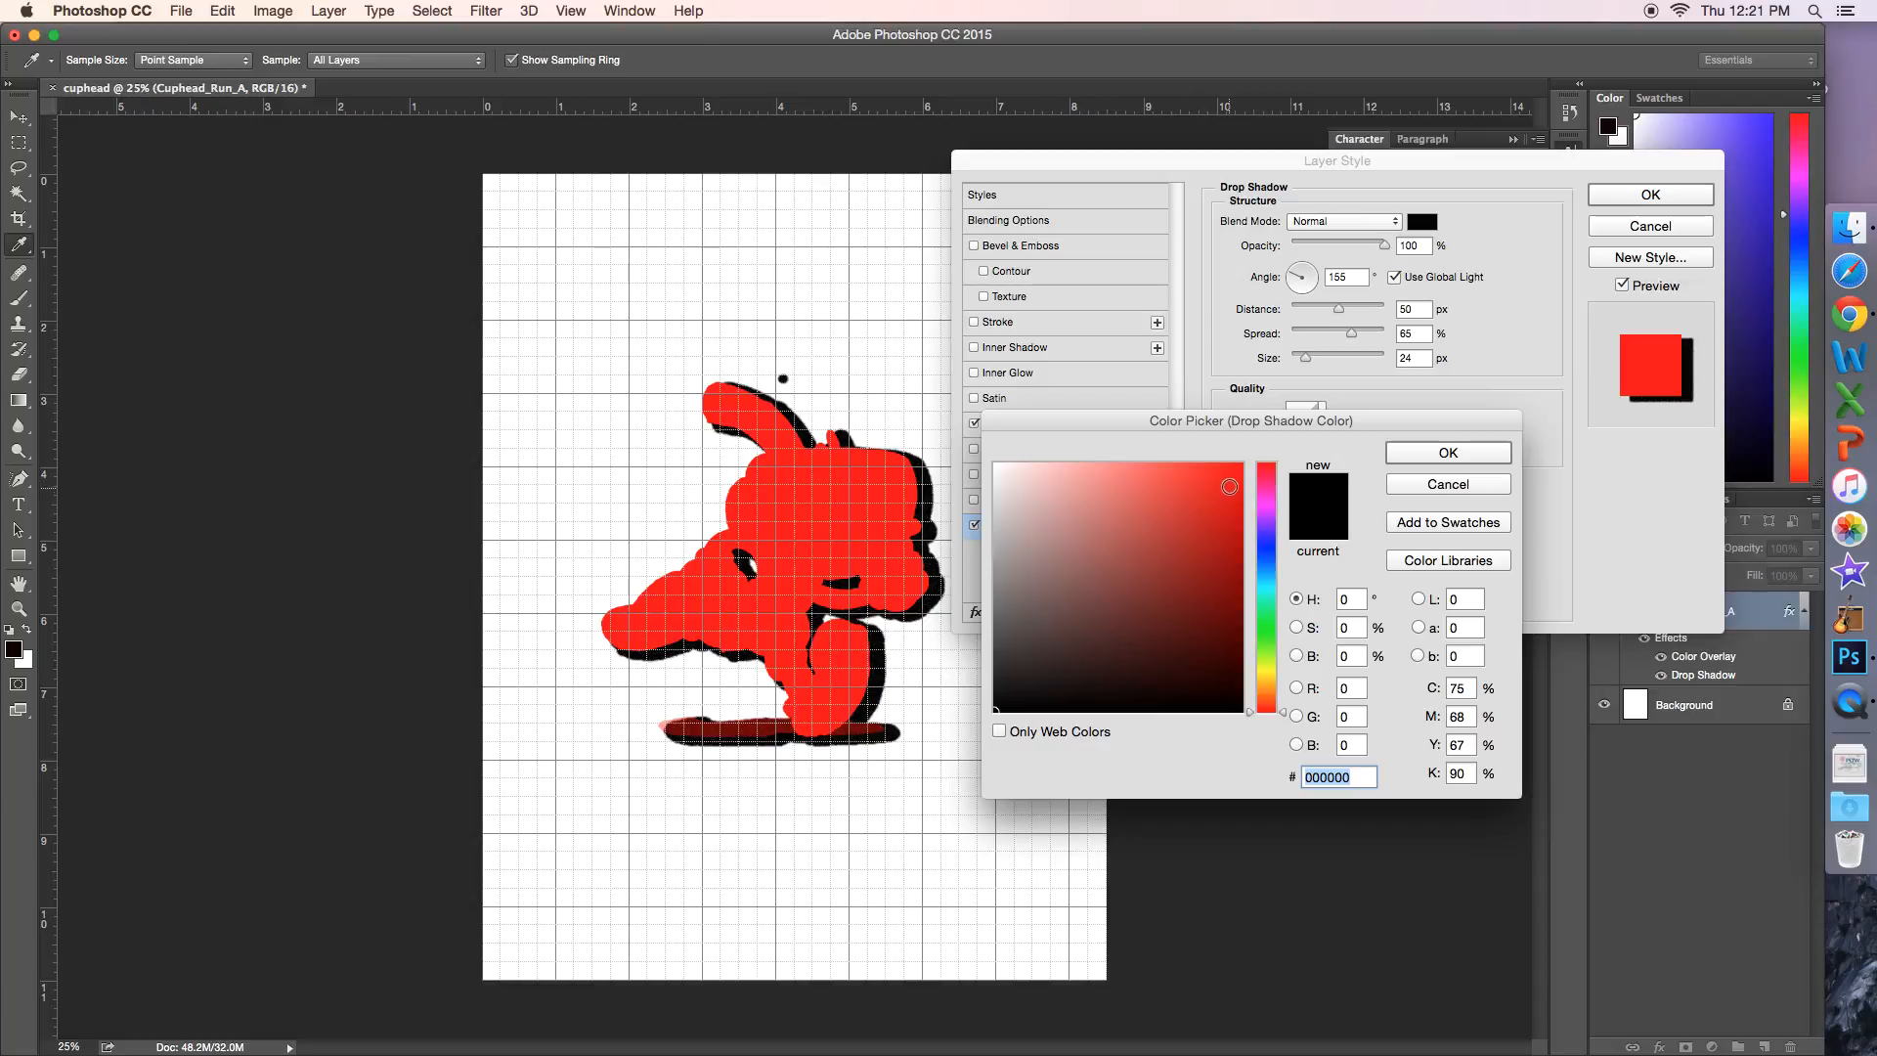
drag(1208, 510, 1241, 422)
drag(1193, 495, 983, 737)
drag(1034, 679, 1068, 590)
click(1461, 454)
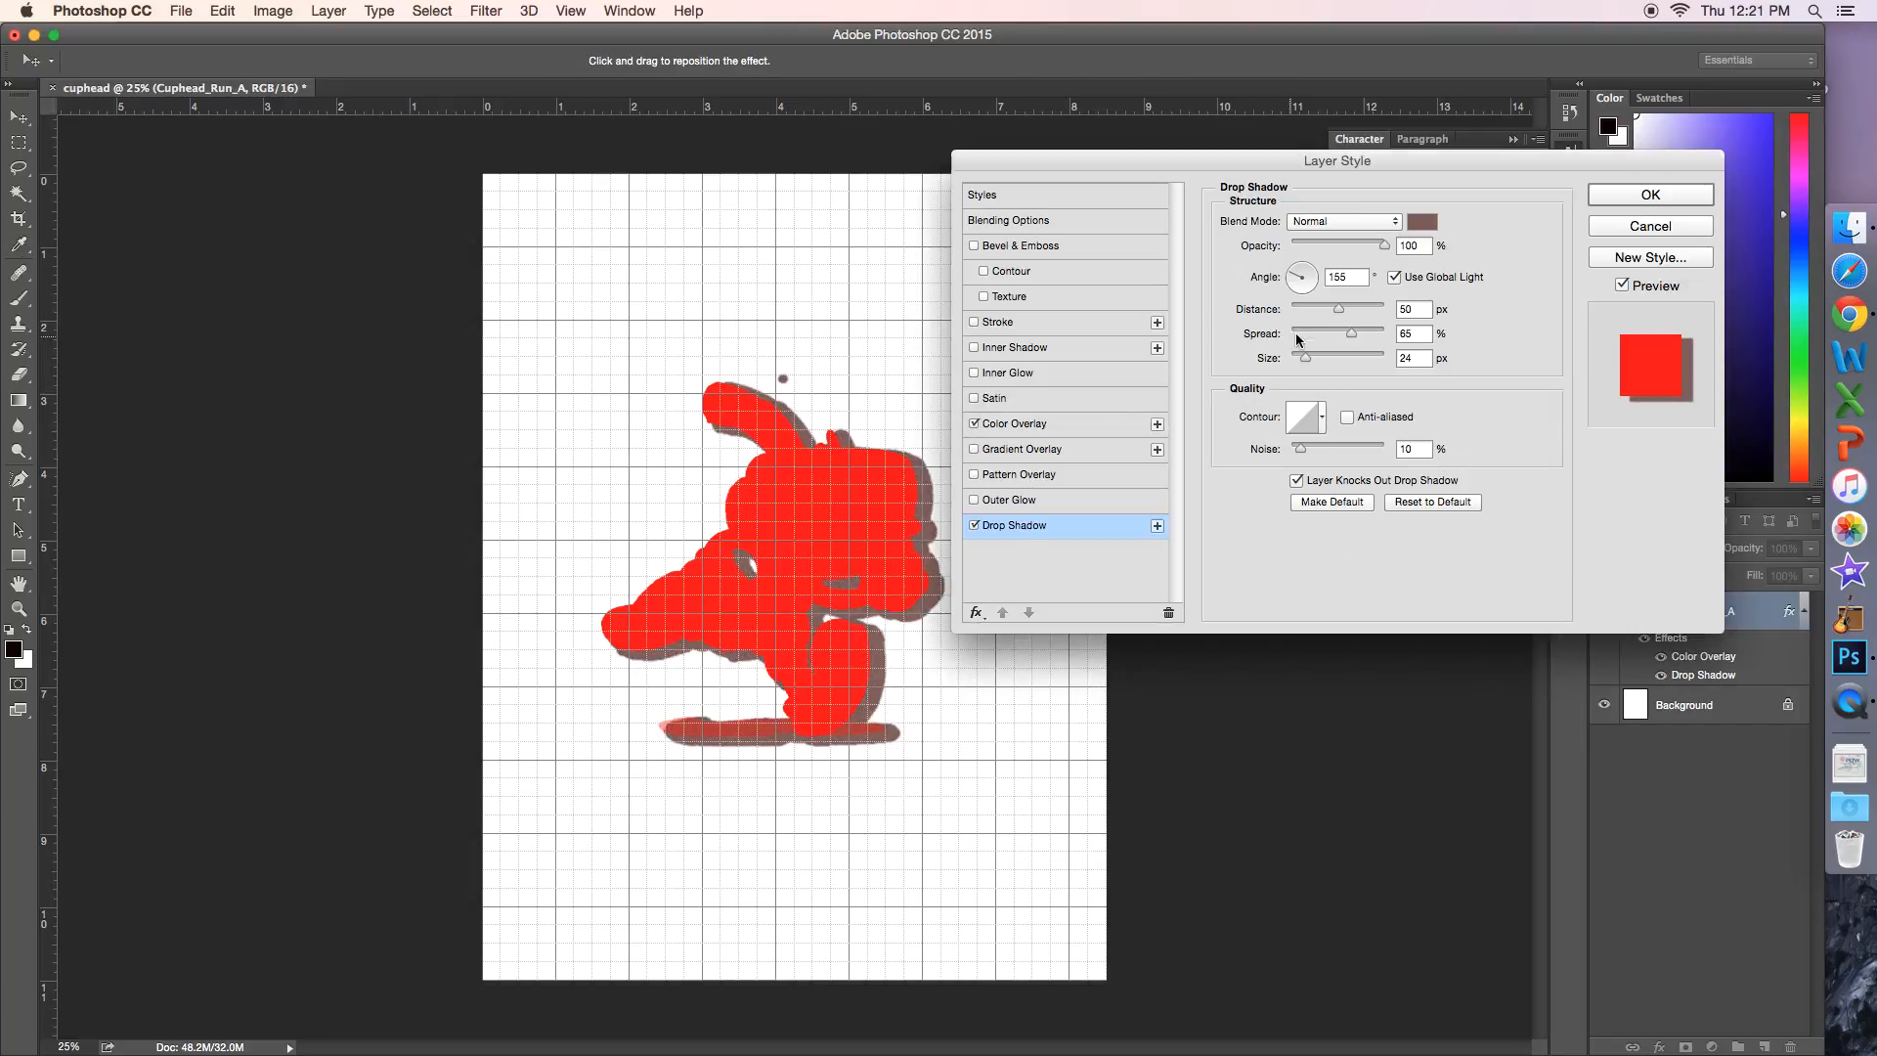
click(1650, 194)
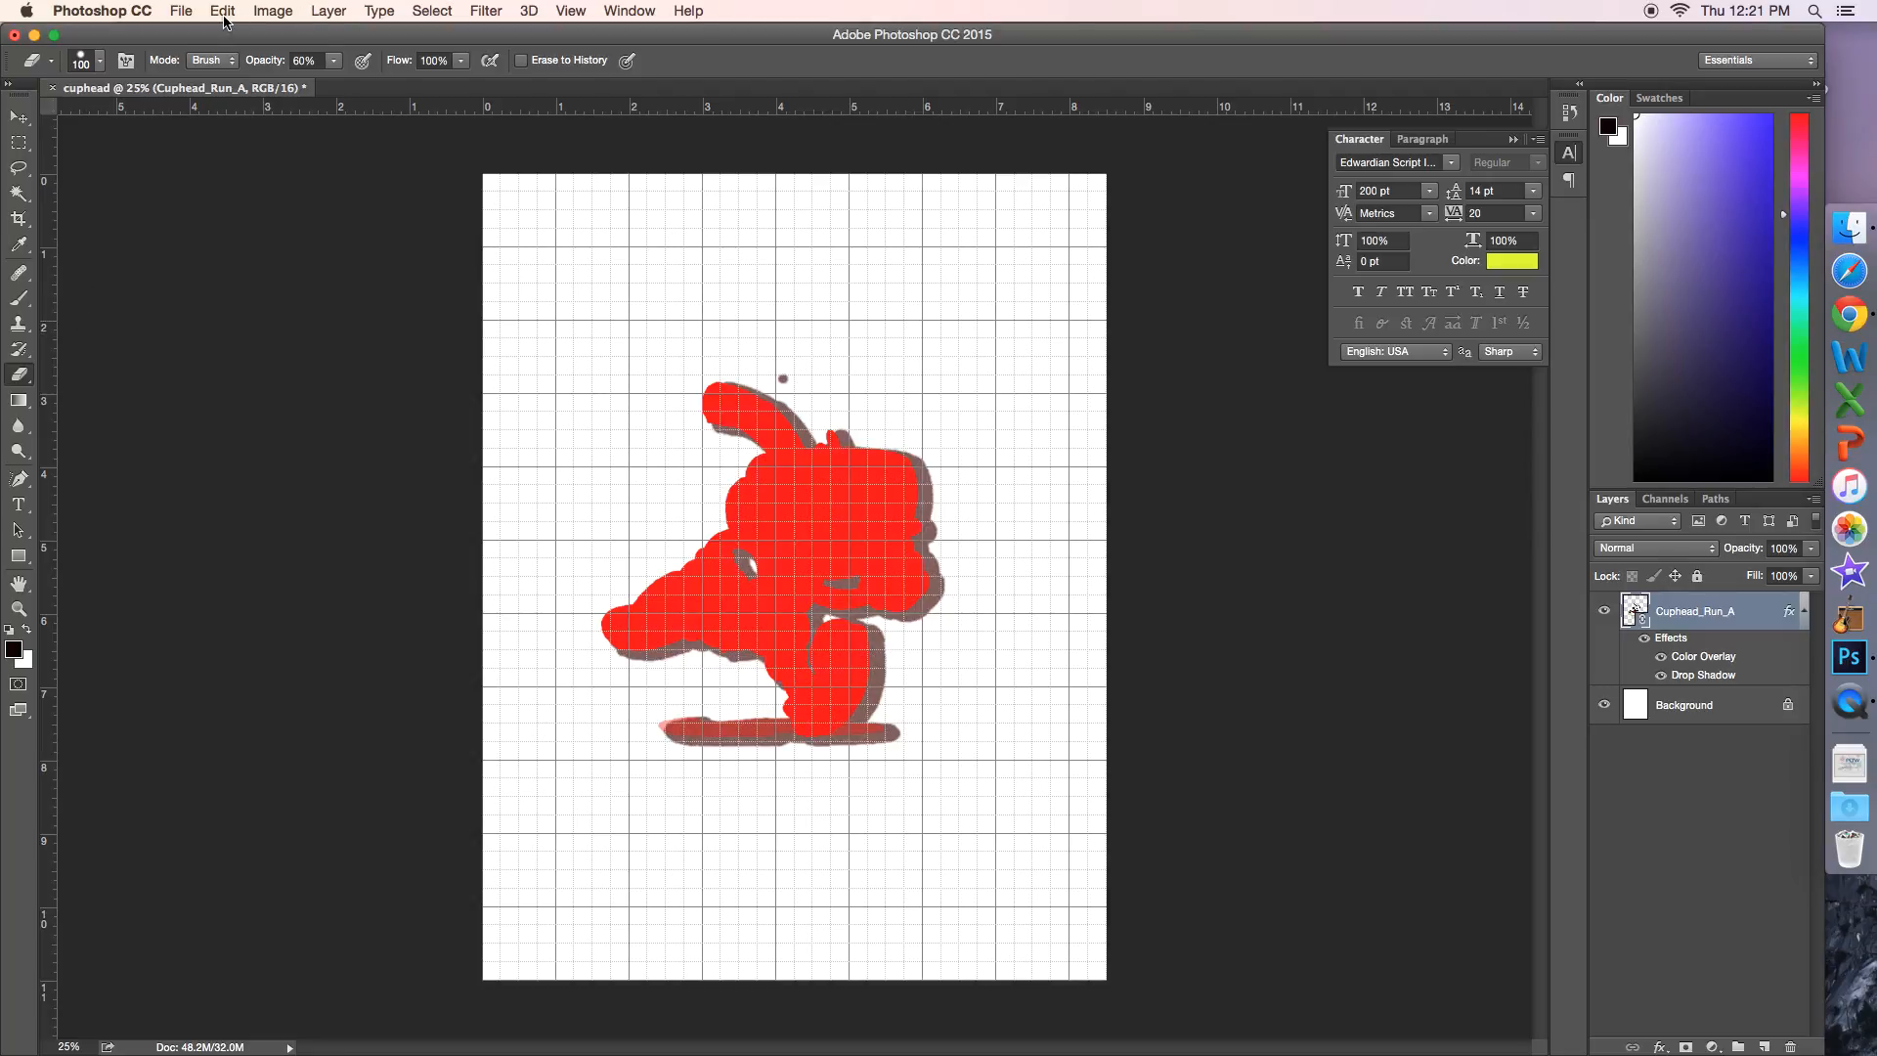
click(181, 12)
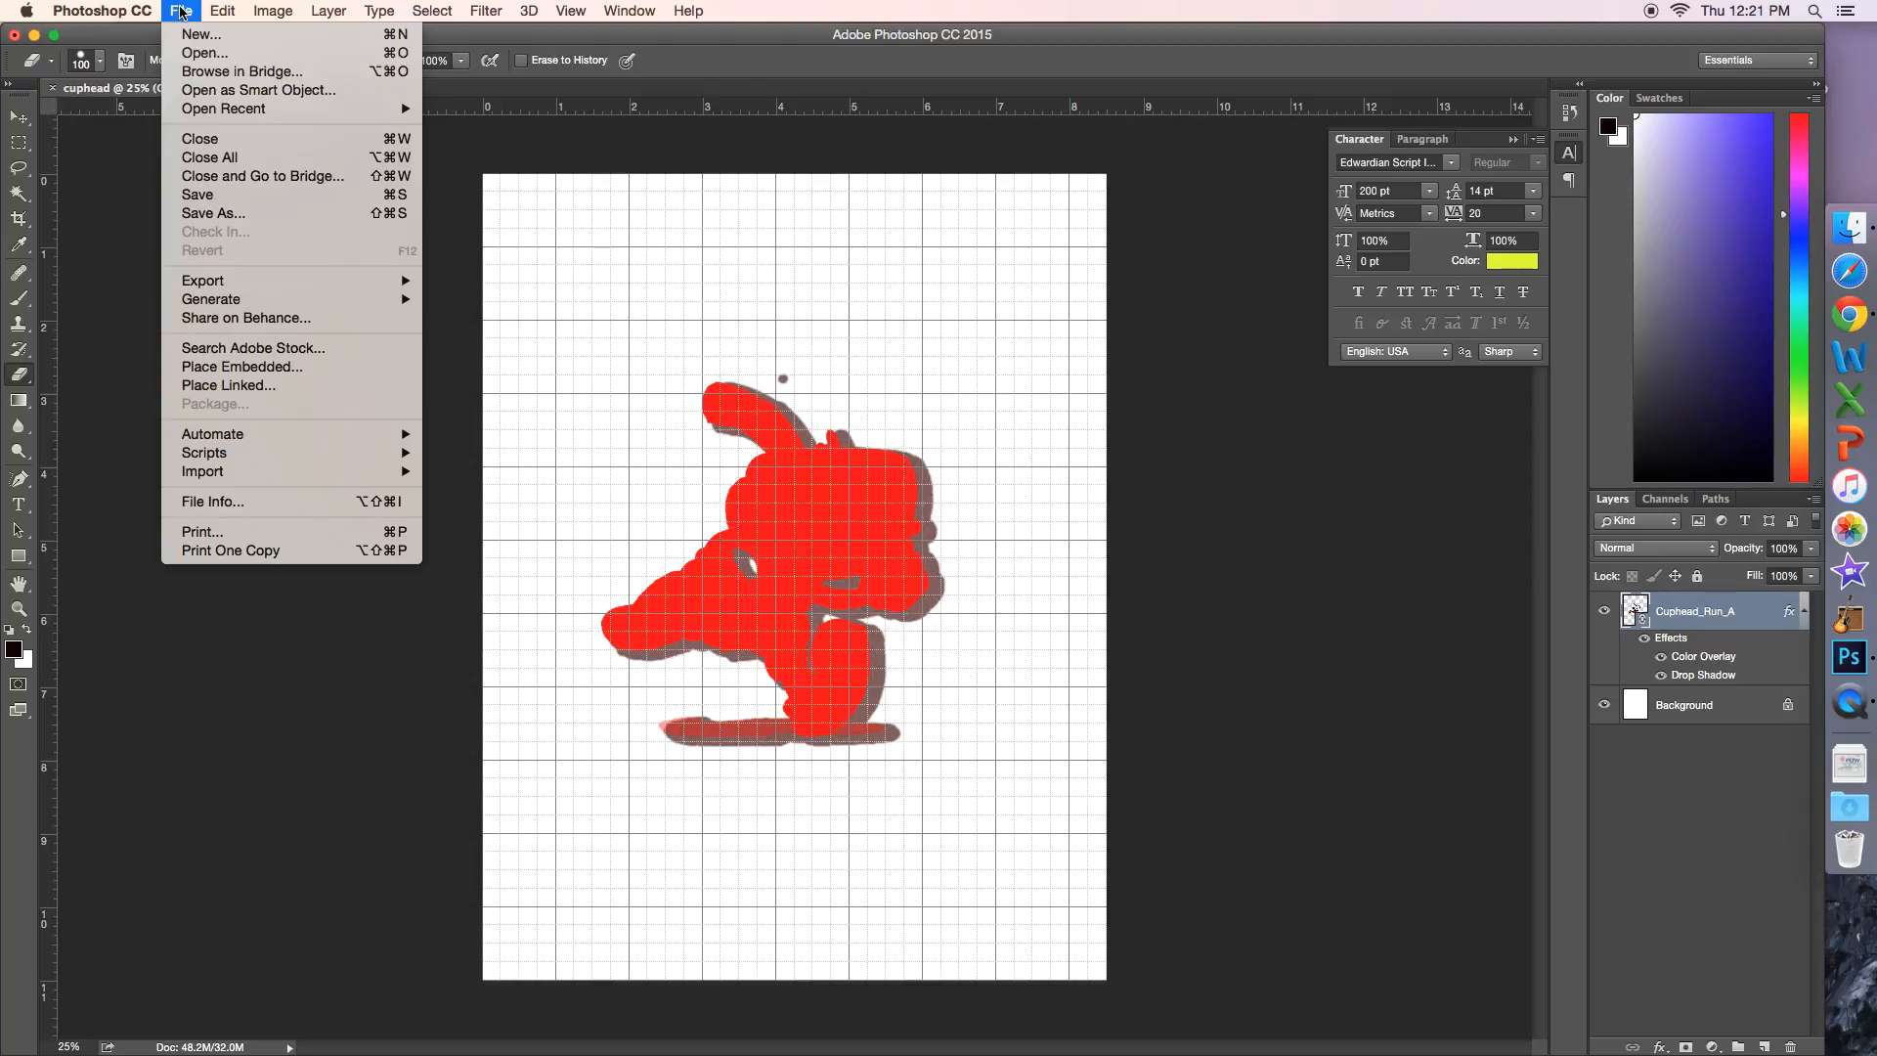
mouse_move(298, 287)
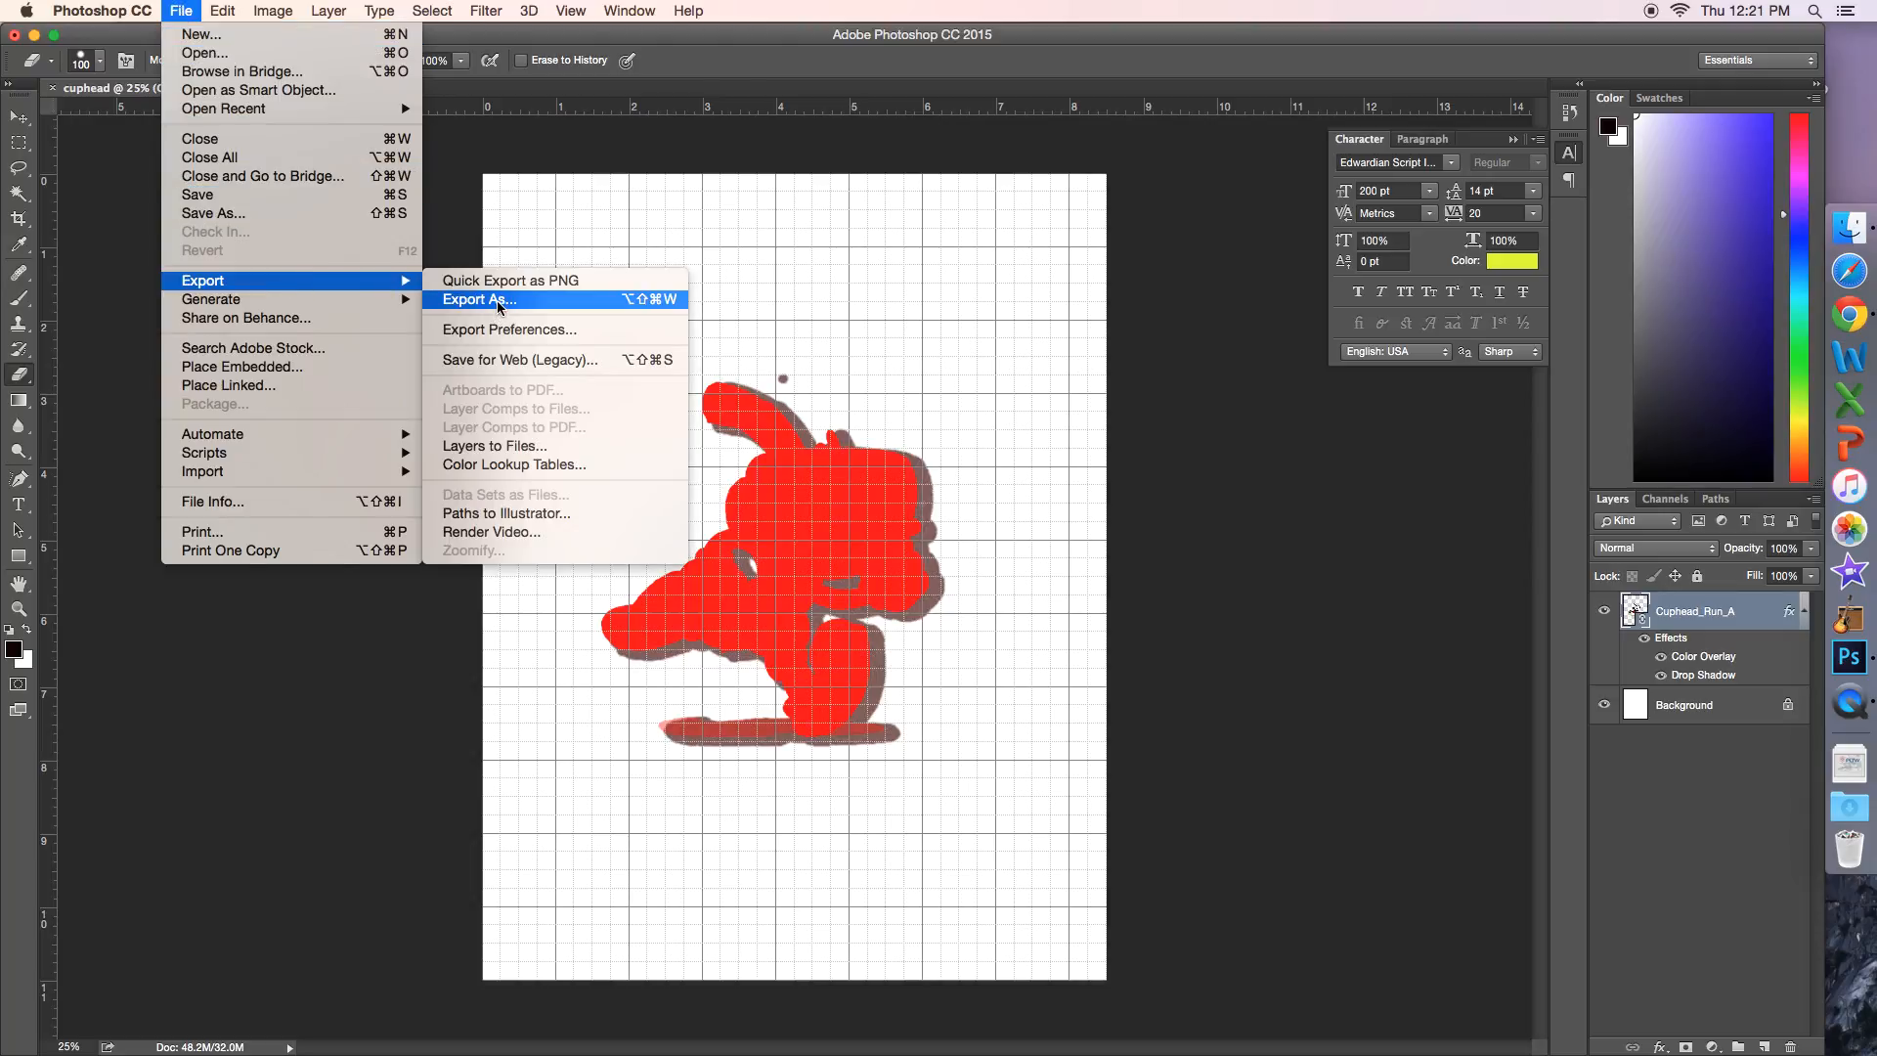
click(498, 301)
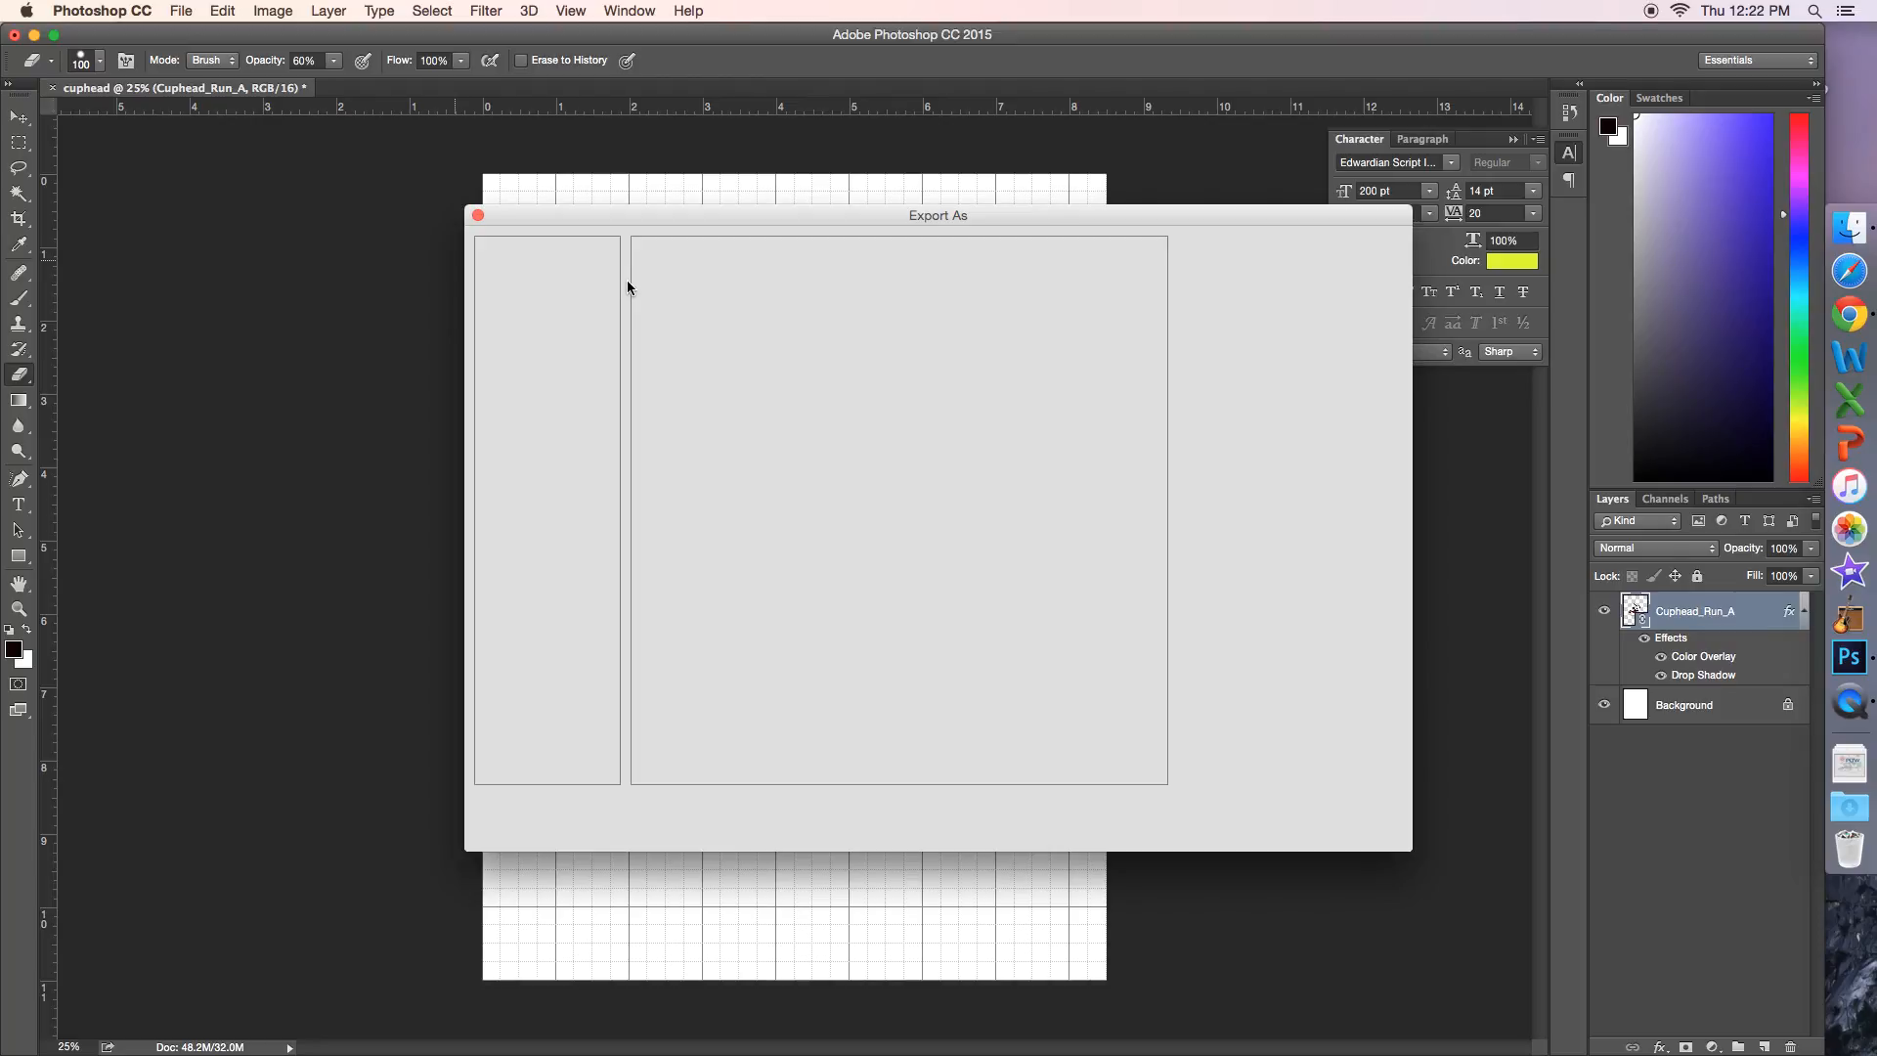
click(478, 215)
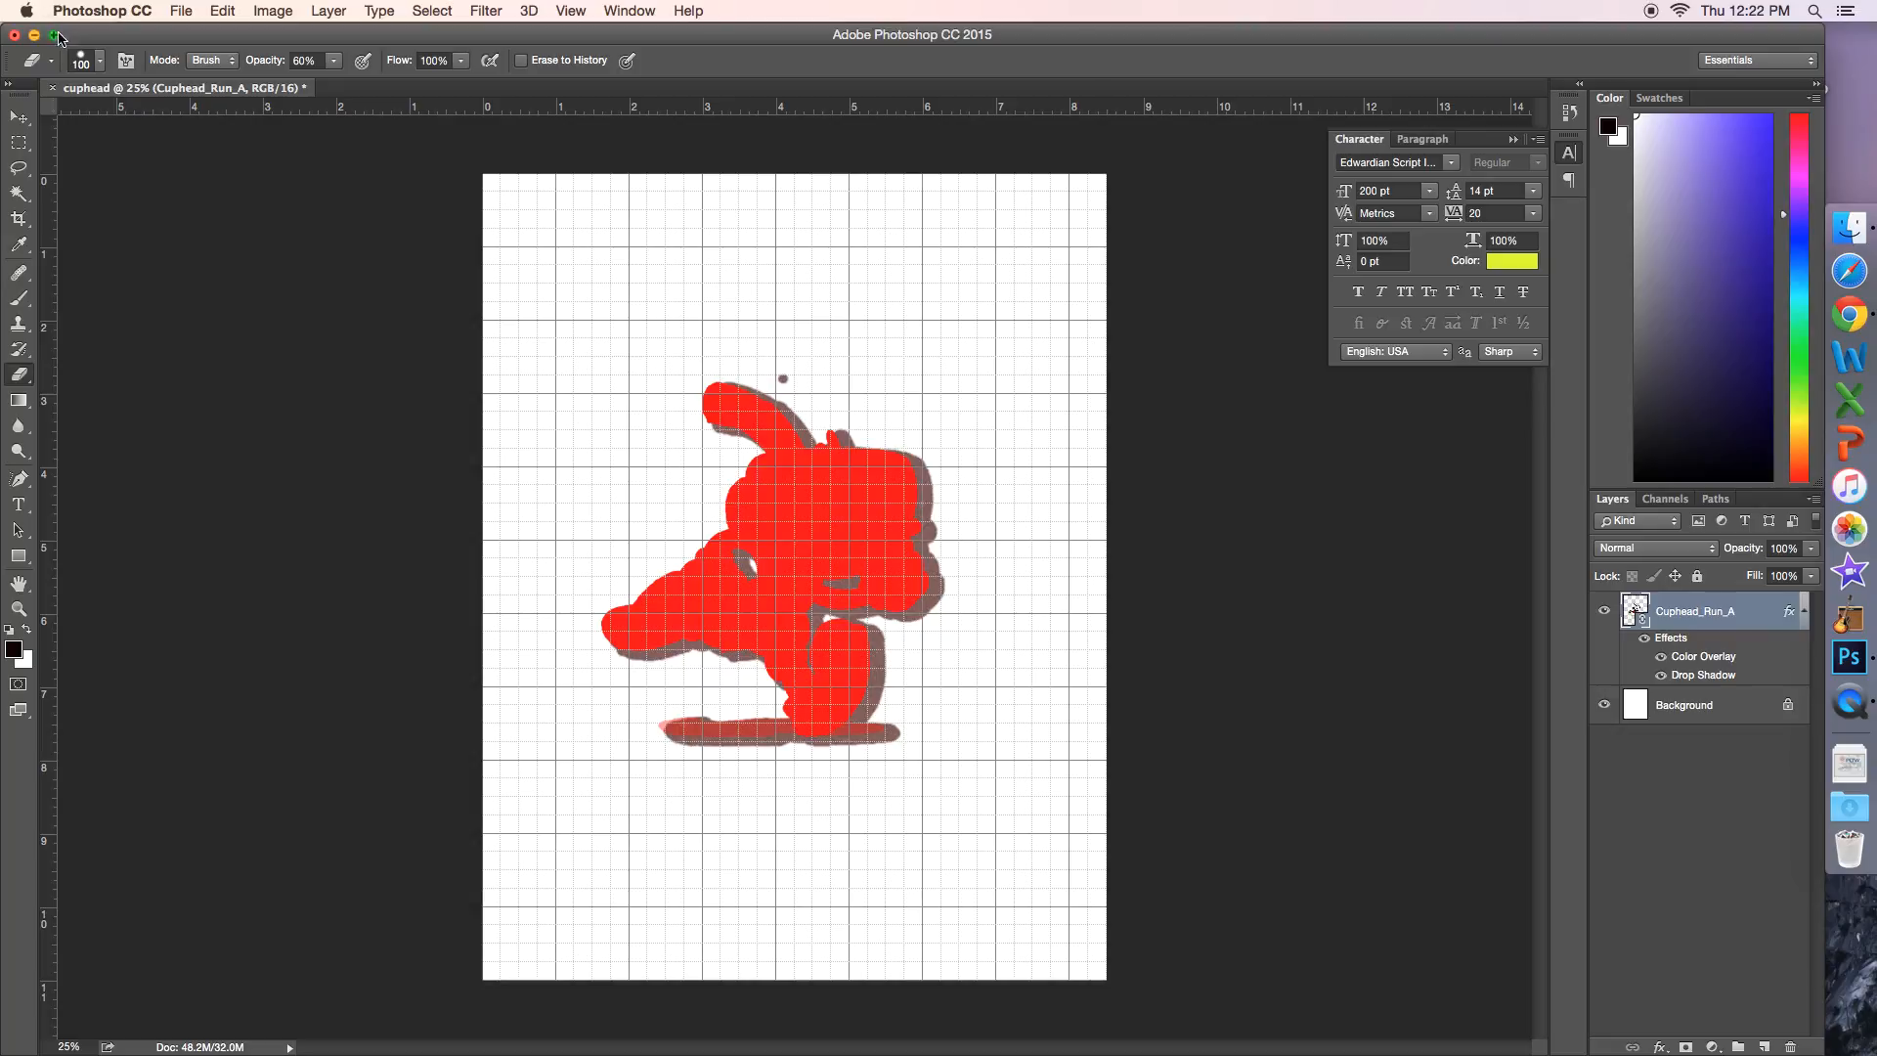
Step: Start saving a copy of the document as cuphead in the Downloads folder with the JPEG format
click(181, 11)
click(976, 496)
key(super+shift+s)
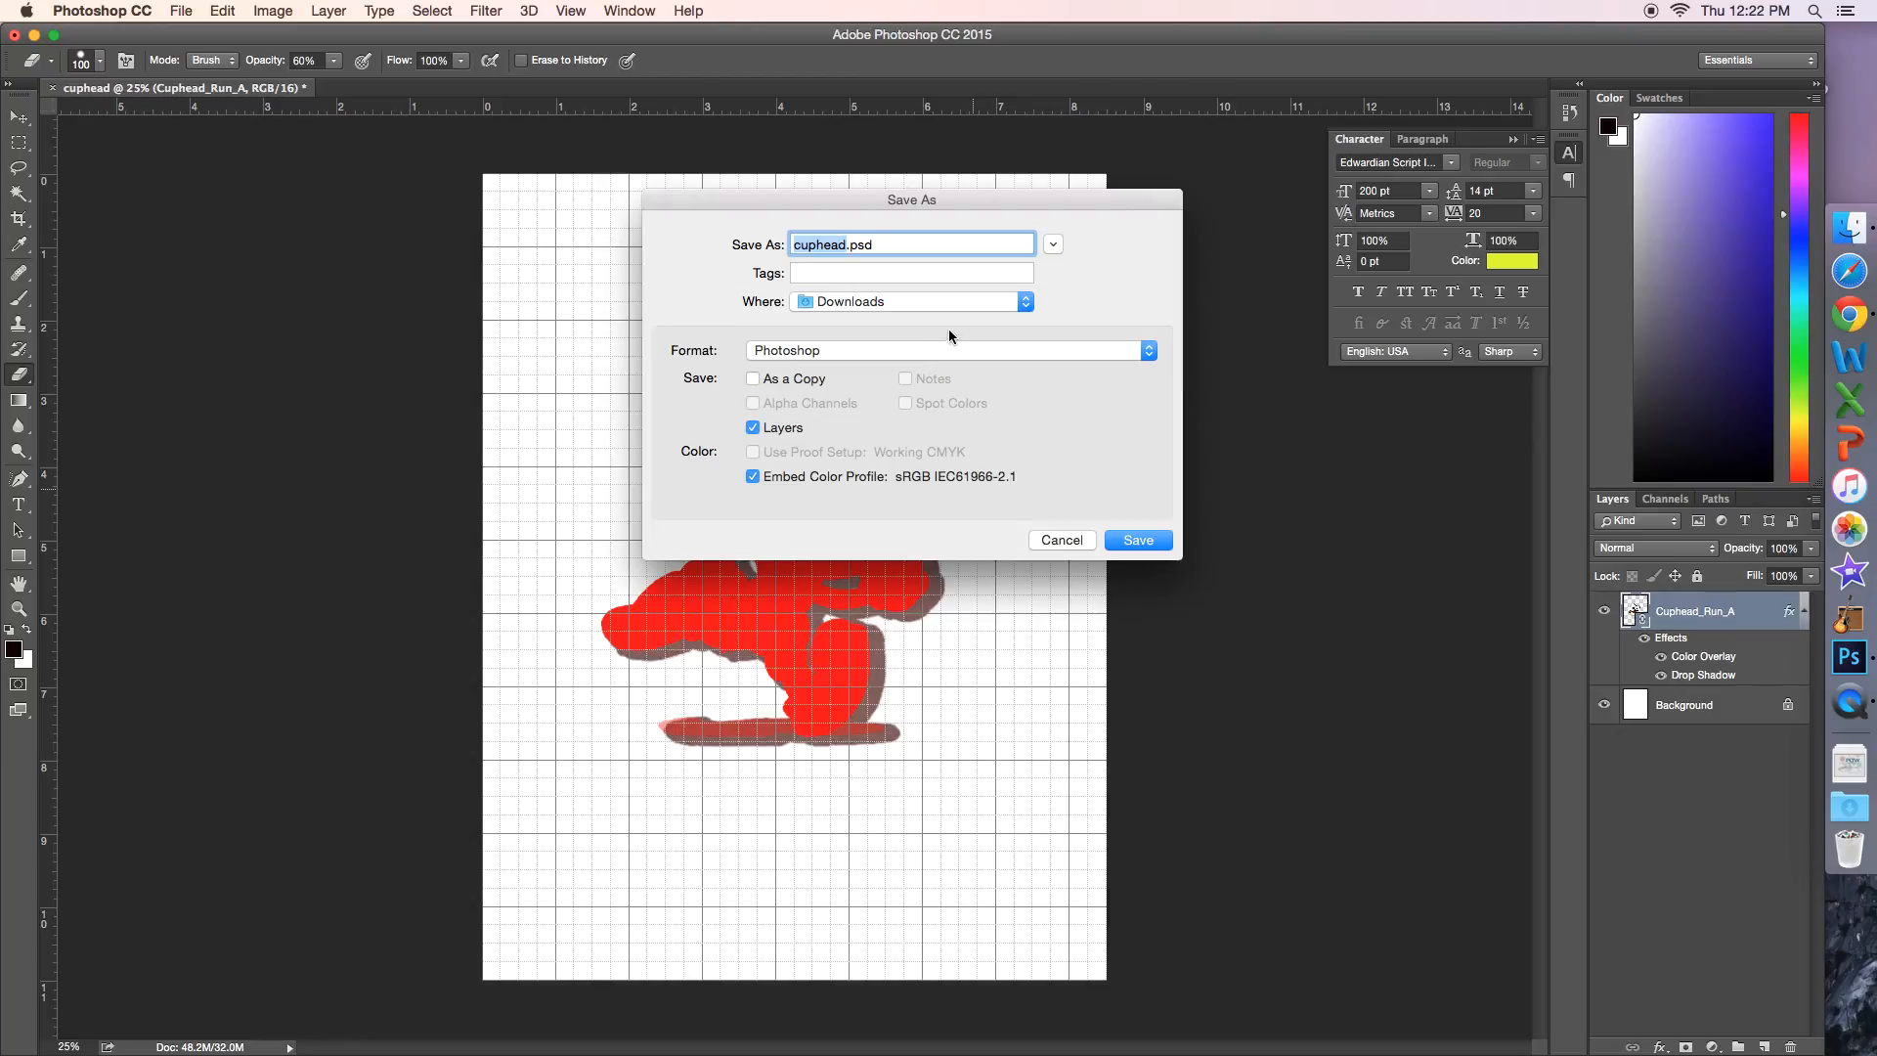
click(917, 348)
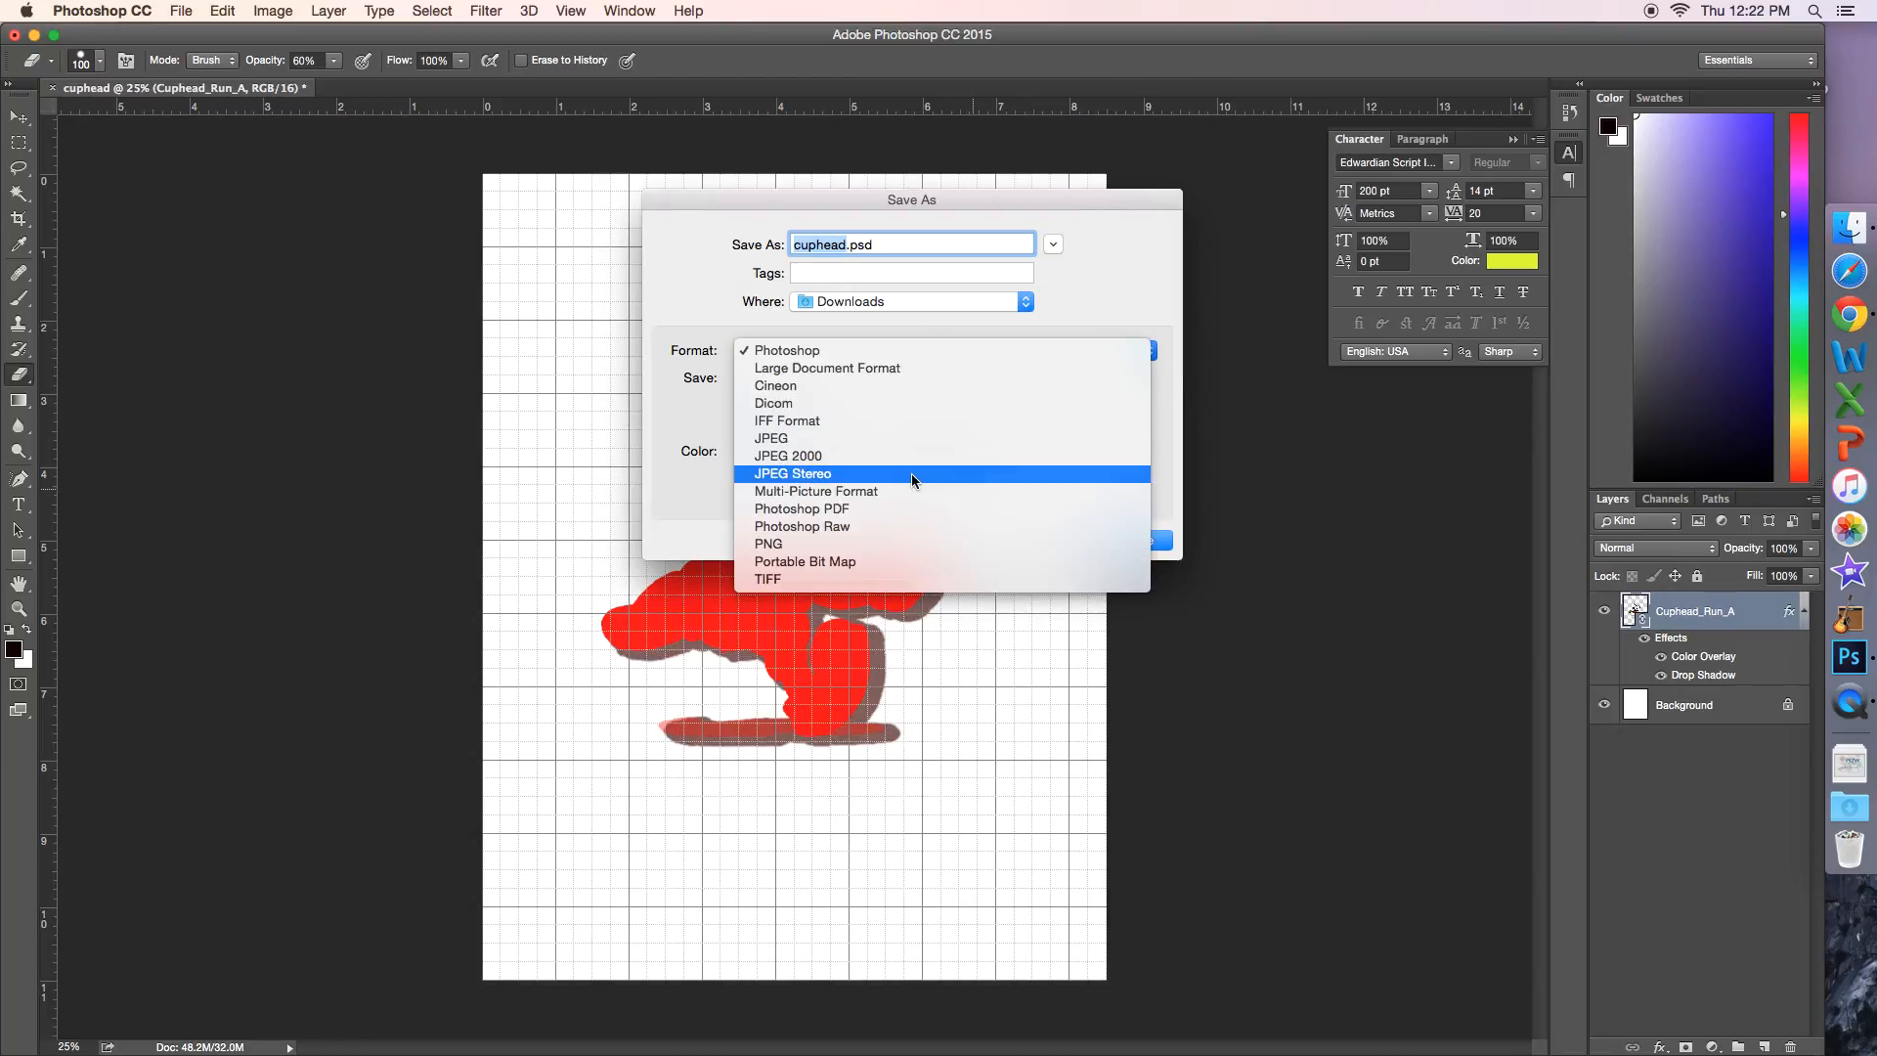
click(923, 545)
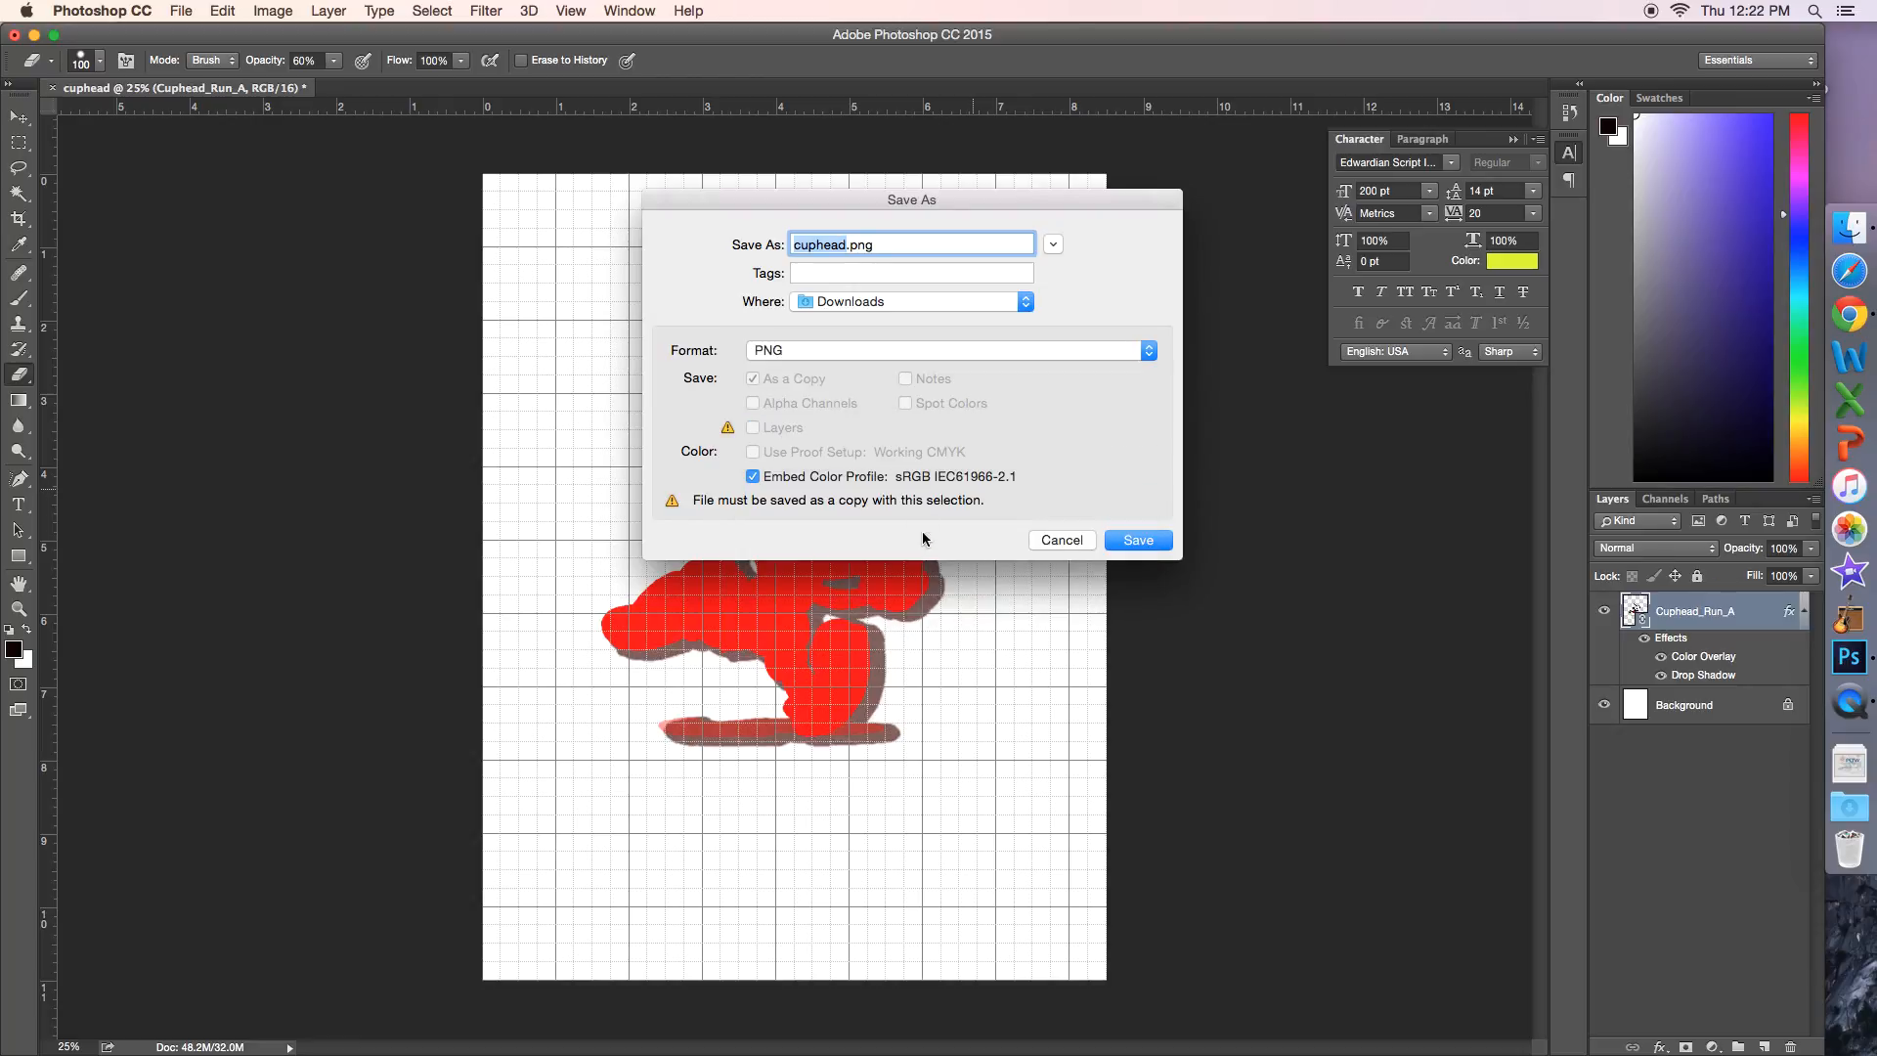
click(890, 352)
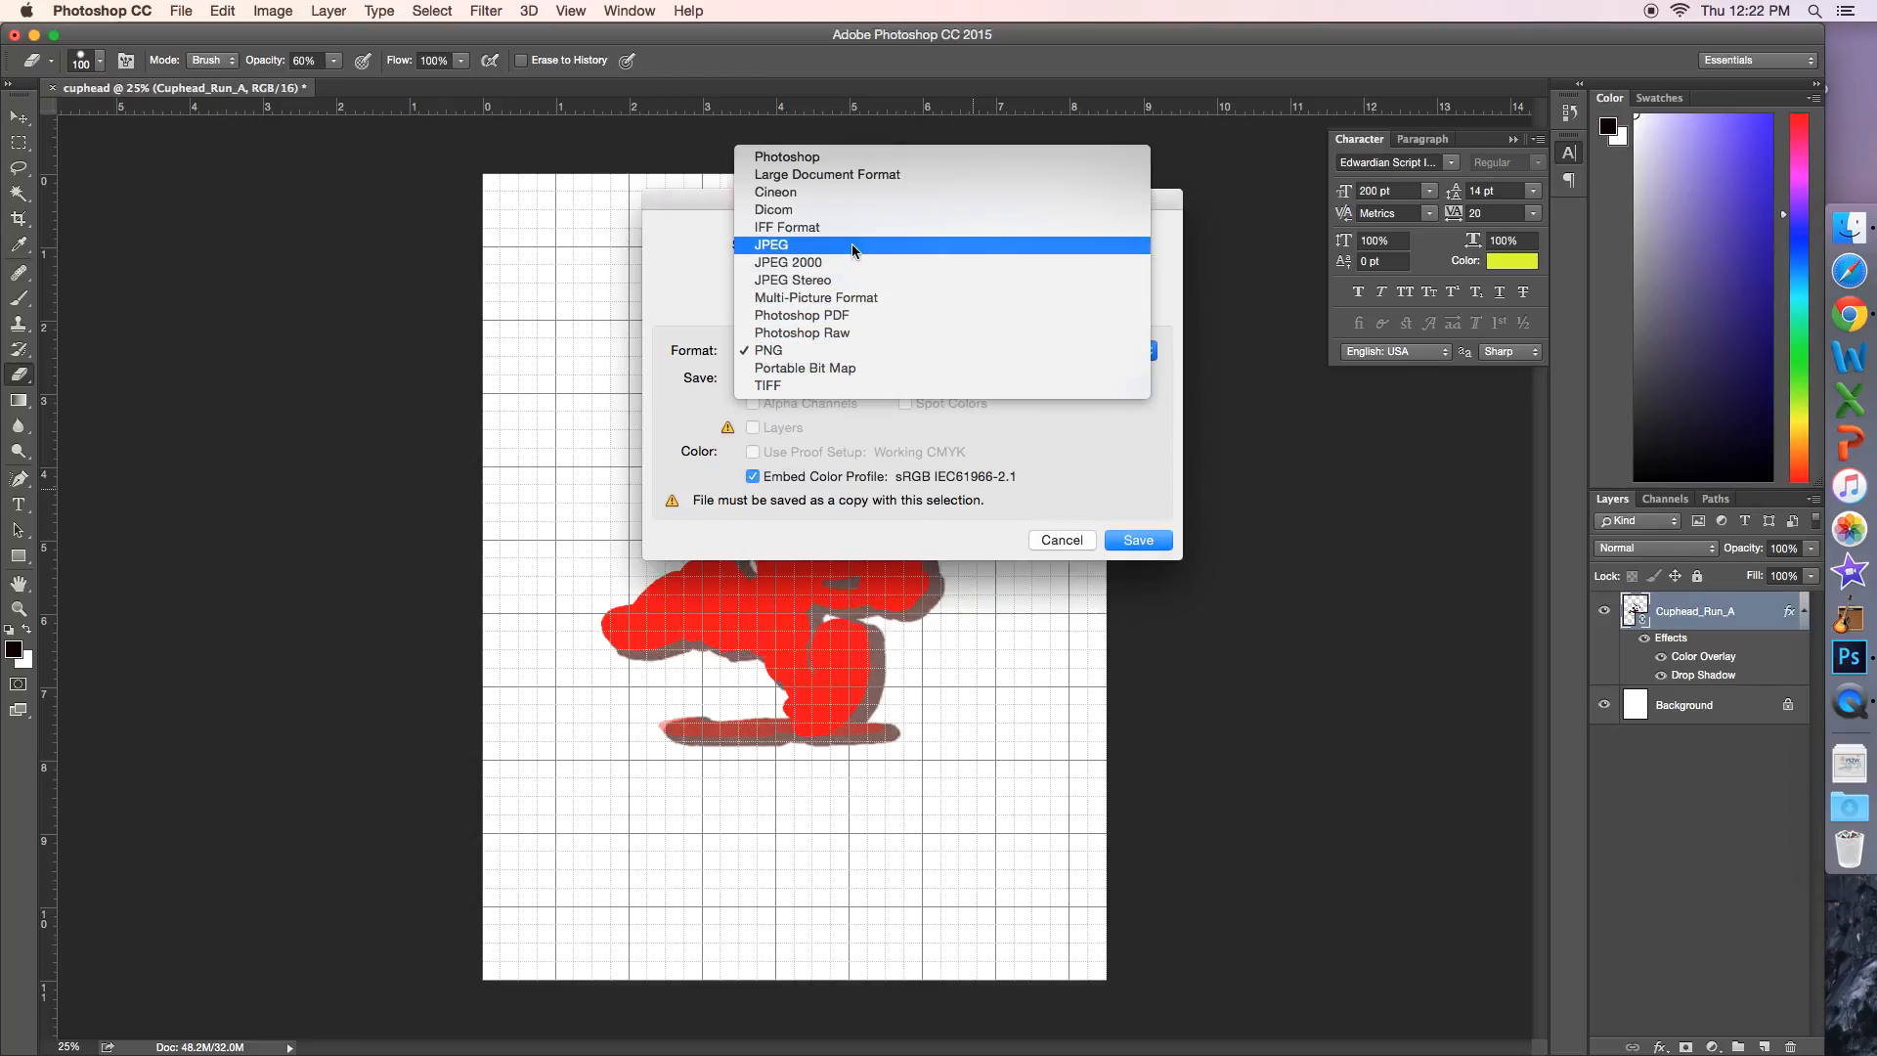
click(856, 245)
click(874, 360)
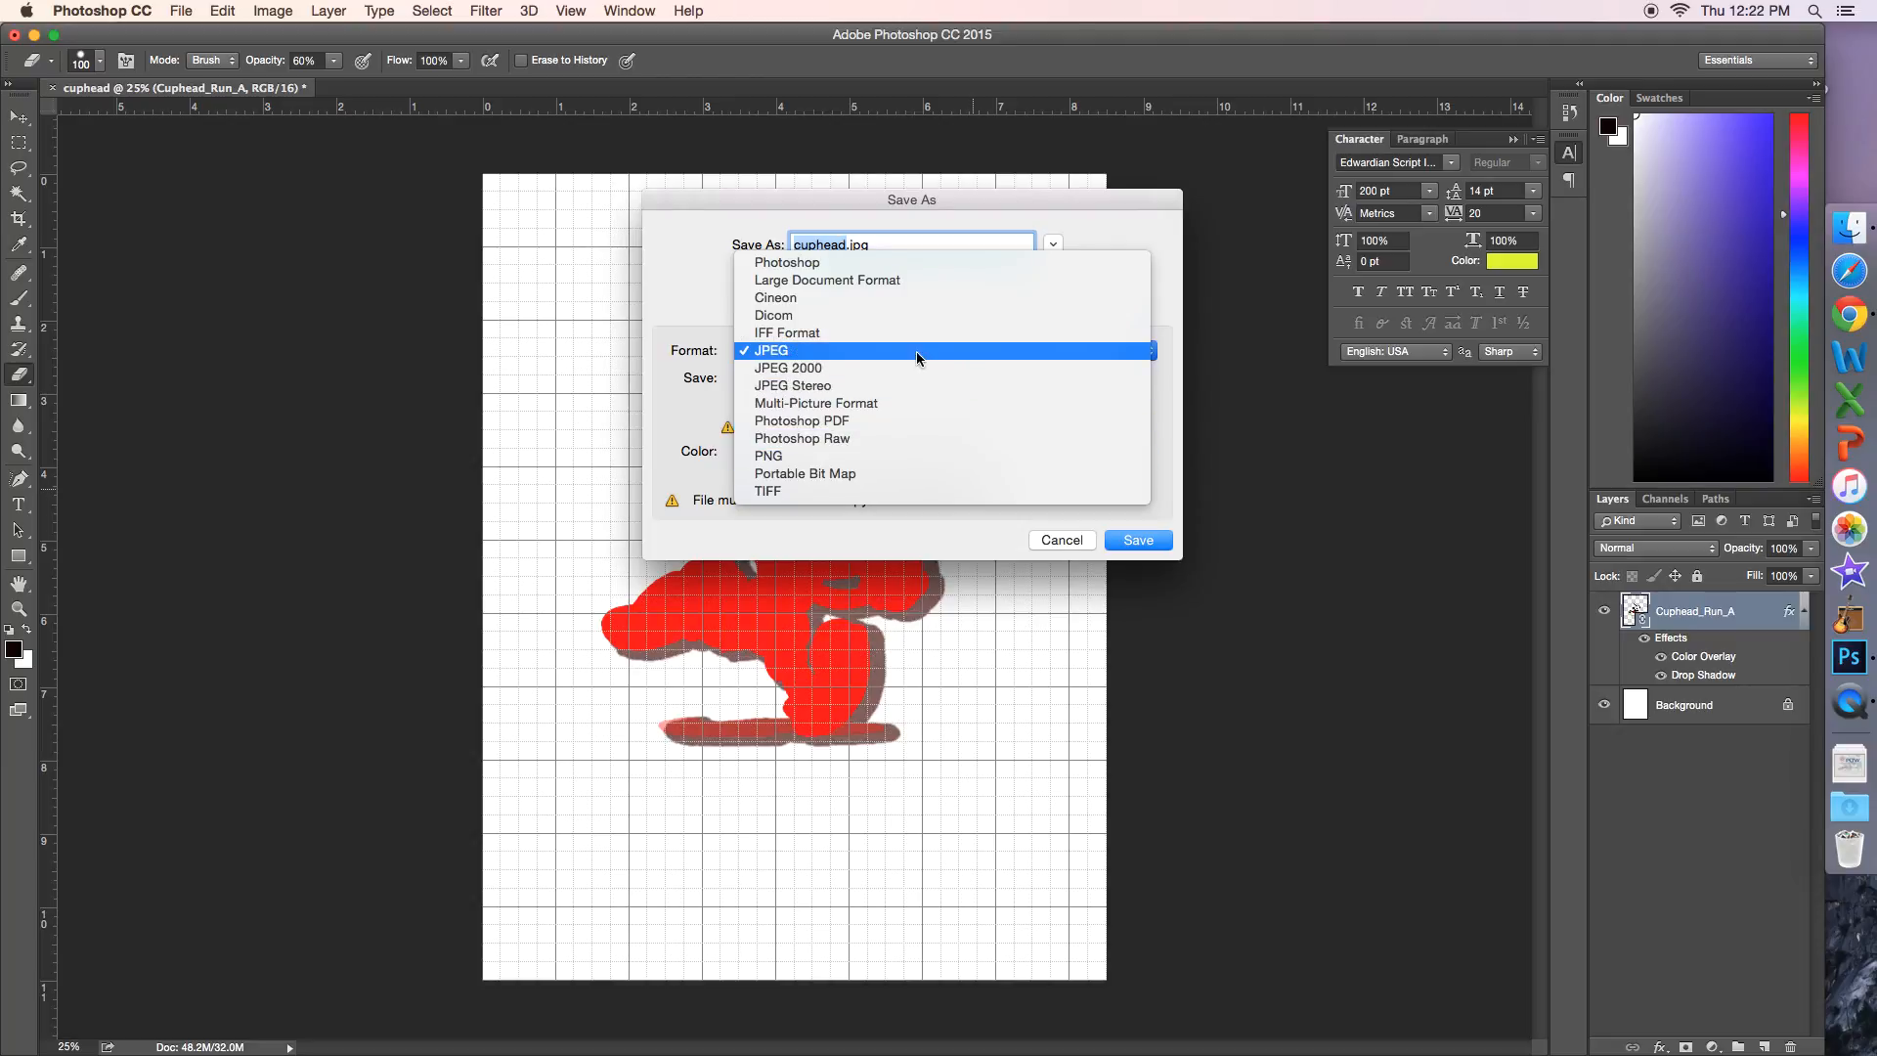
click(903, 333)
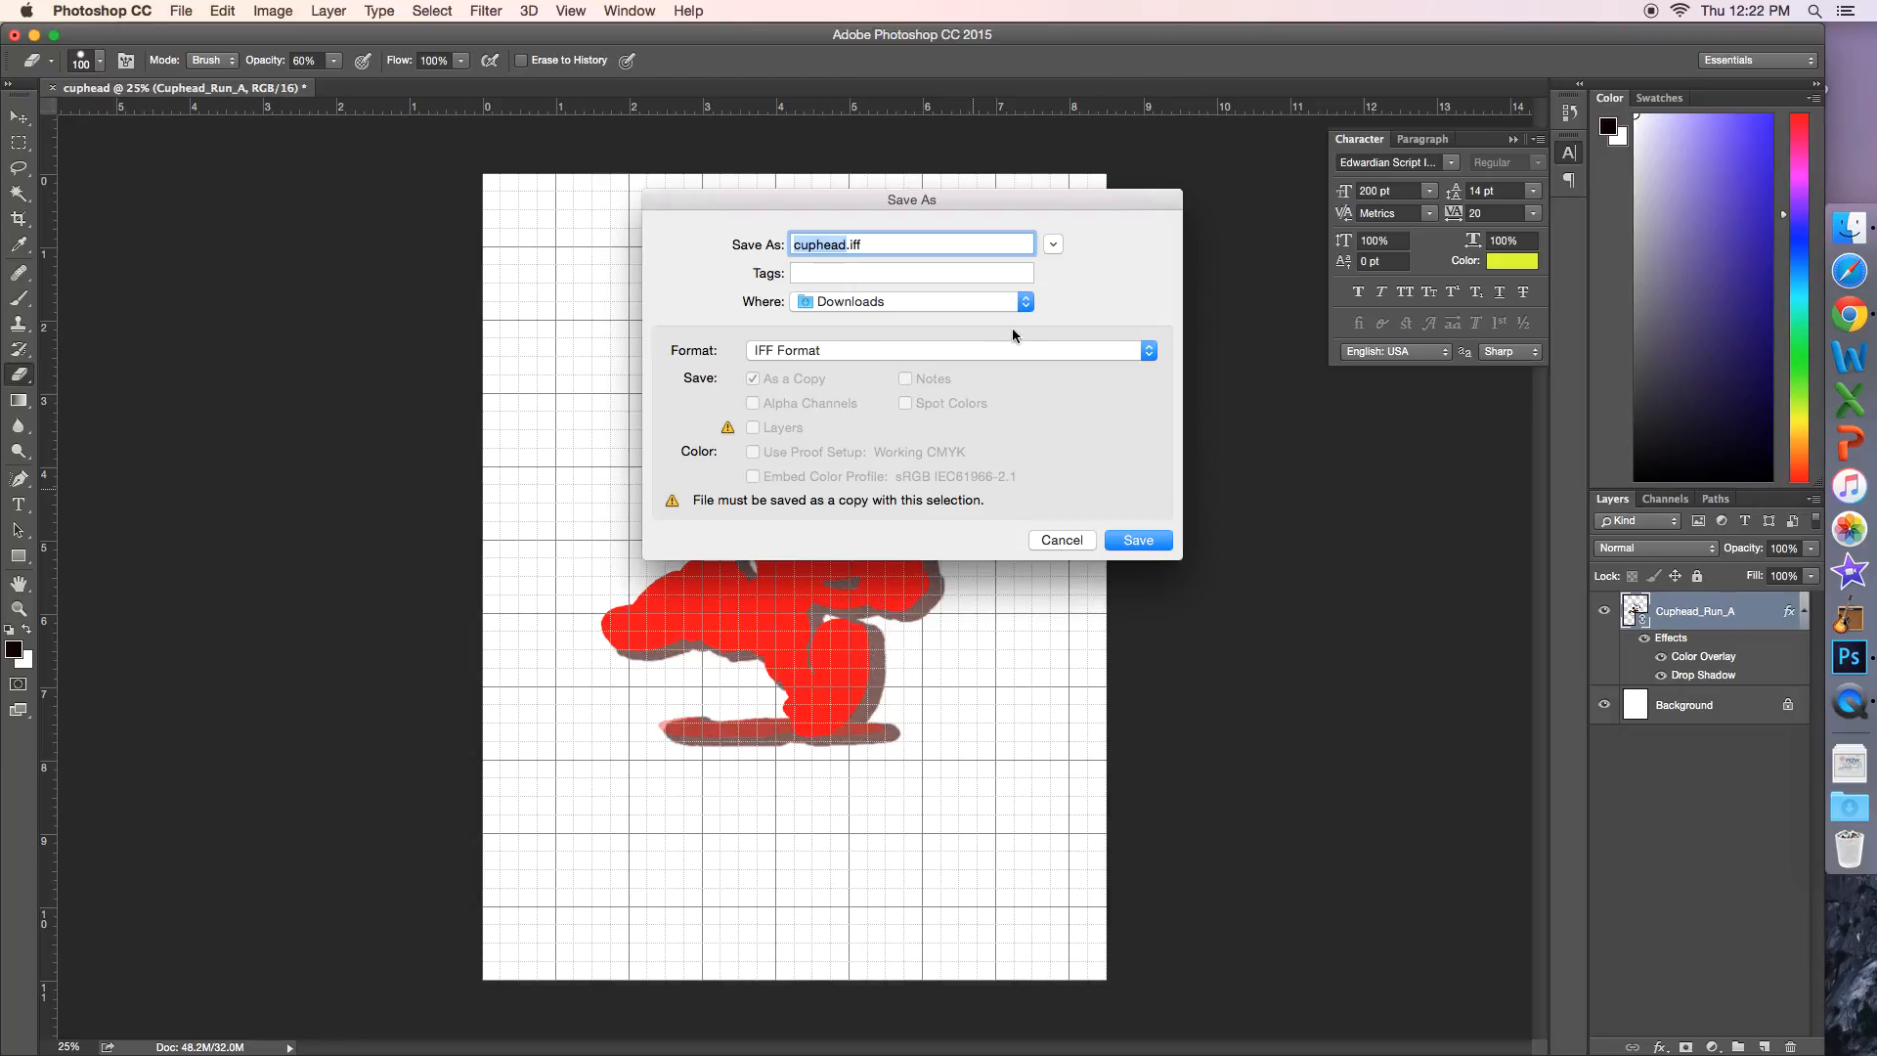
click(923, 344)
click(861, 368)
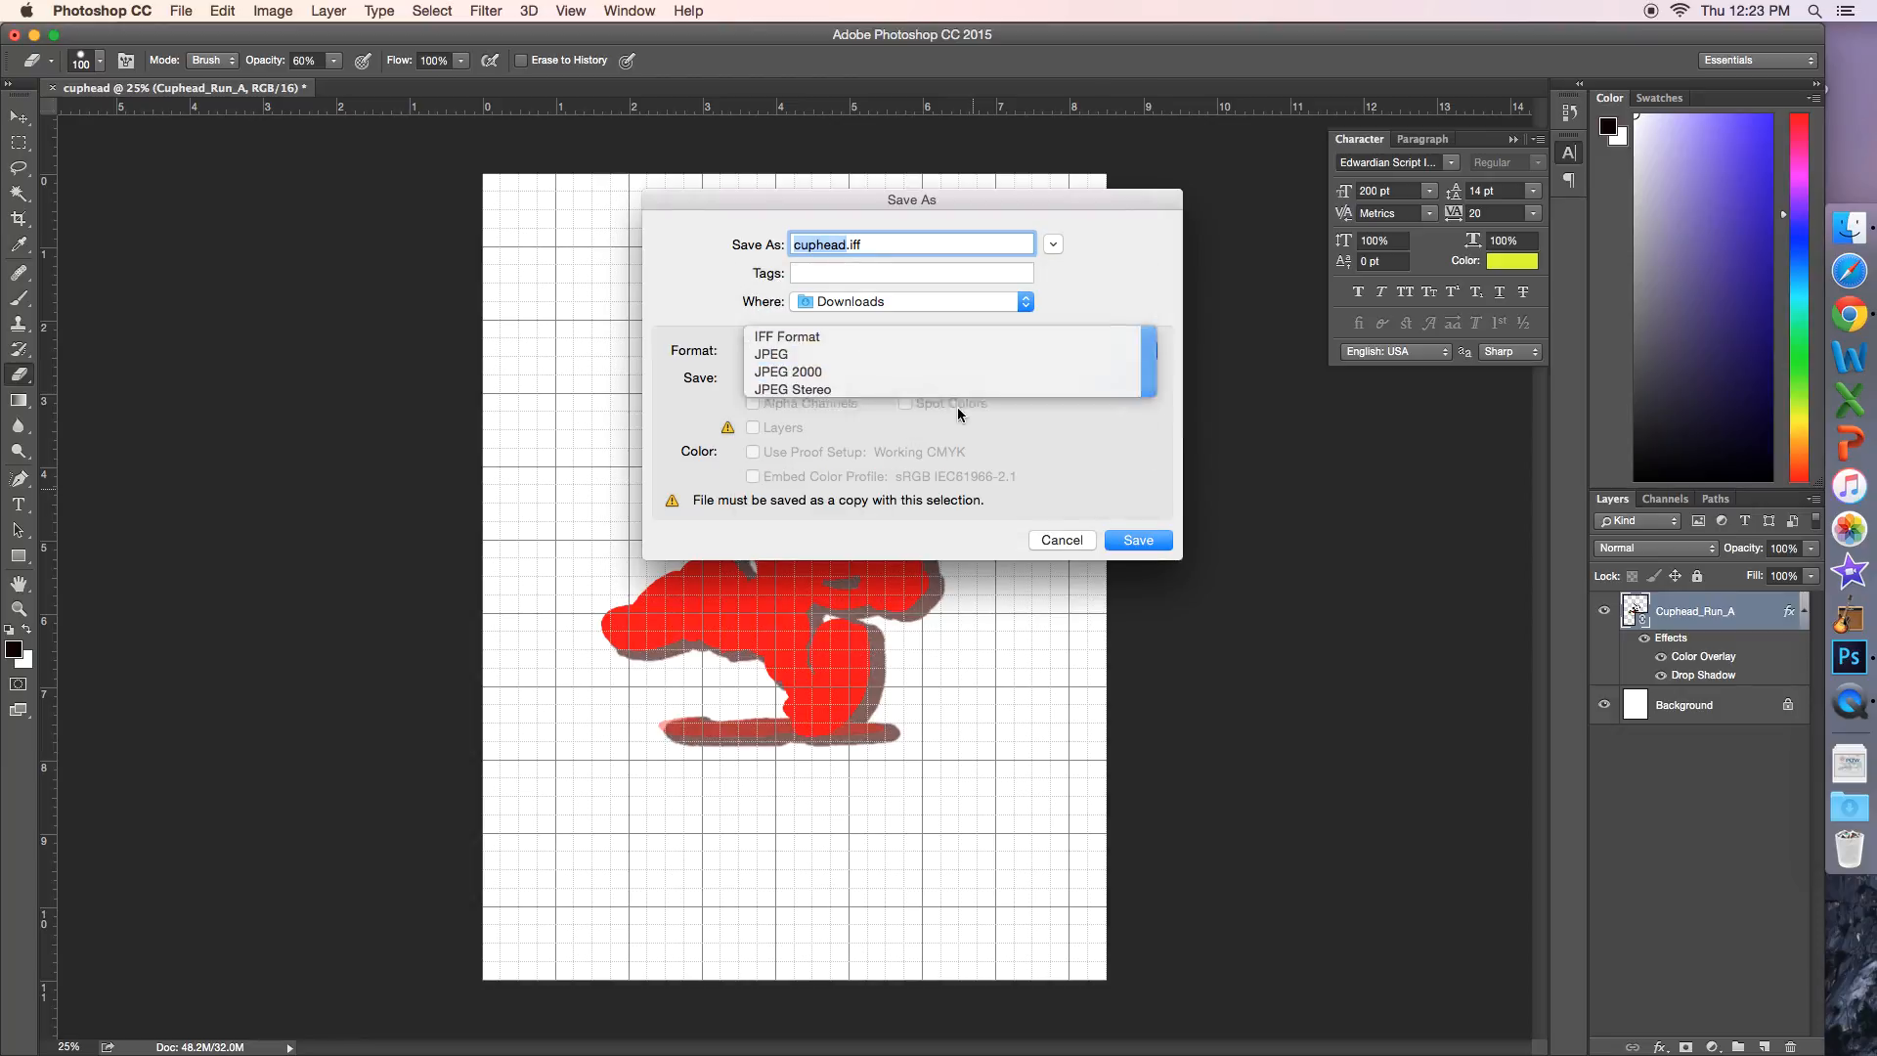
Step: Save cuphead.jpg at Maximum quality 12 with the Baseline ("Standard") format option
click(1163, 545)
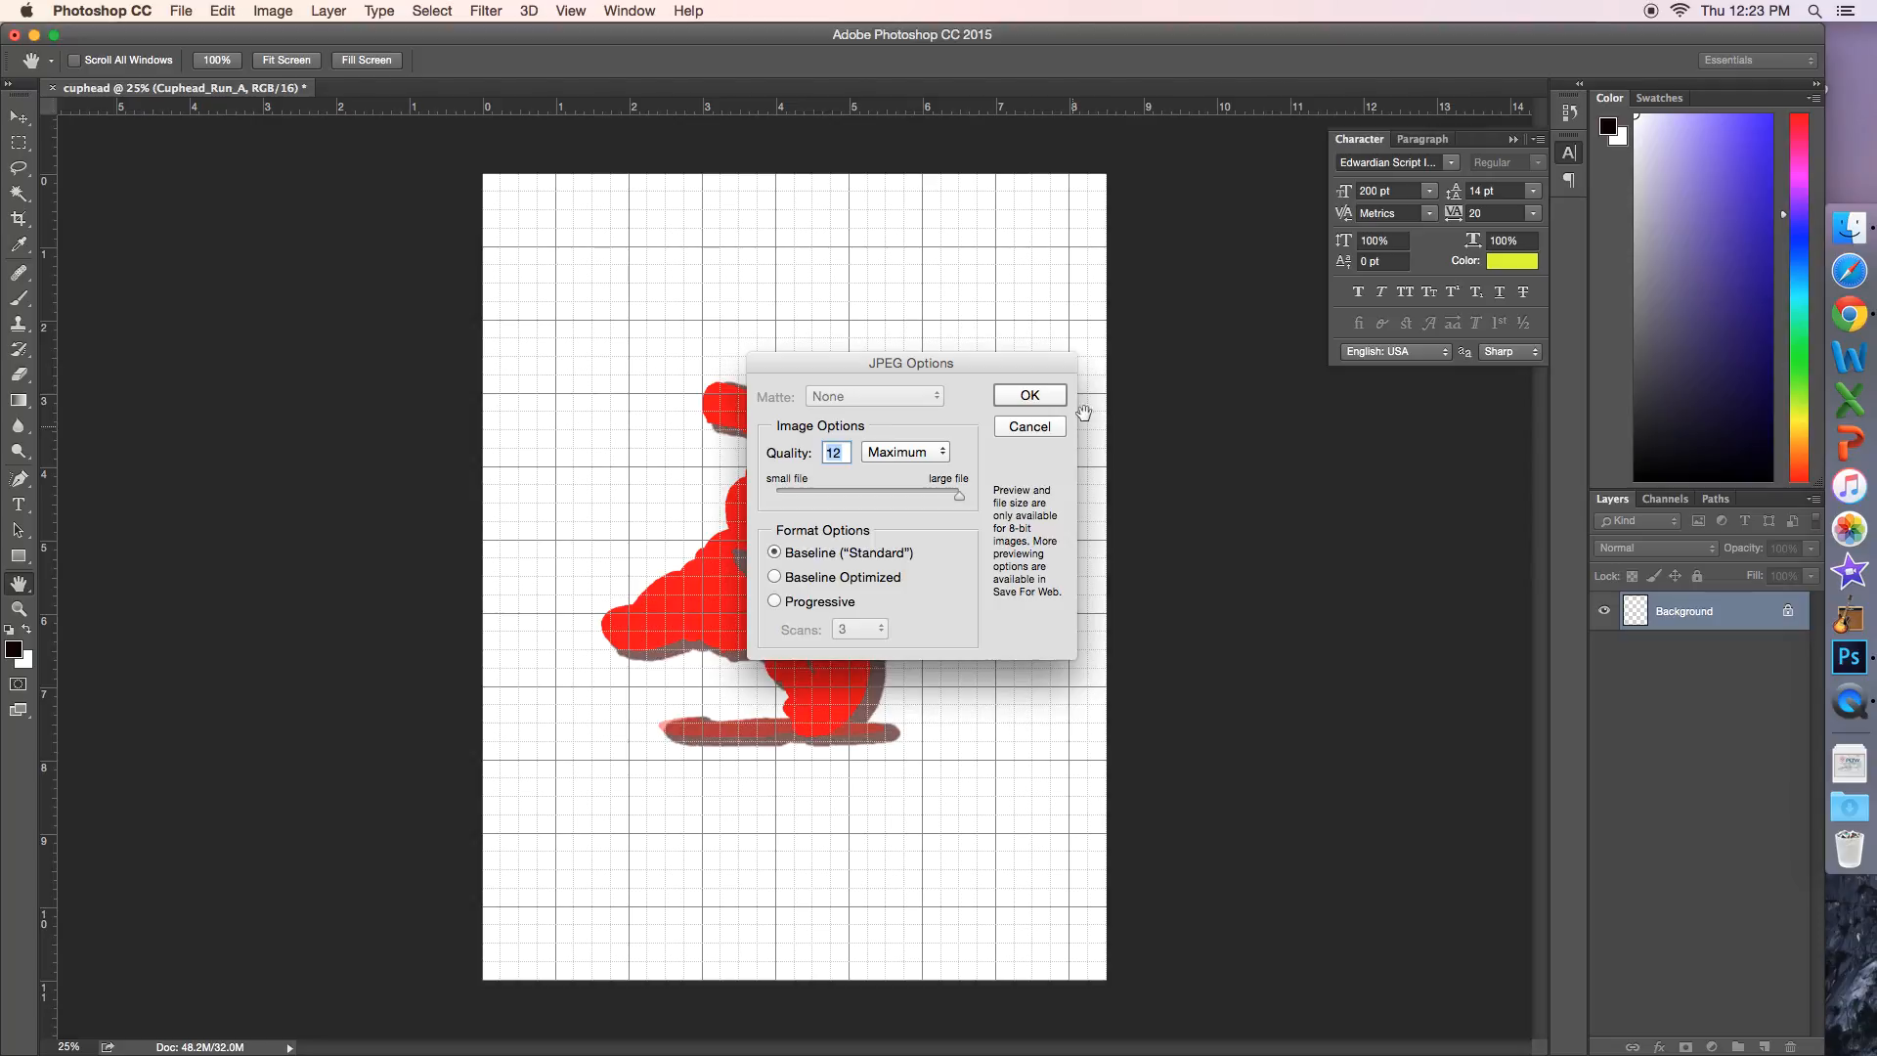
click(1030, 395)
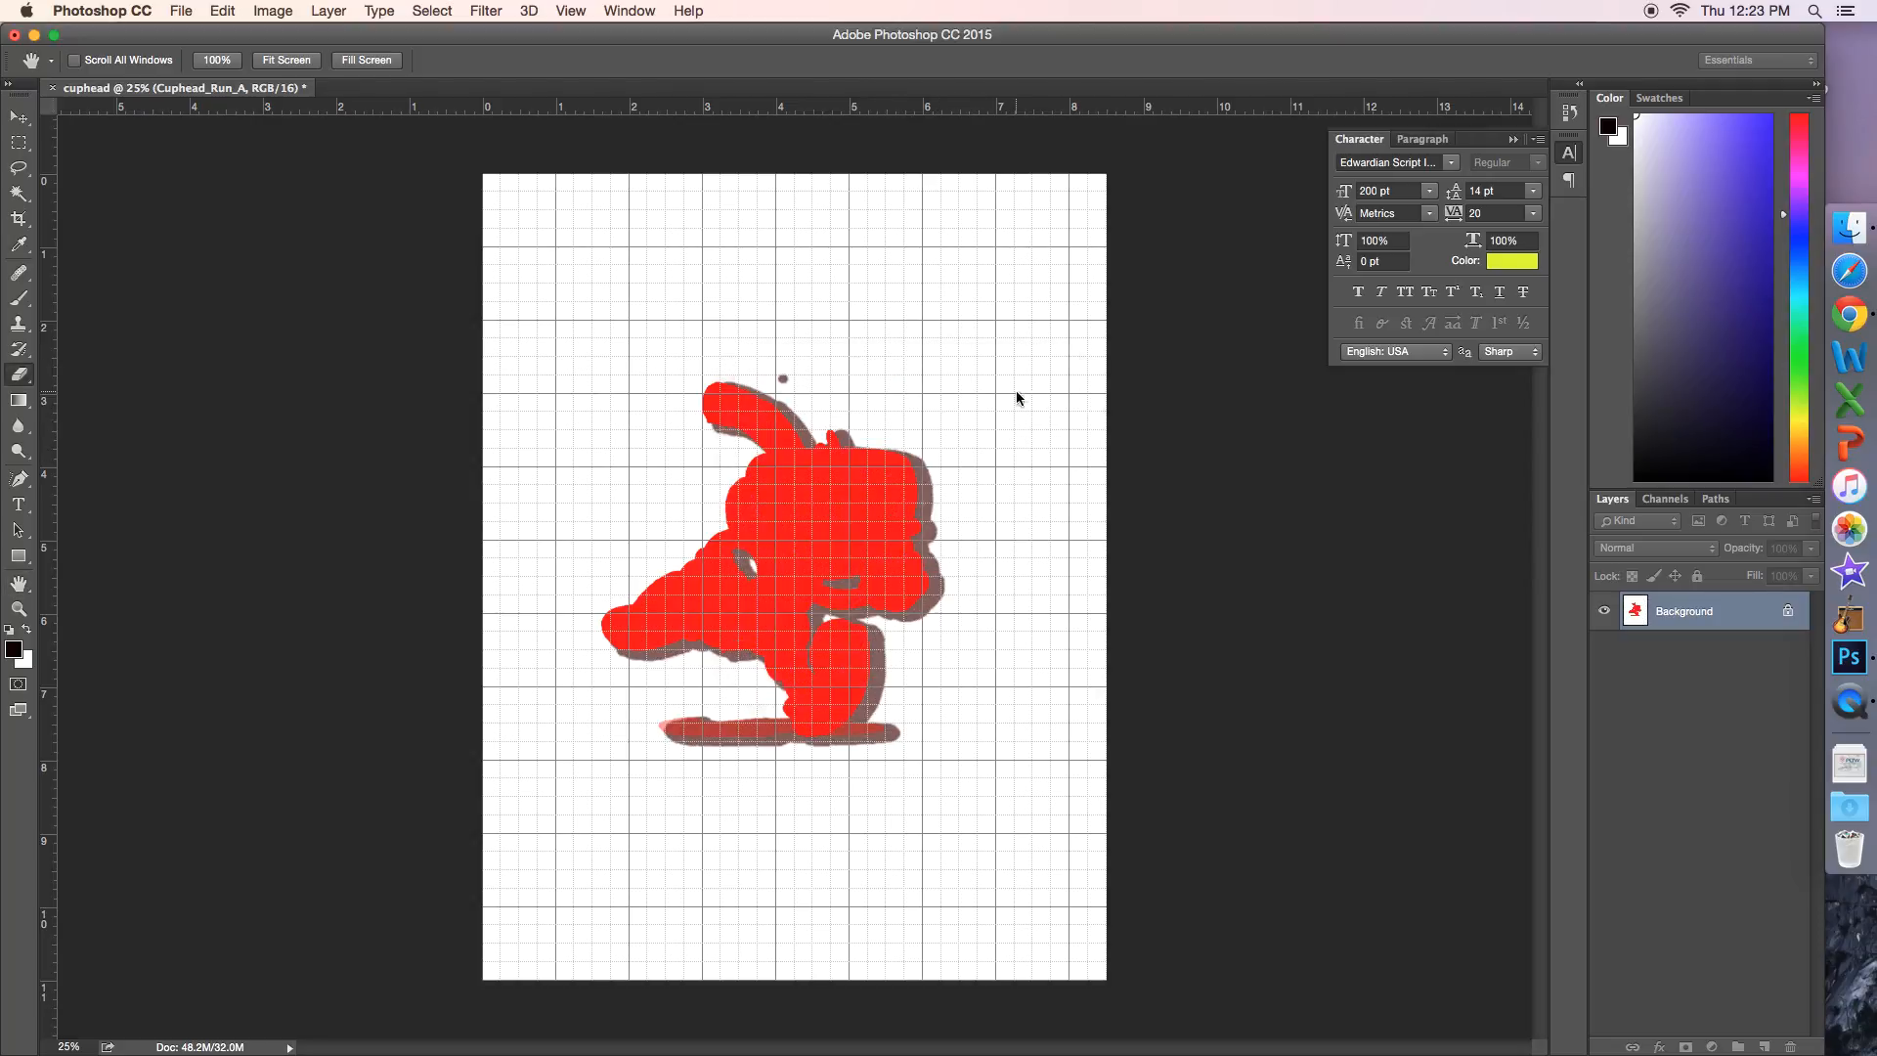
key(e)
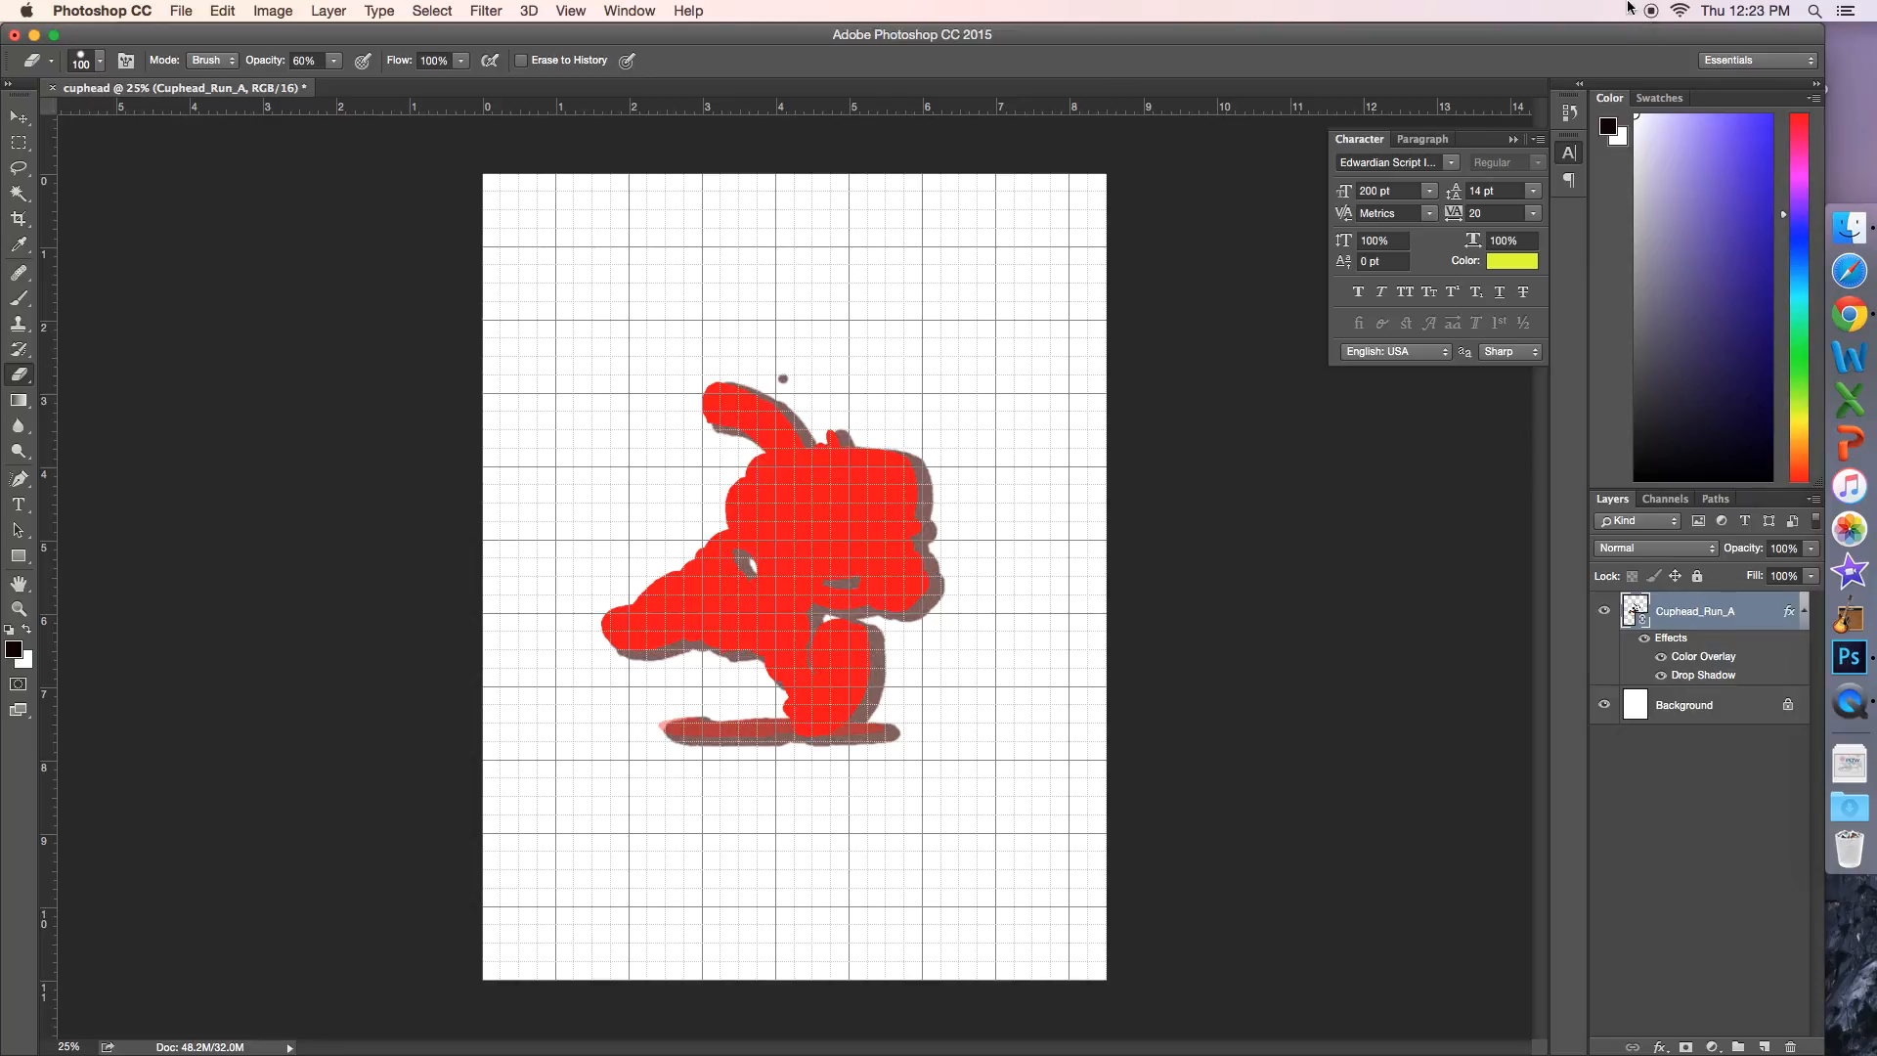
Step: Switch to QuickTime Player and quit it to end the screen recording
click(1849, 702)
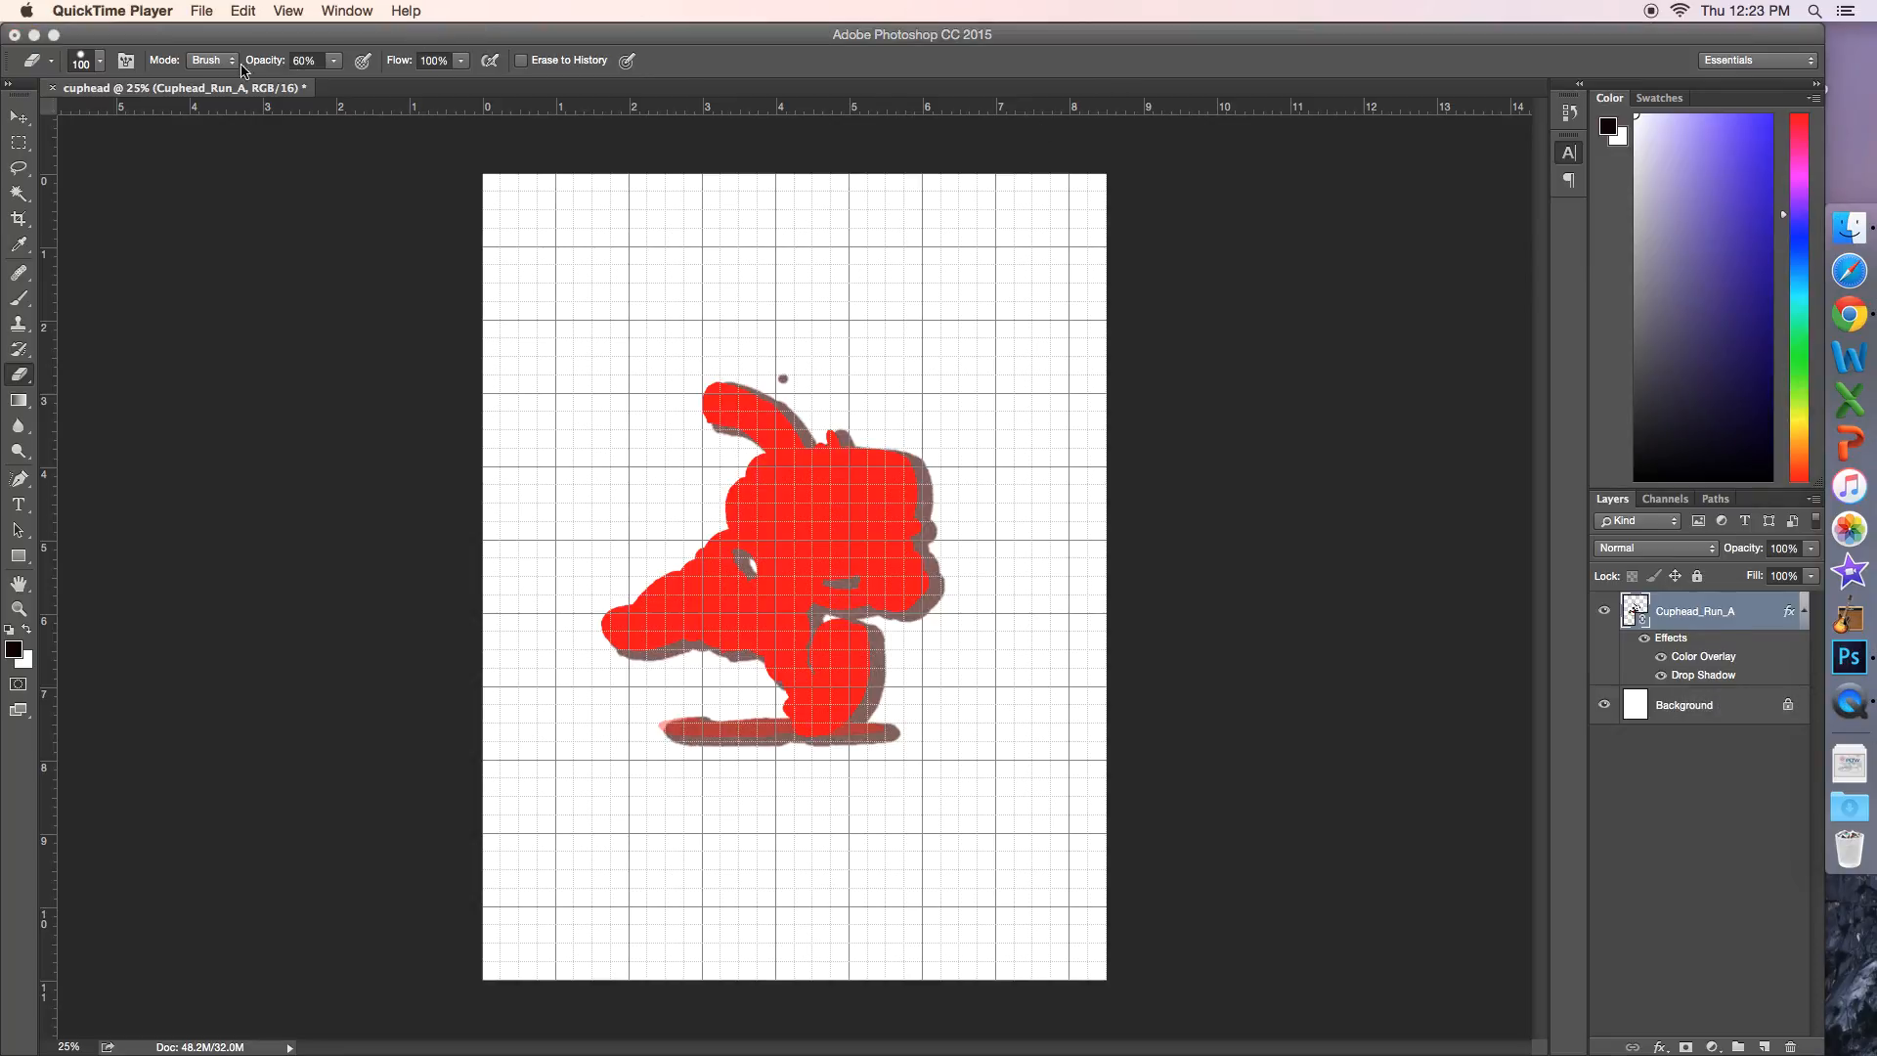
click(187, 12)
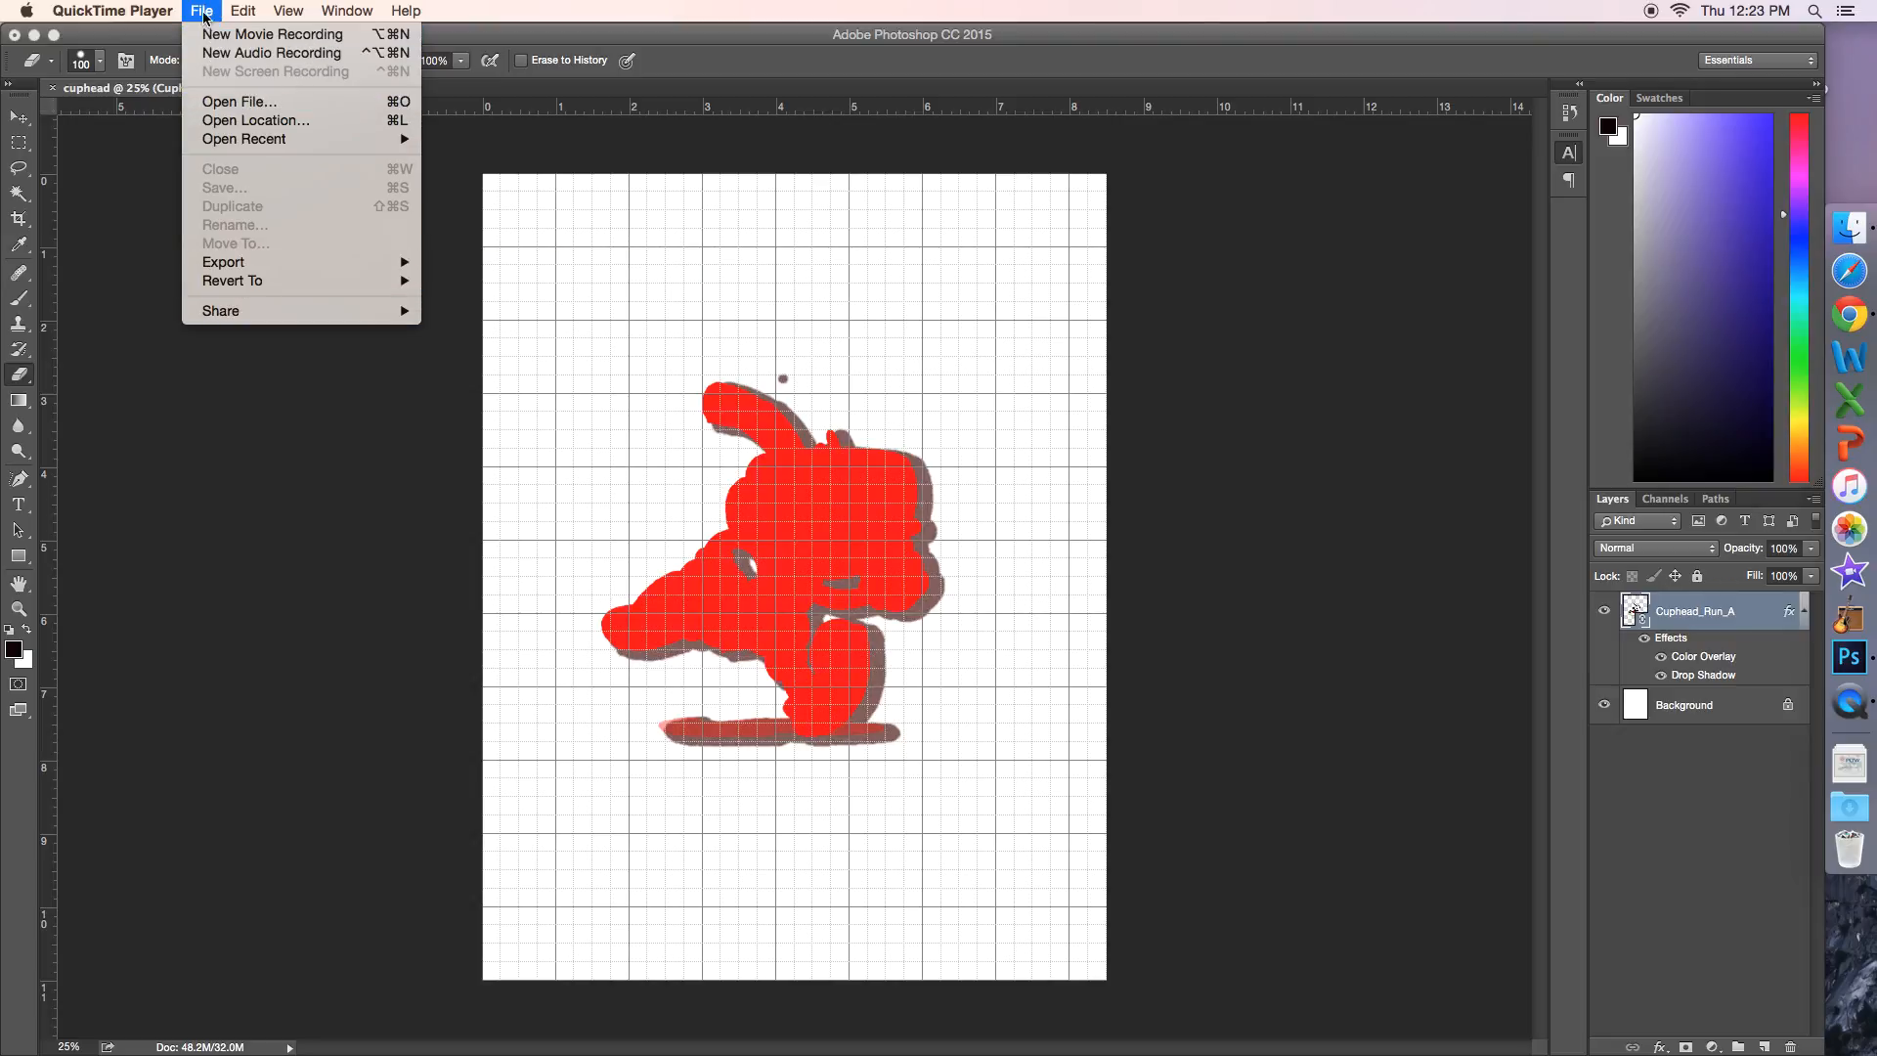
mouse_move(124, 8)
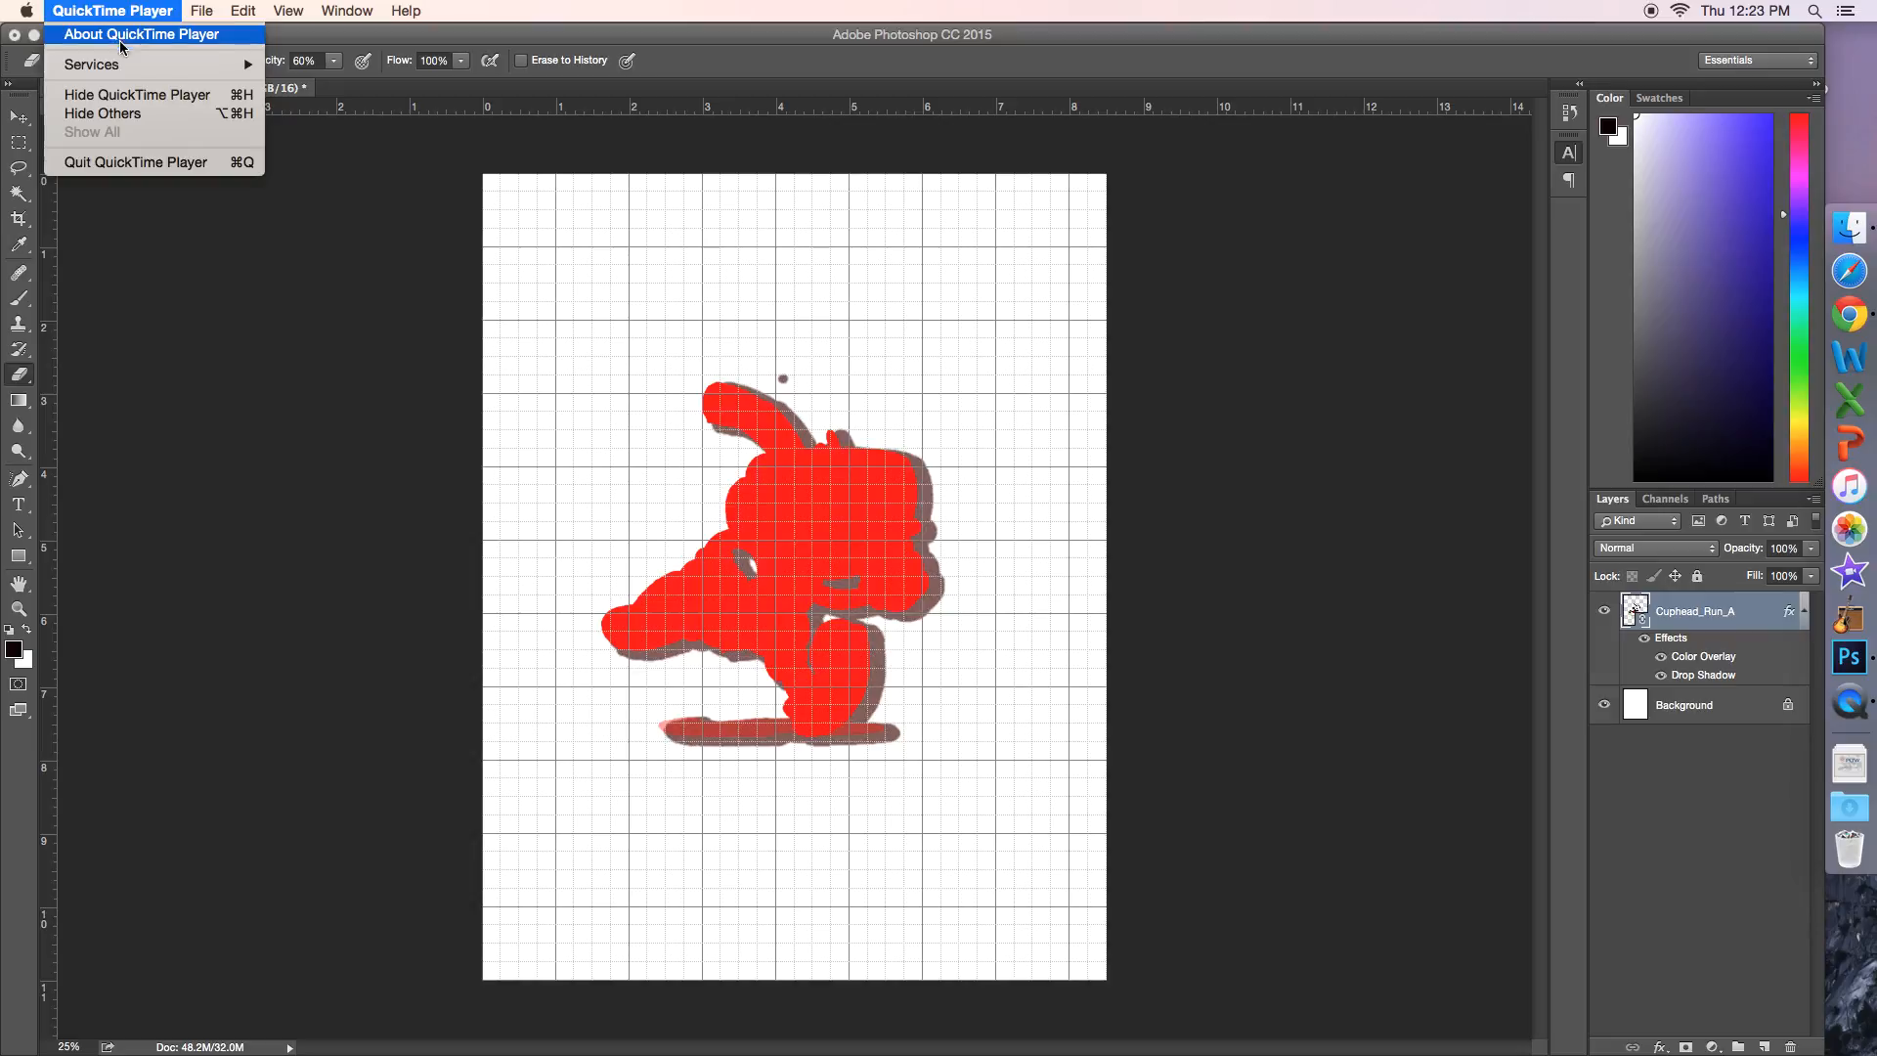
click(168, 170)
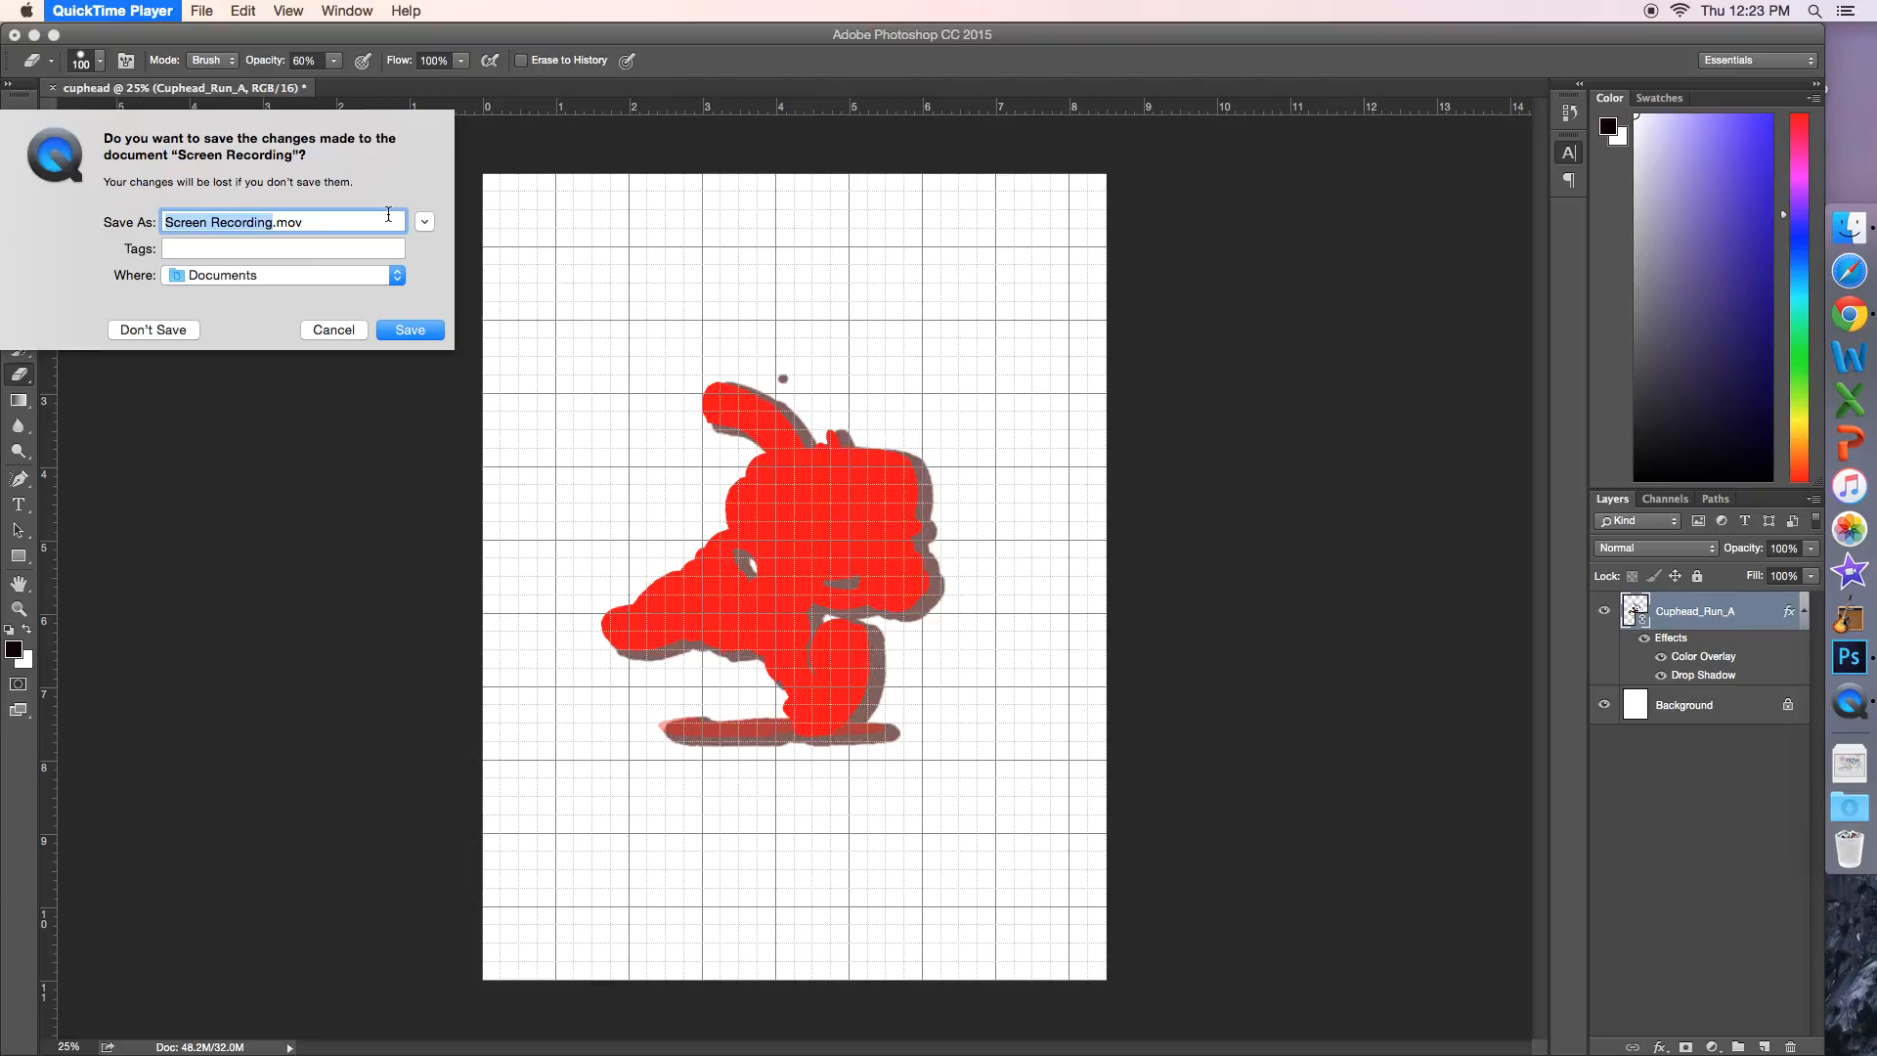
Step: Name the screen recording psd1.mov and choose the Downloads folder as its save location
key(BackSpace)
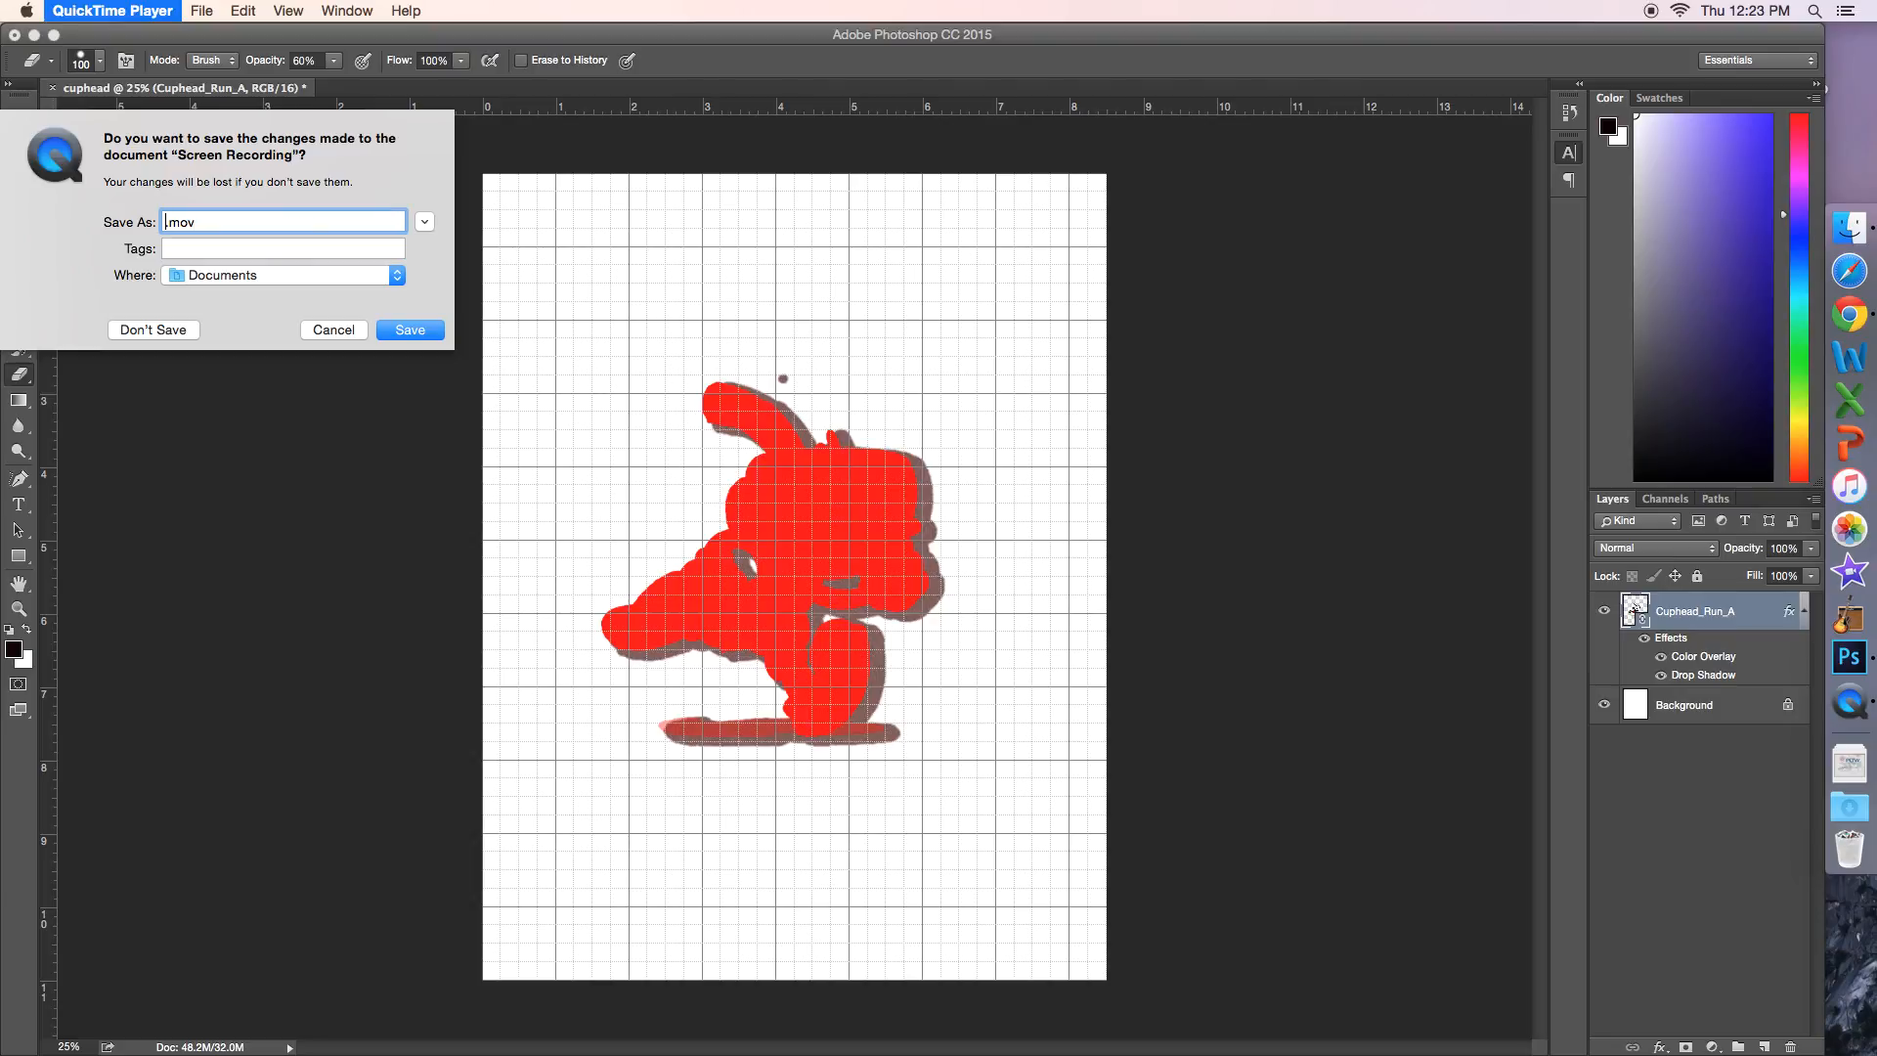
text(psd1)
click(325, 276)
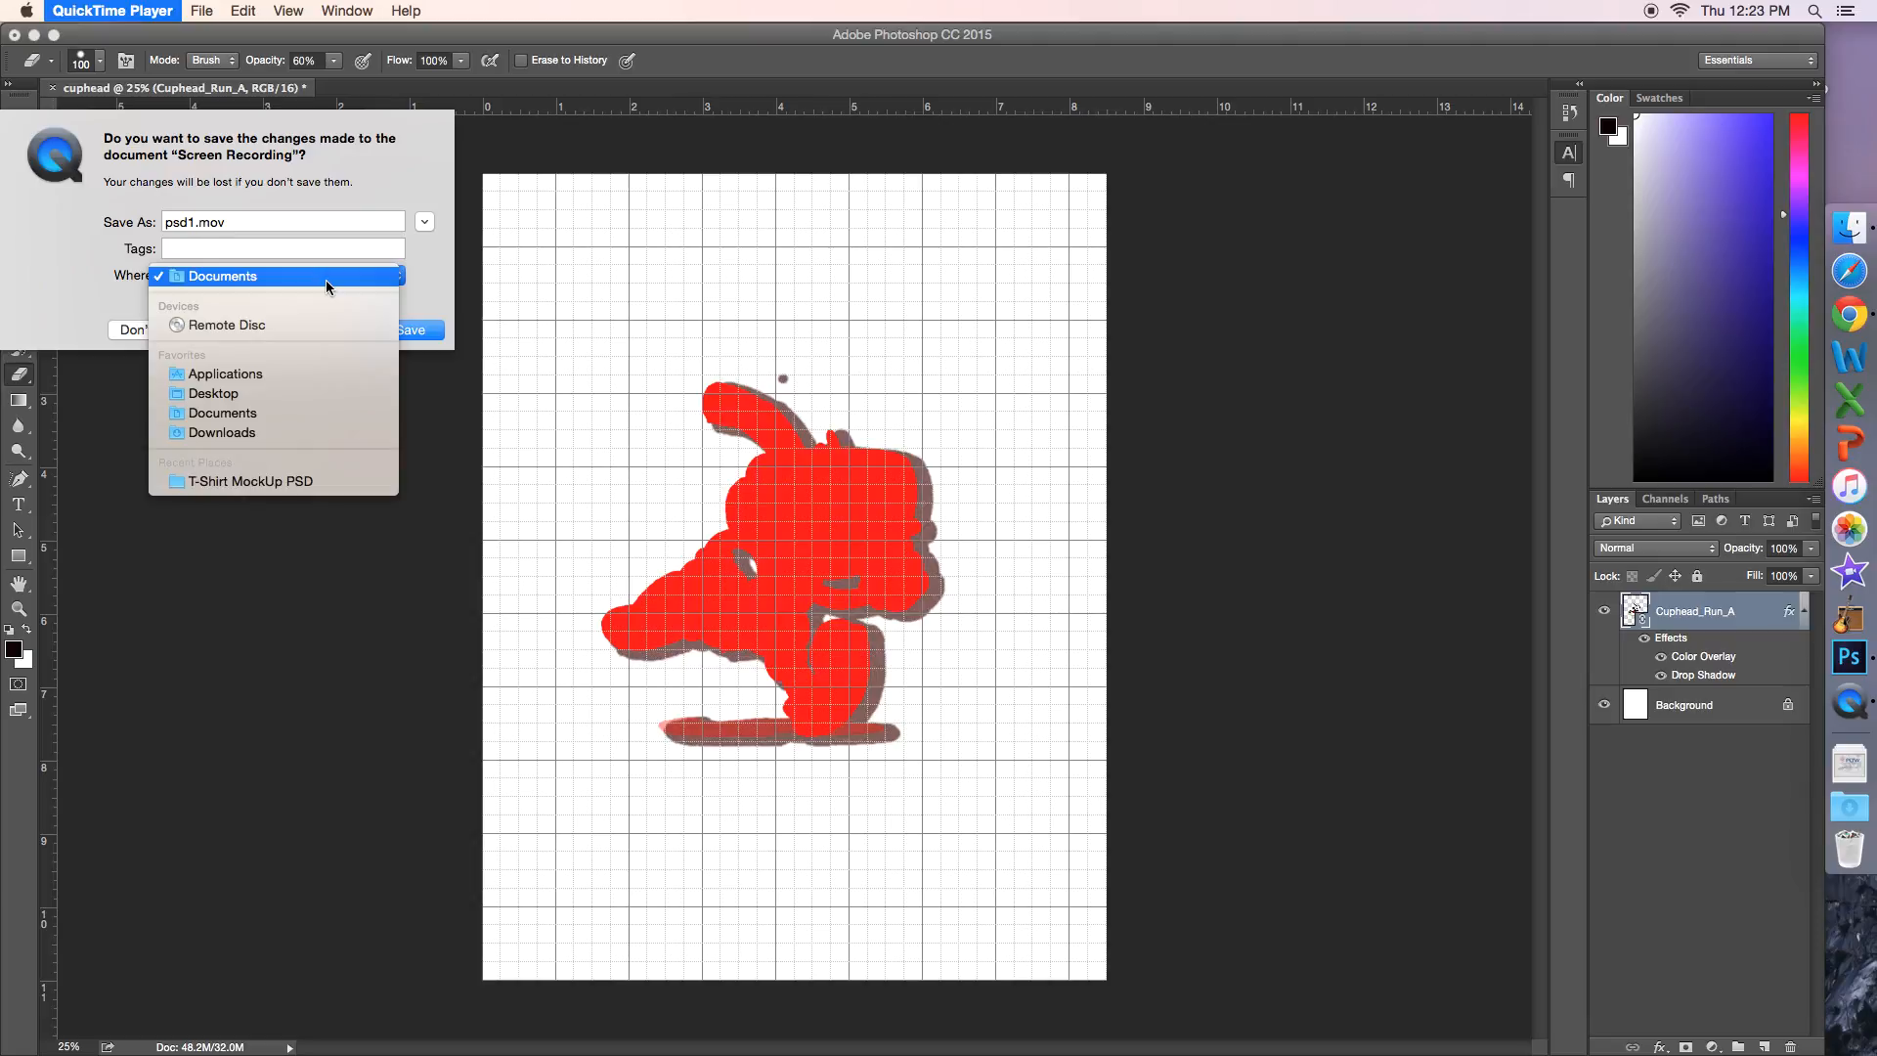
click(304, 433)
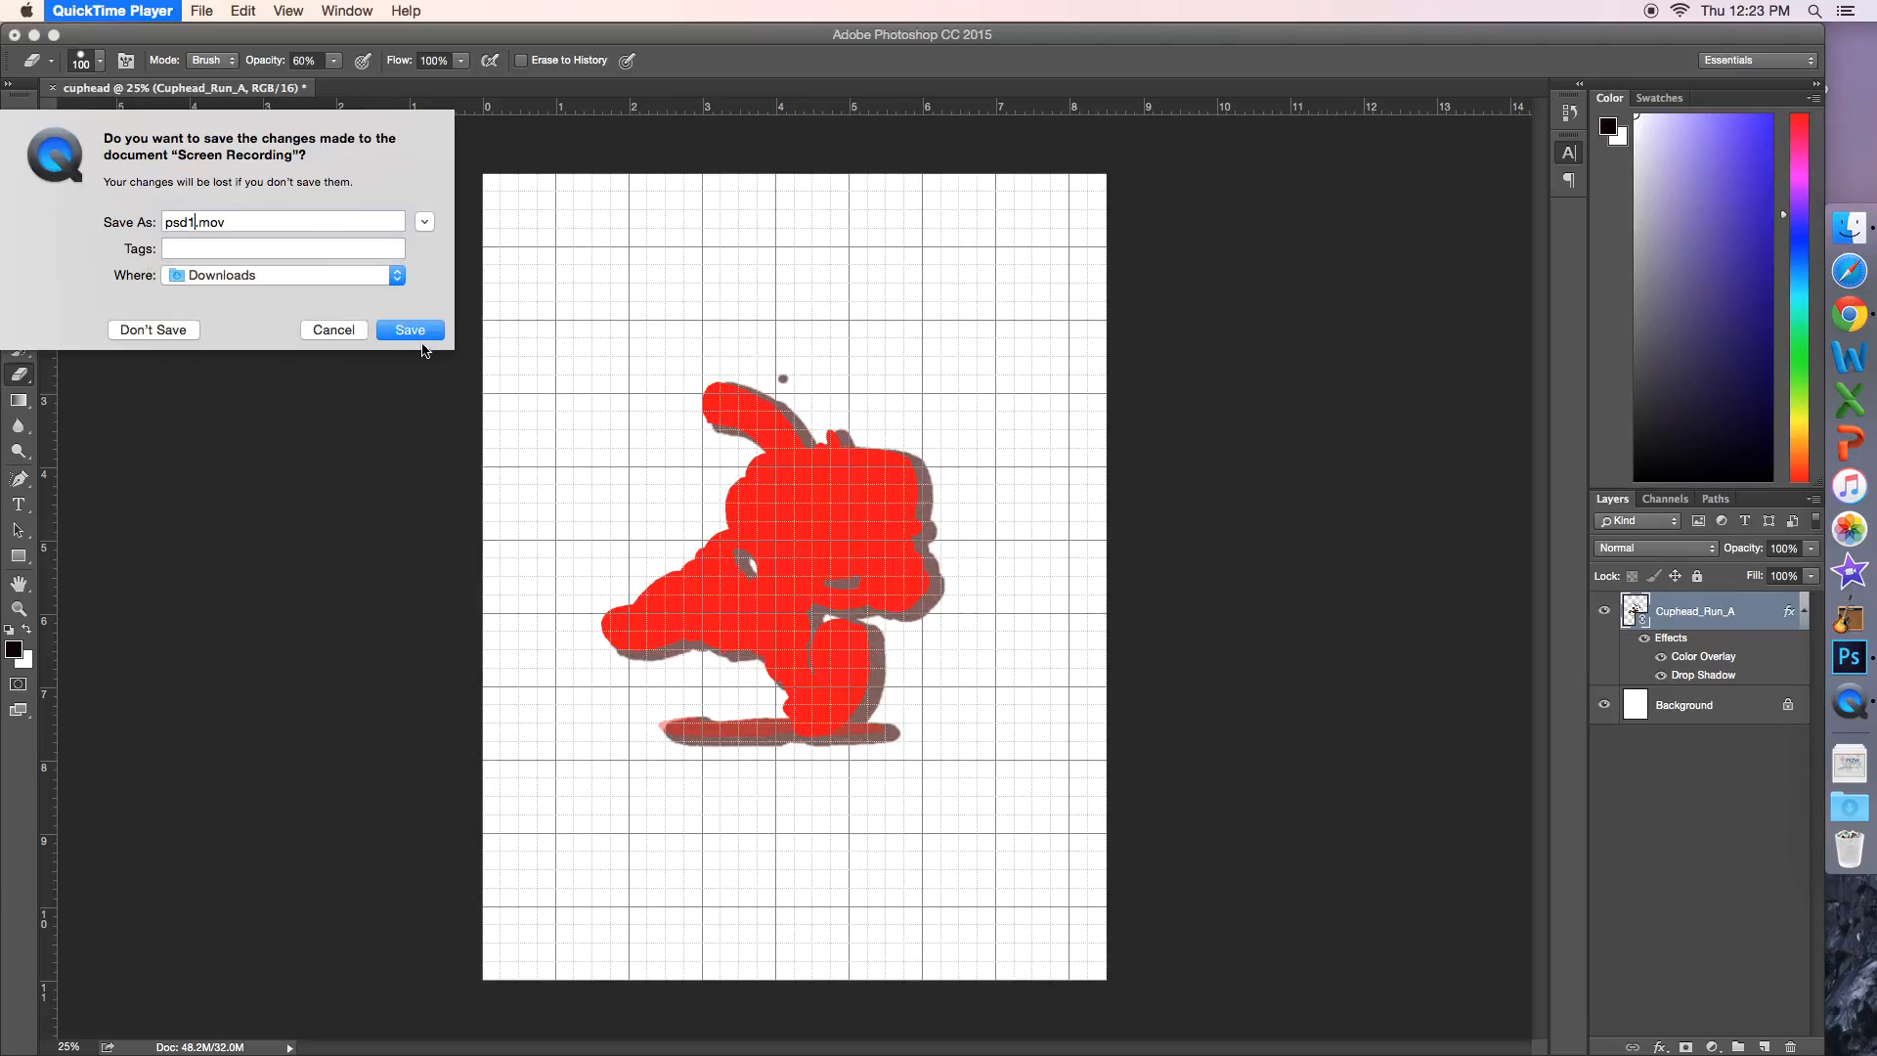